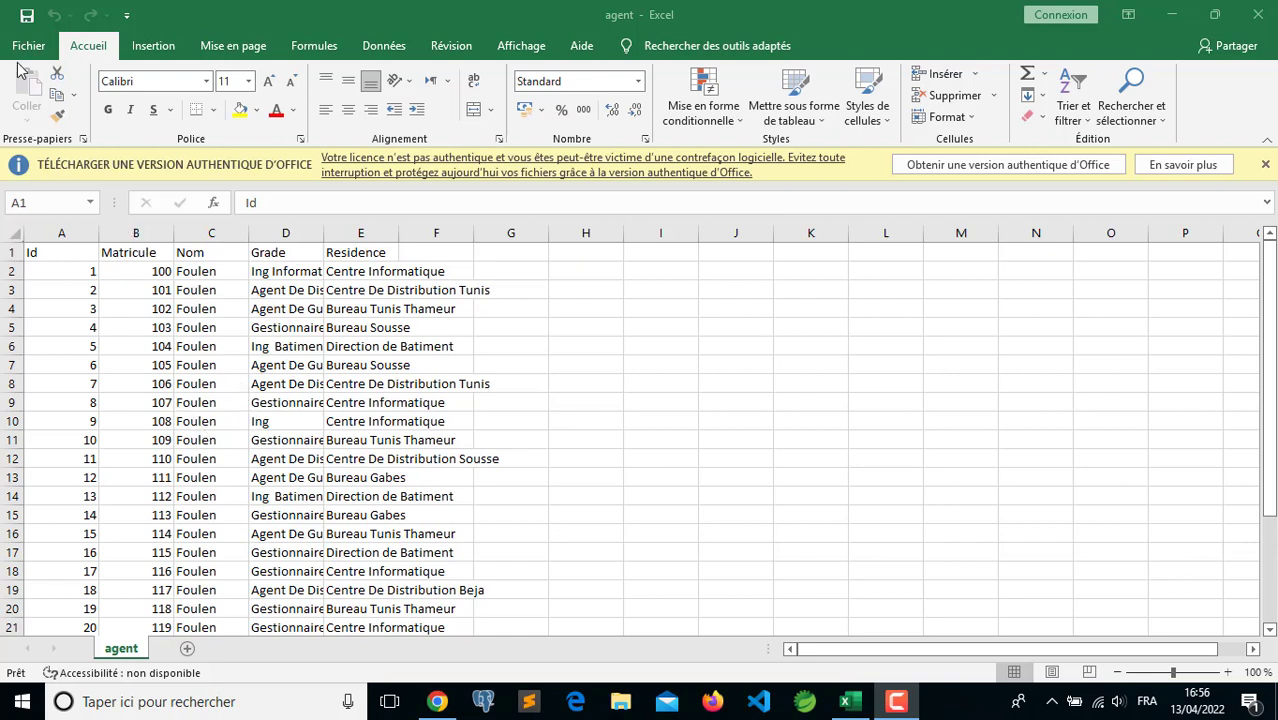
# Start saving the agent workbook under a new name and choose local drive E: as the destination.
pyautogui.click(27, 24)
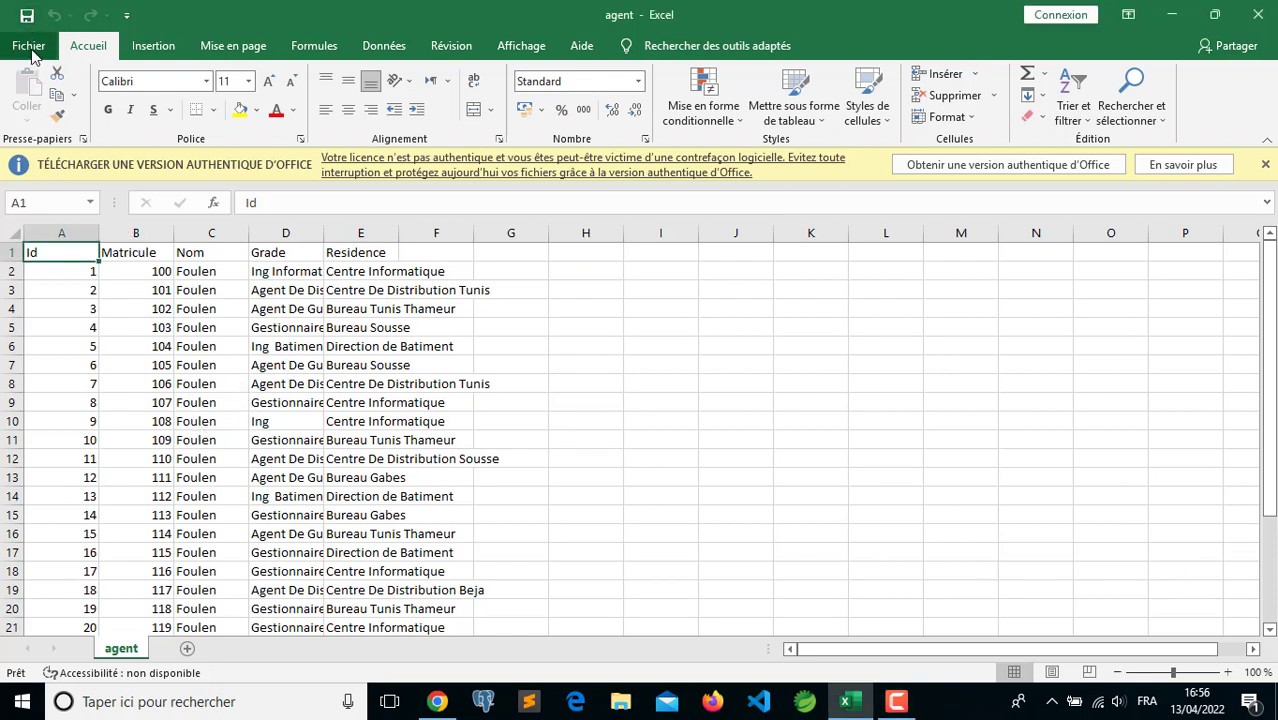
pyautogui.click(29, 45)
pyautogui.click(75, 304)
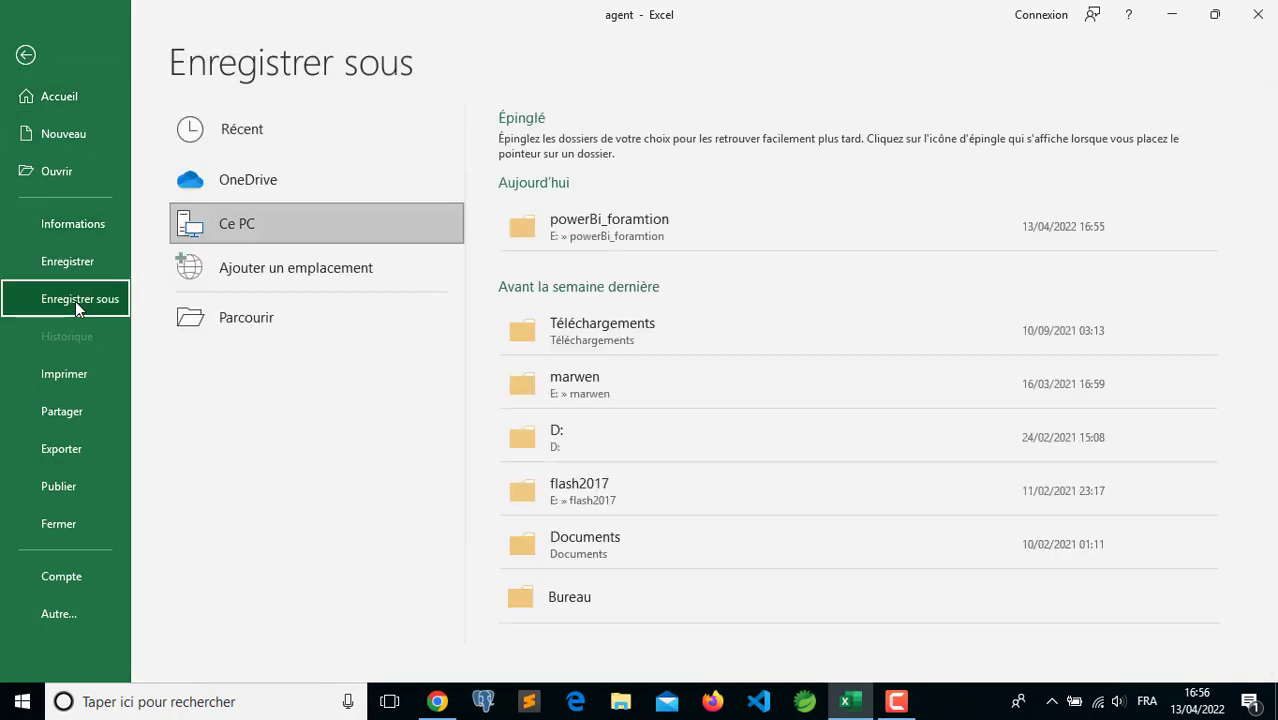
pyautogui.click(249, 231)
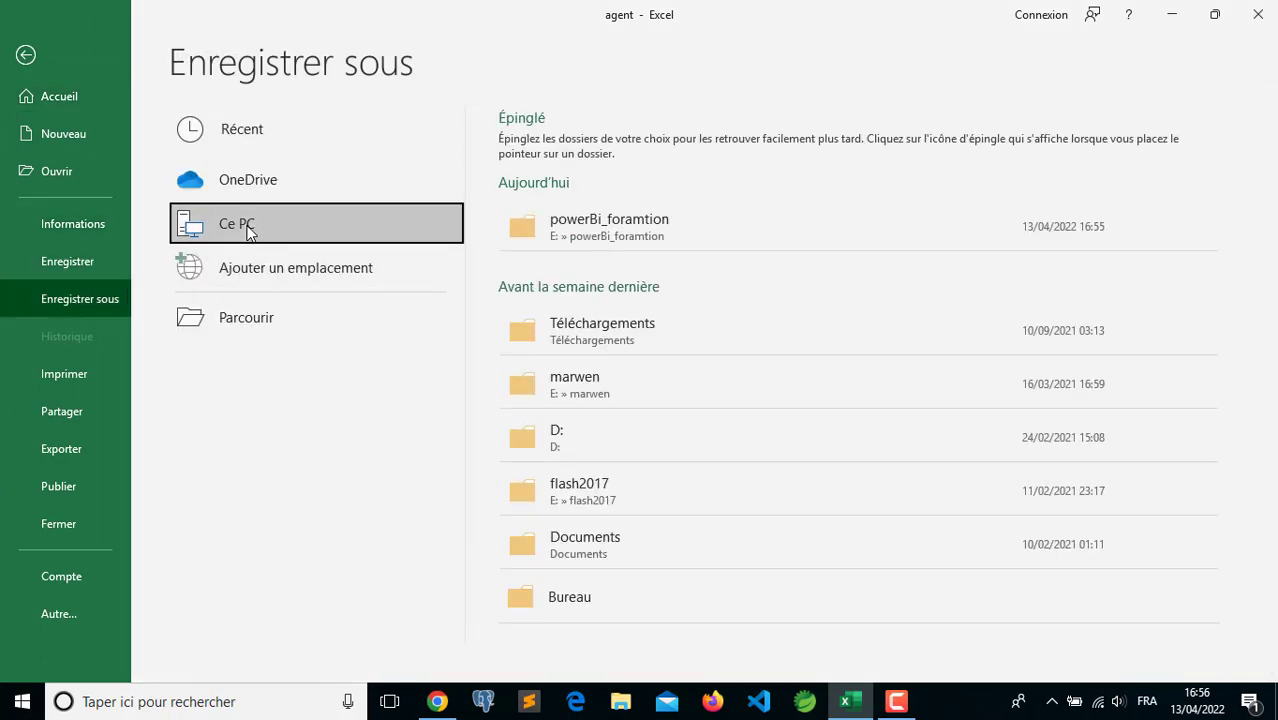
pyautogui.doubleClick(250, 232)
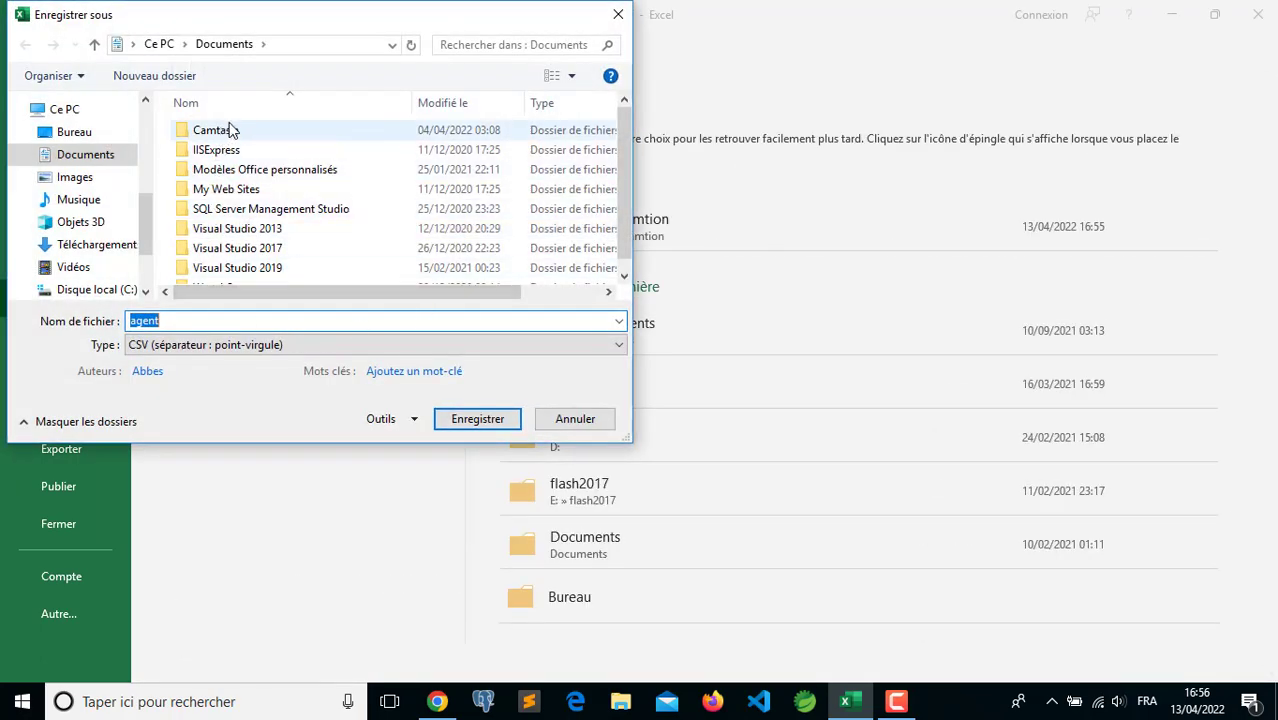
pyautogui.scroll(-2, 140, 253)
pyautogui.click(110, 240)
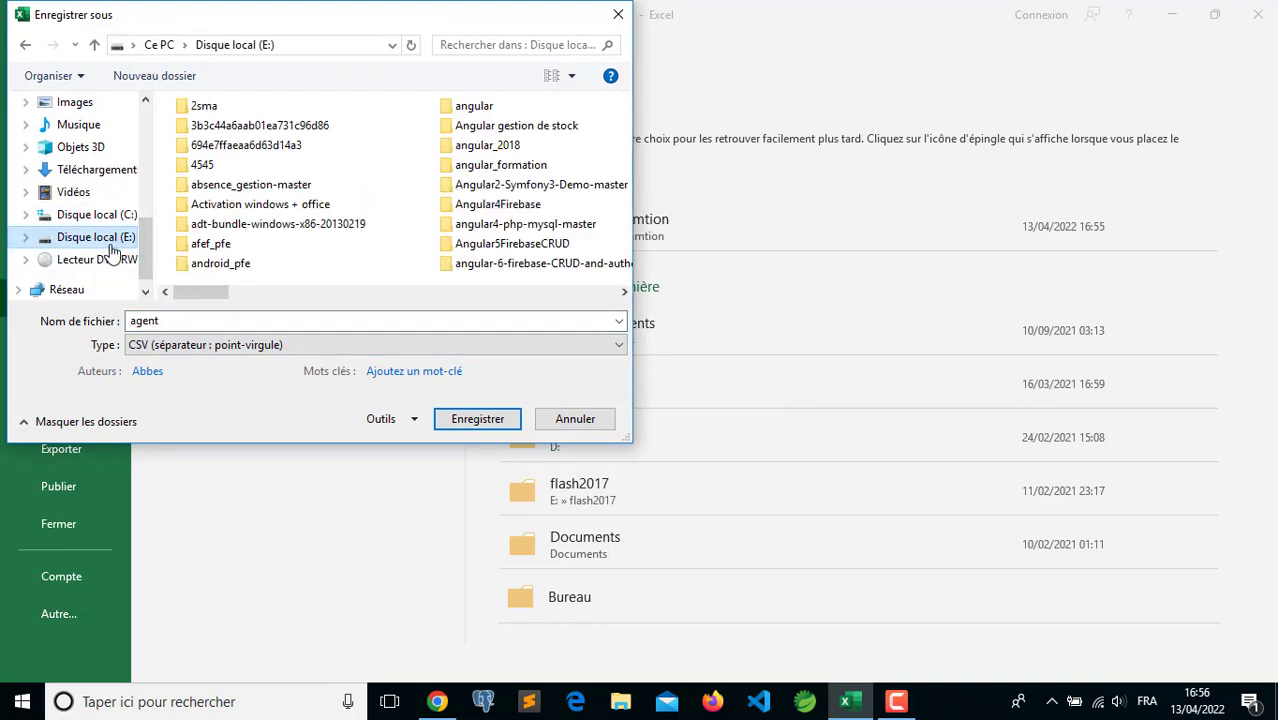
# Save the file as agent1 in the semicolon-separated CSV format (CSV séparateur : point-virgule), accepting the format's limitations.
pyautogui.doubleClick(170, 320)
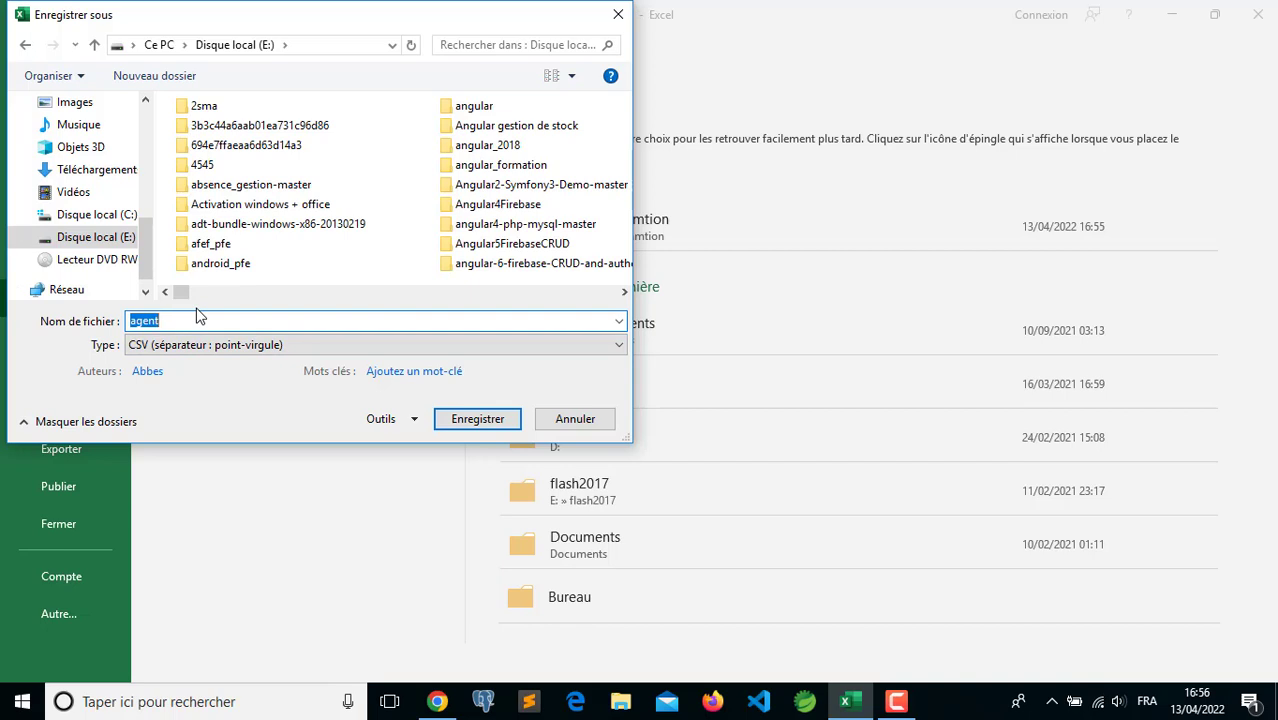
pyautogui.write('a')
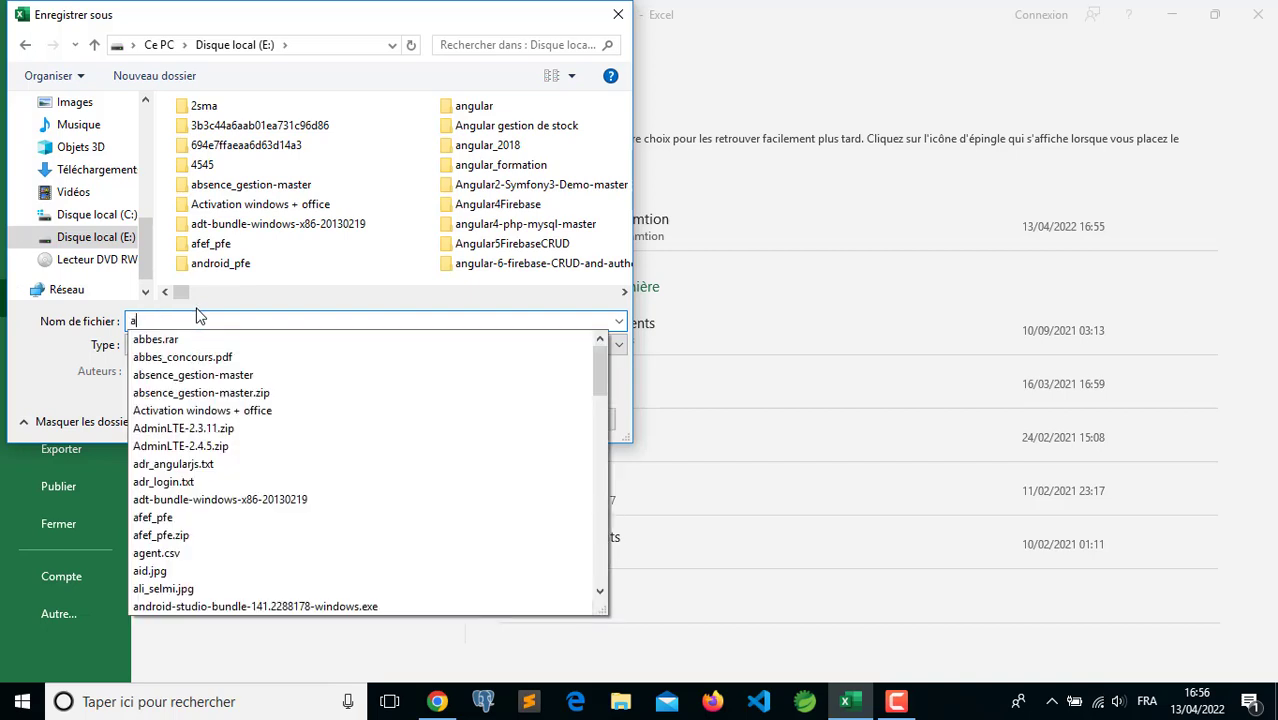
pyautogui.write('gent')
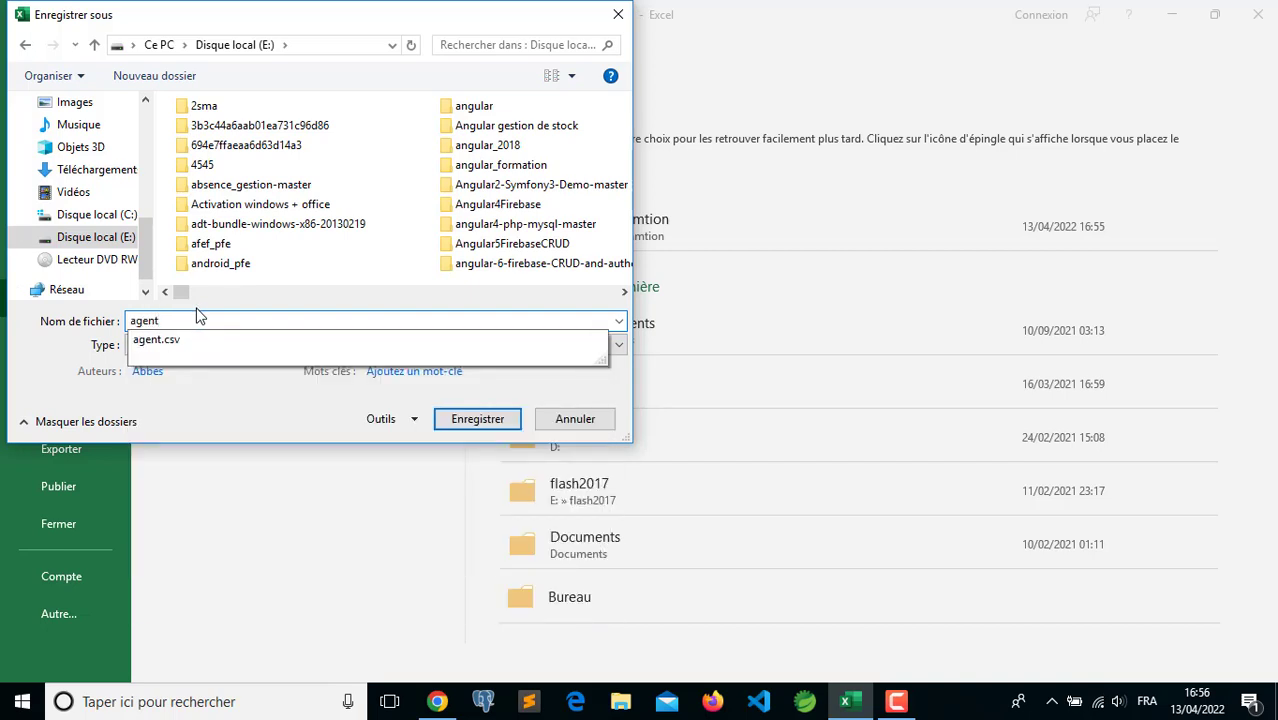
pyautogui.write('1')
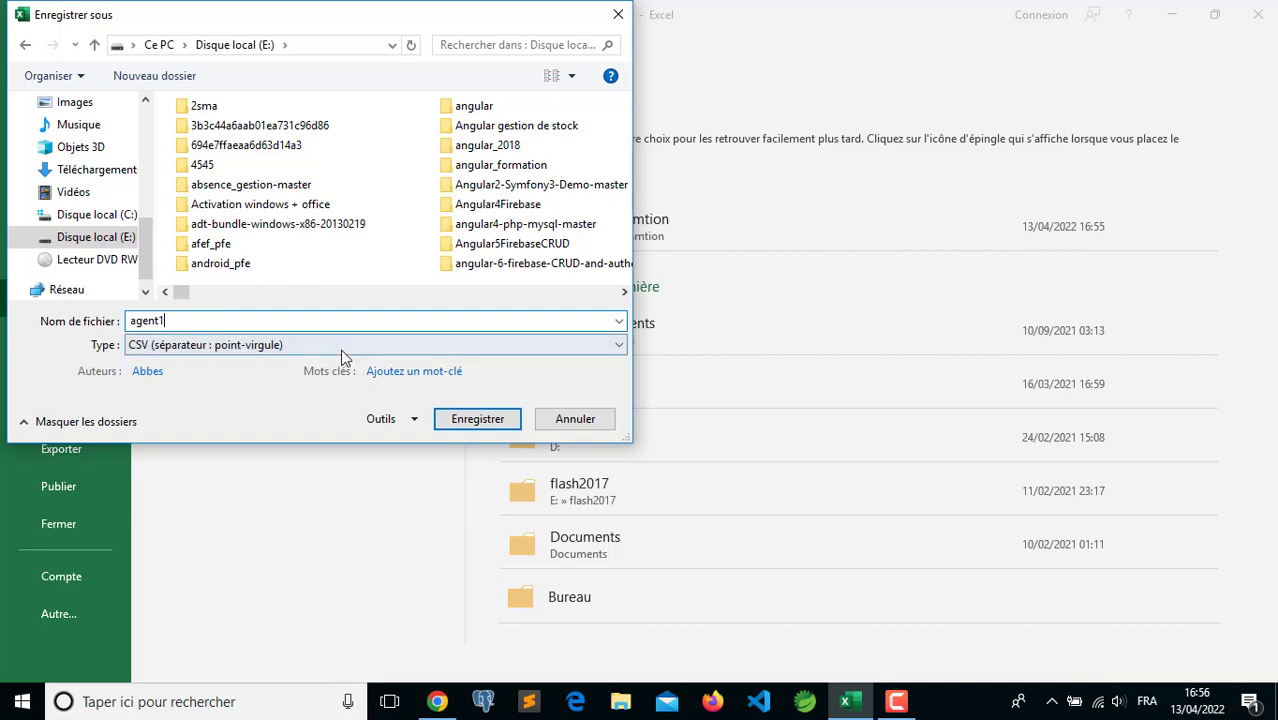
pyautogui.click(188, 345)
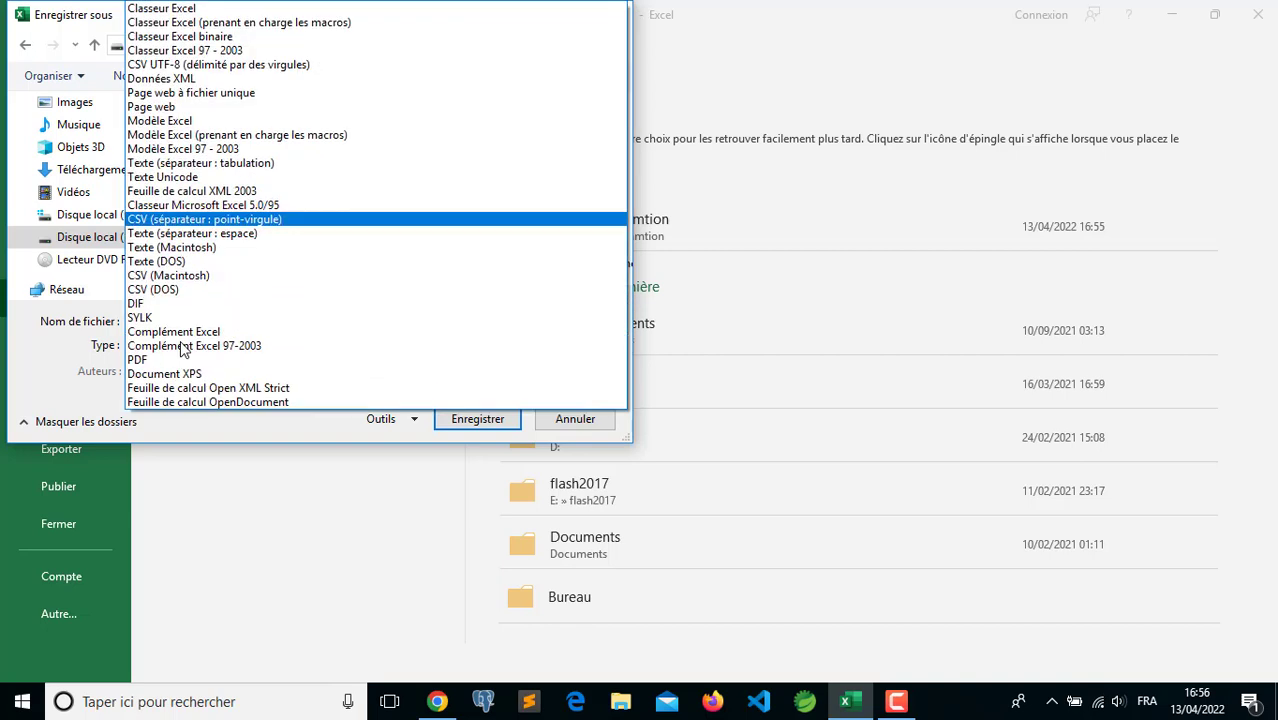
pyautogui.click(185, 220)
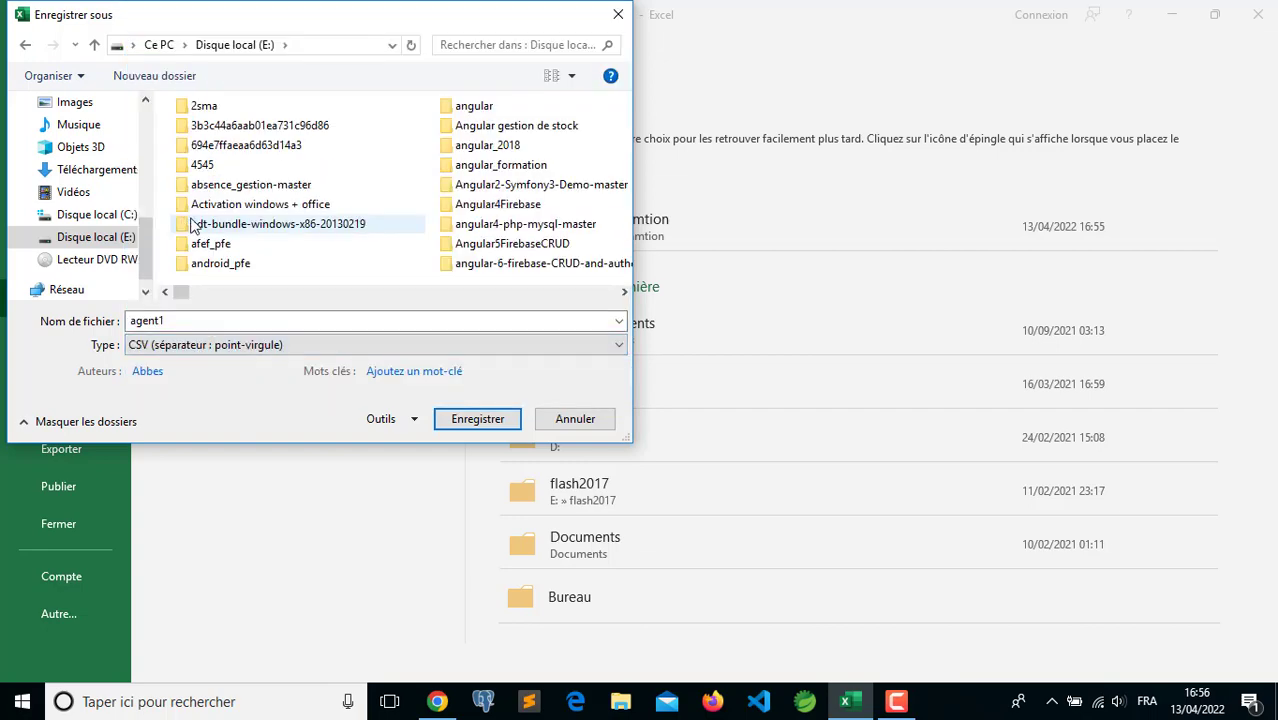
pyautogui.click(474, 420)
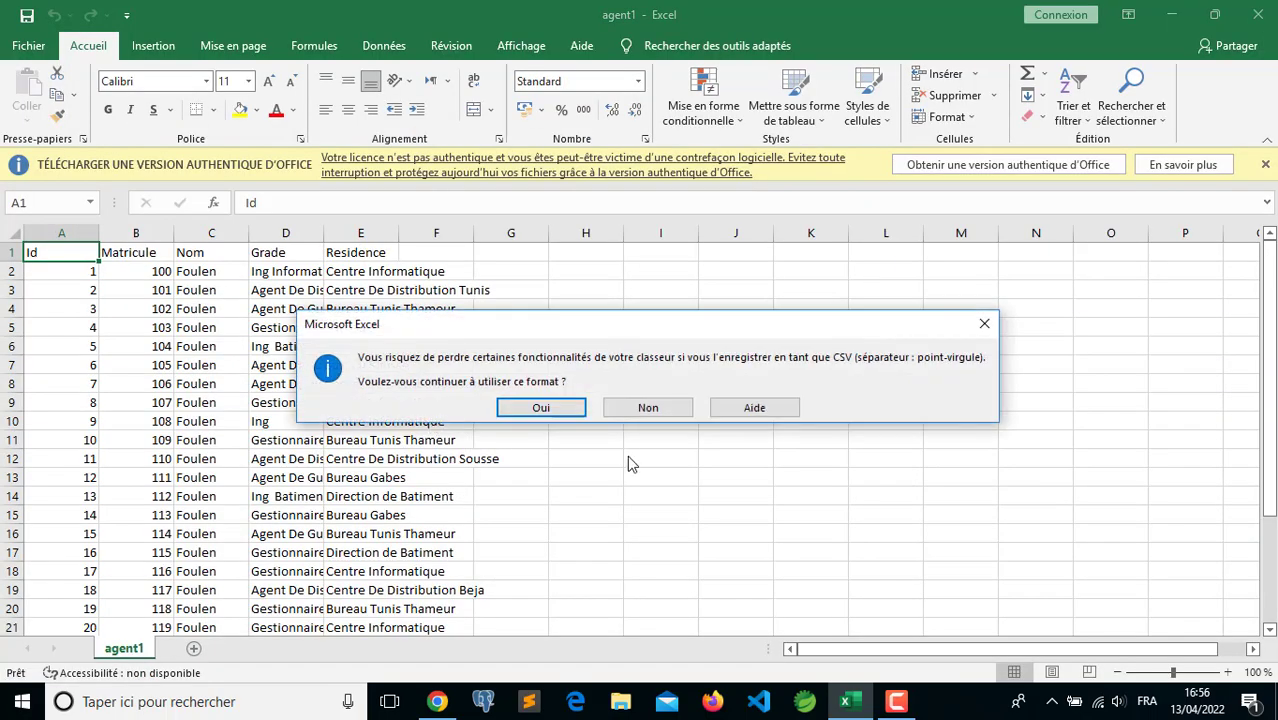
pyautogui.click(541, 408)
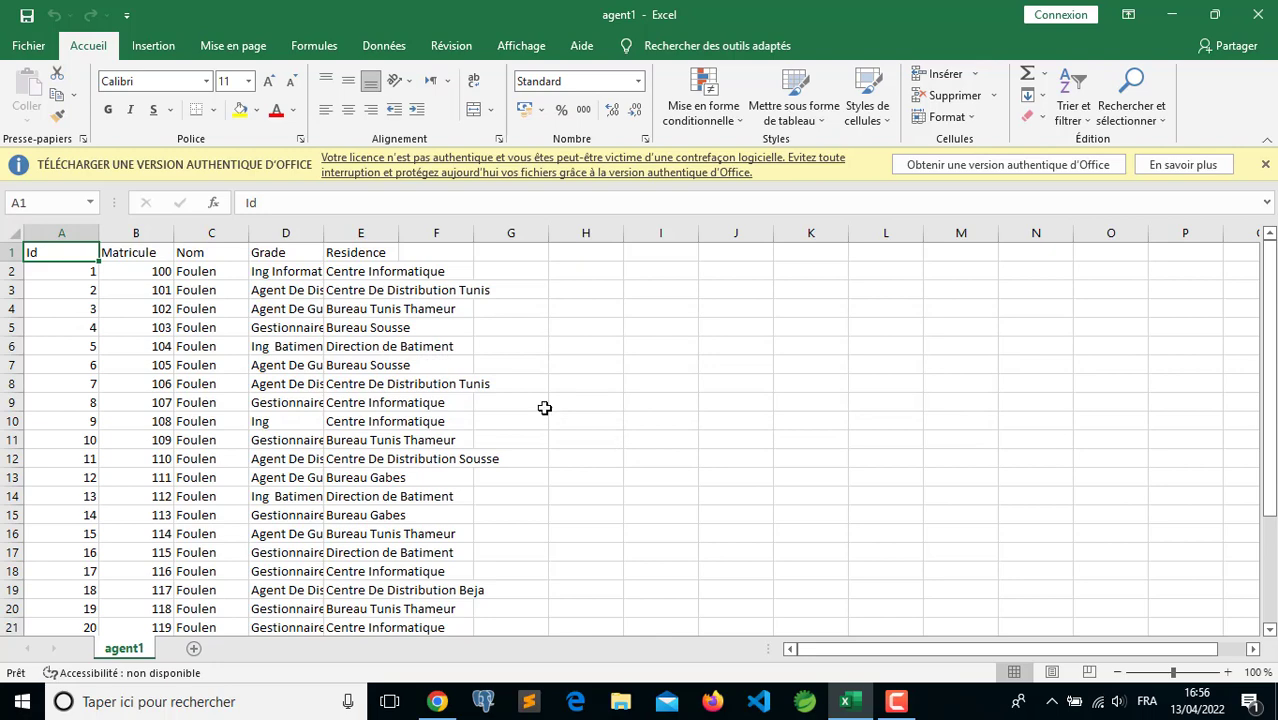
# Switch to File Explorer, open local drive E: and filter its contents to items modified on 13 April 2022.
pyautogui.click(620, 703)
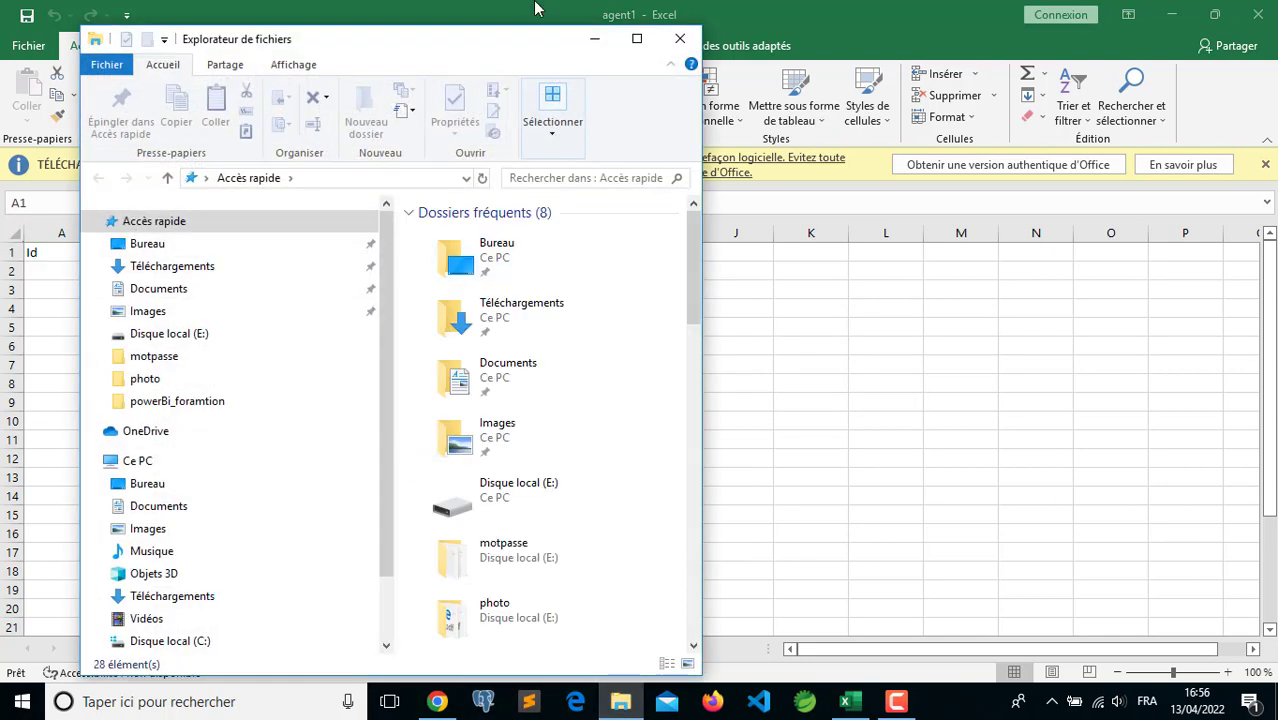
pyautogui.click(636, 38)
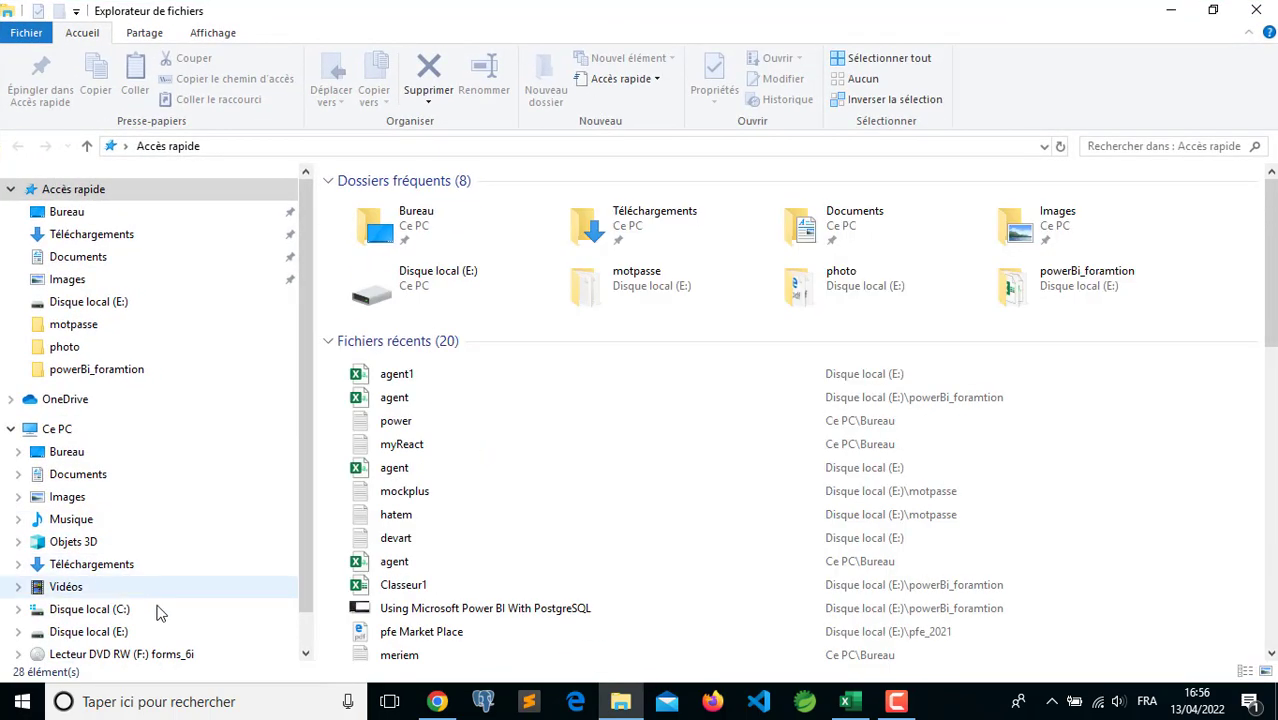
pyautogui.click(90, 631)
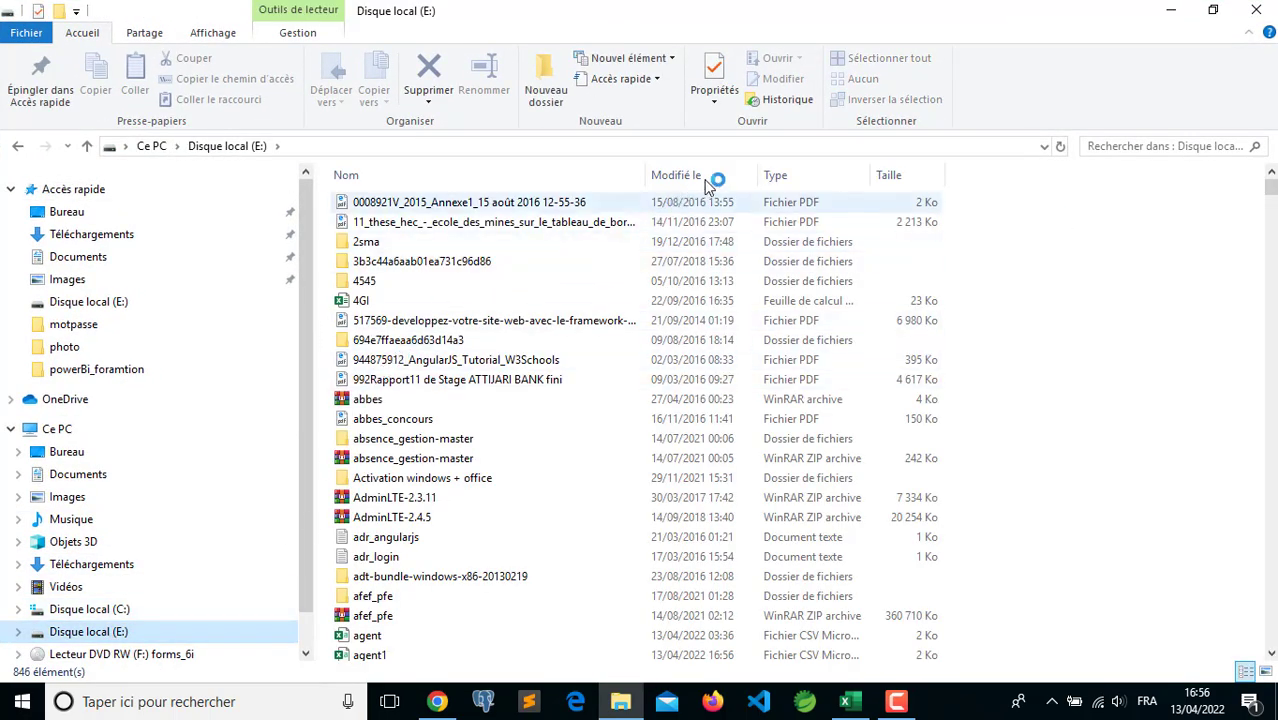
pyautogui.click(745, 175)
pyautogui.click(750, 175)
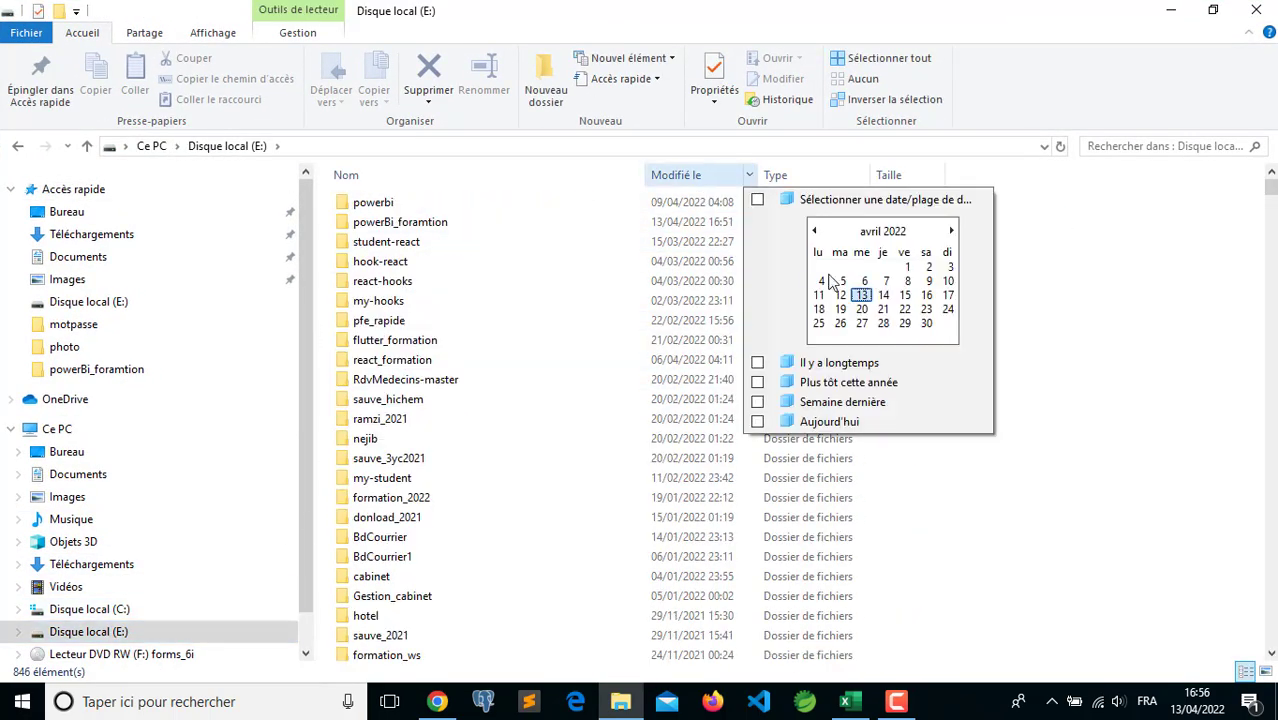
pyautogui.click(861, 295)
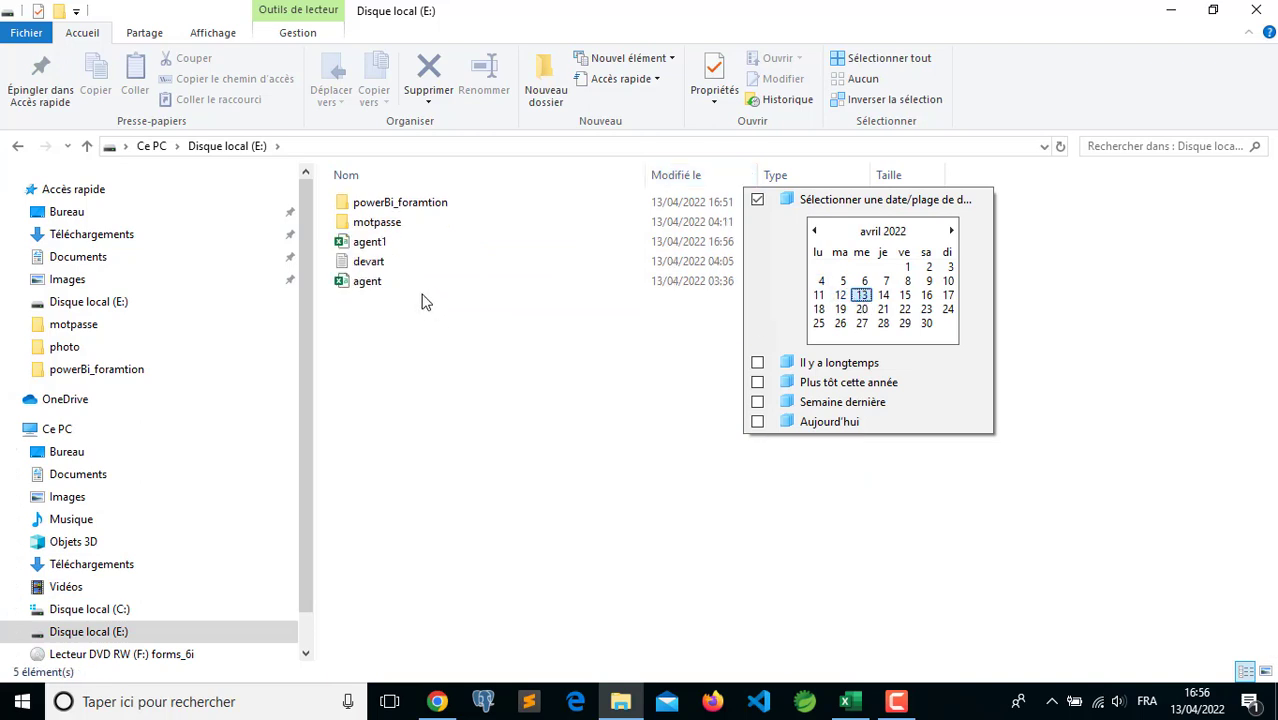
# Open the agent1 CSV file in Notepad (Bloc-notes) and examine its header row and field separators.
pyautogui.click(362, 251)
pyautogui.rightClick(362, 249)
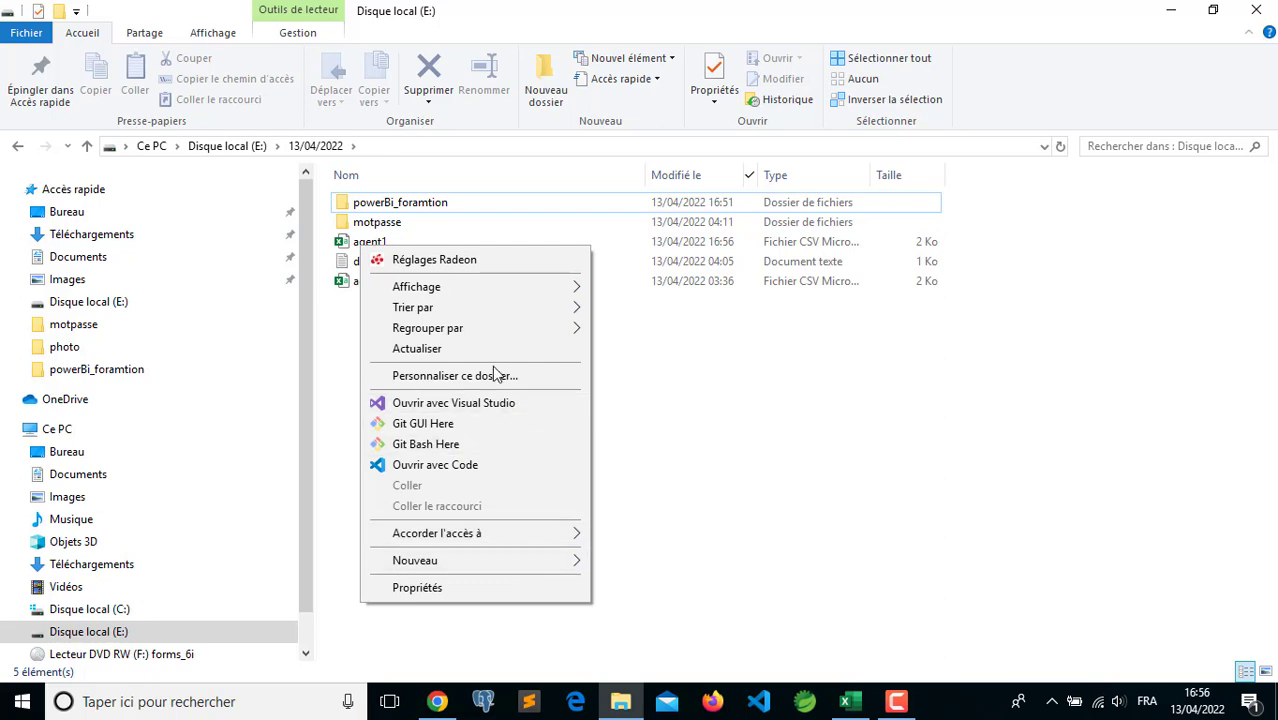
pyautogui.click(350, 330)
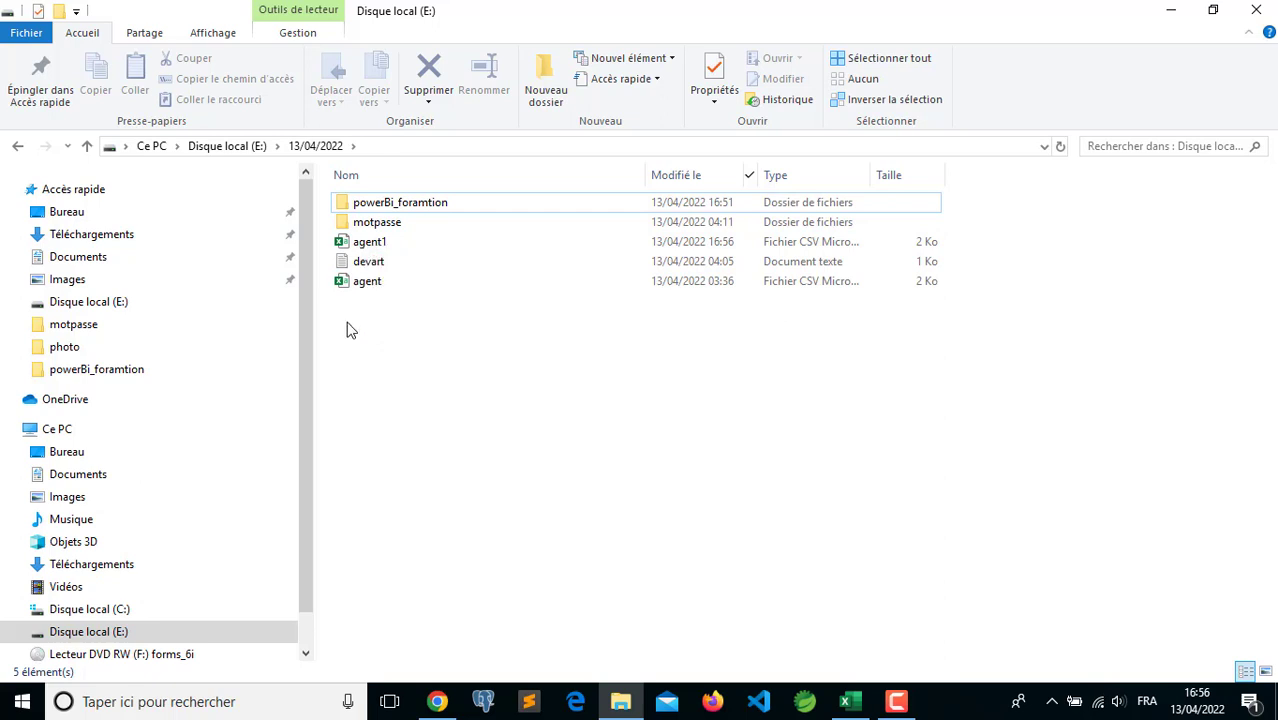
pyautogui.click(355, 243)
pyautogui.rightClick(348, 243)
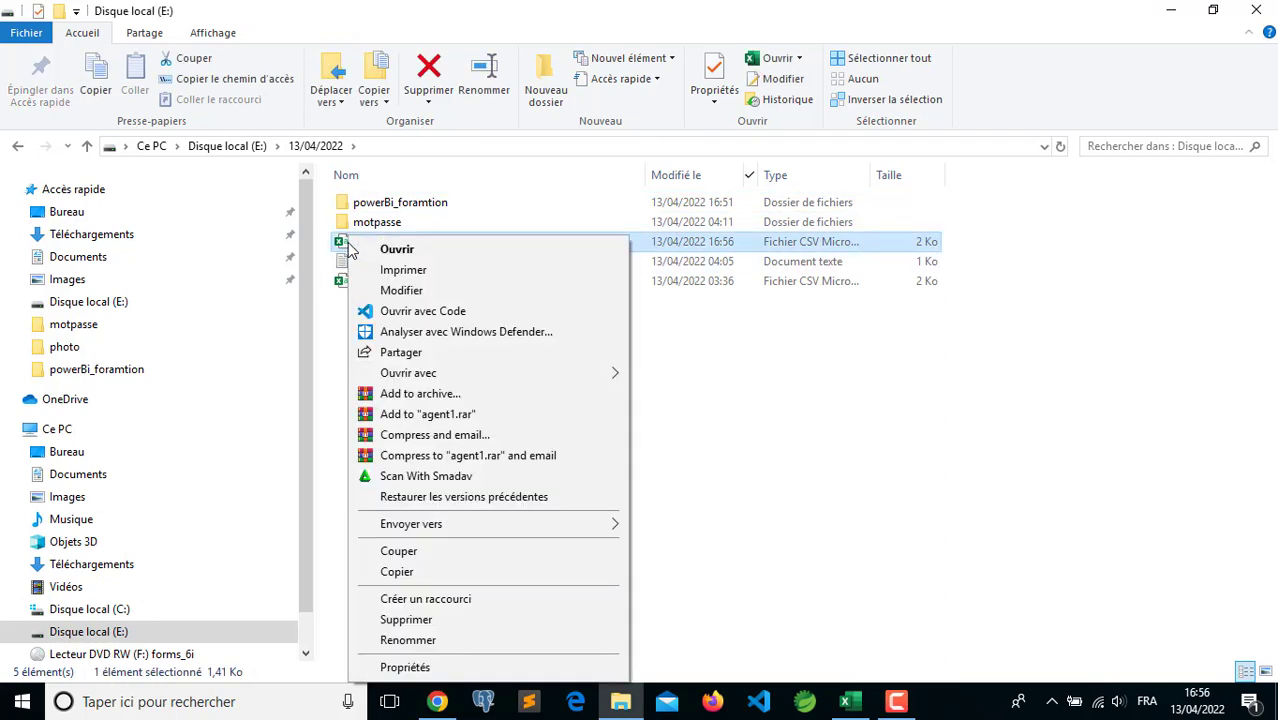
pyautogui.moveTo(561, 375)
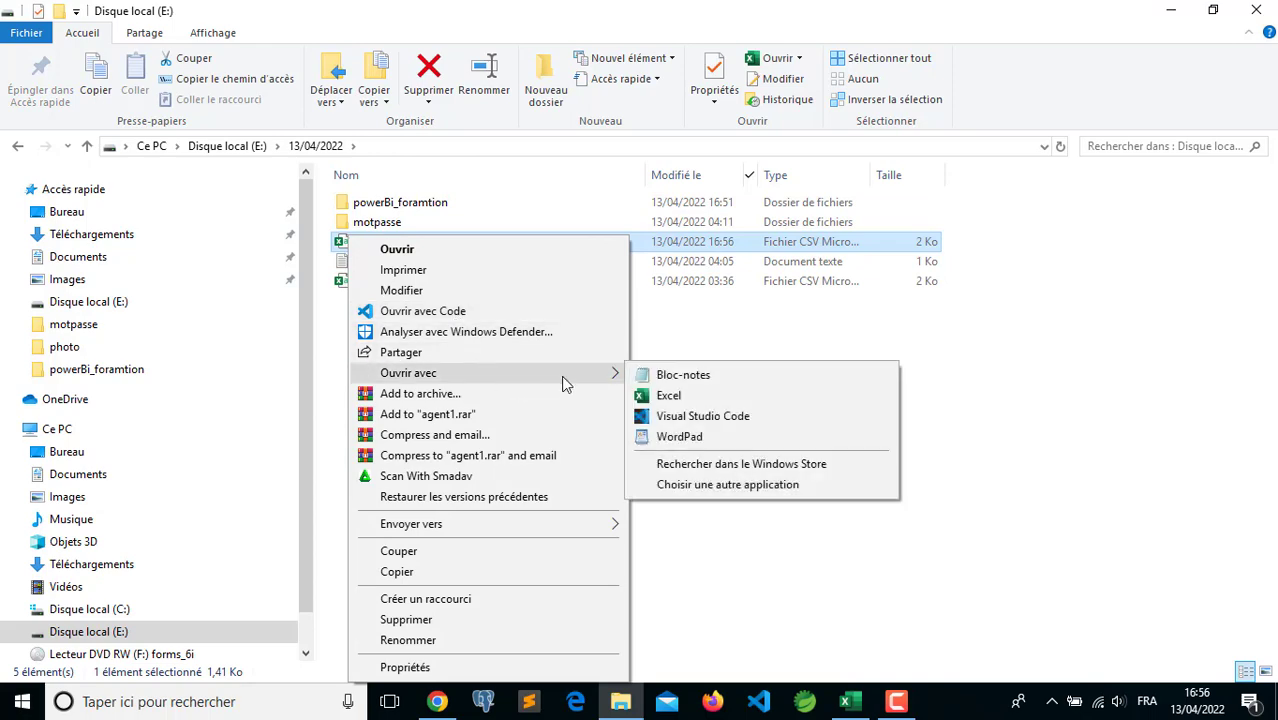
pyautogui.click(670, 373)
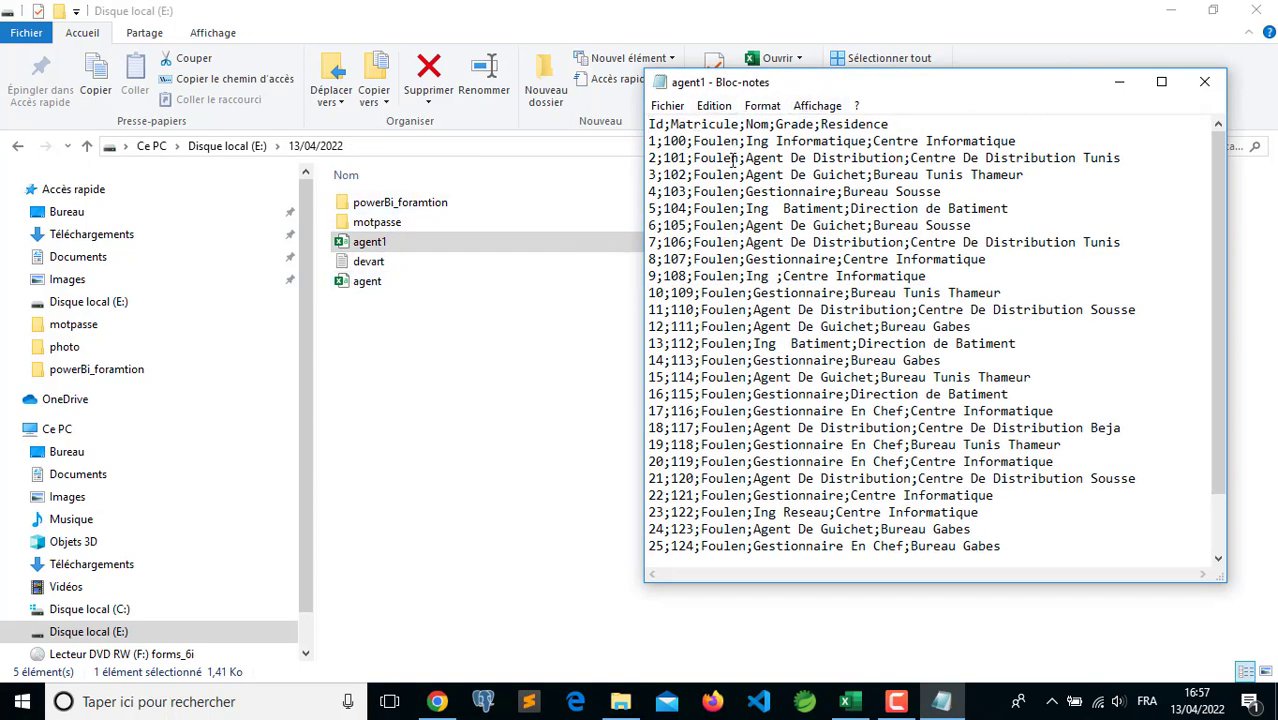
pyautogui.scroll(-1, 731, 165)
pyautogui.scroll(1, 723, 200)
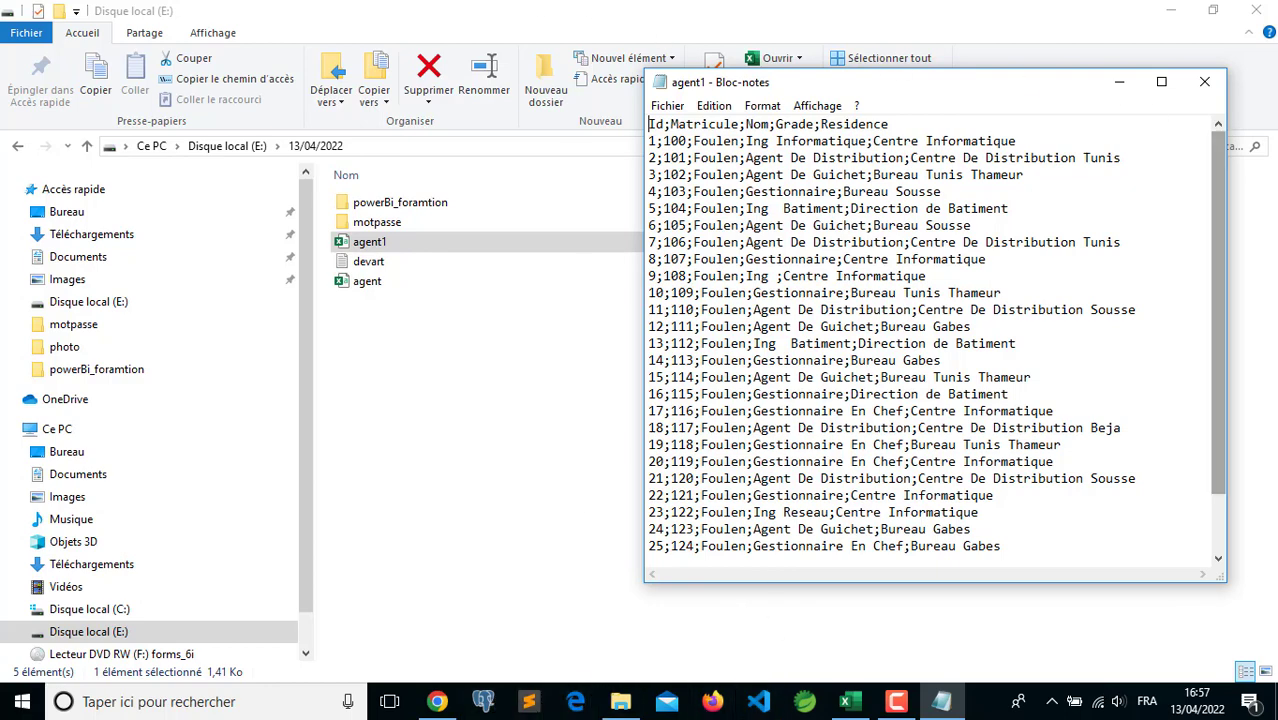
# Switch to pgAdmin by minimizing the open windows and expand the agent table's columns in the public schema.
pyautogui.click(1121, 84)
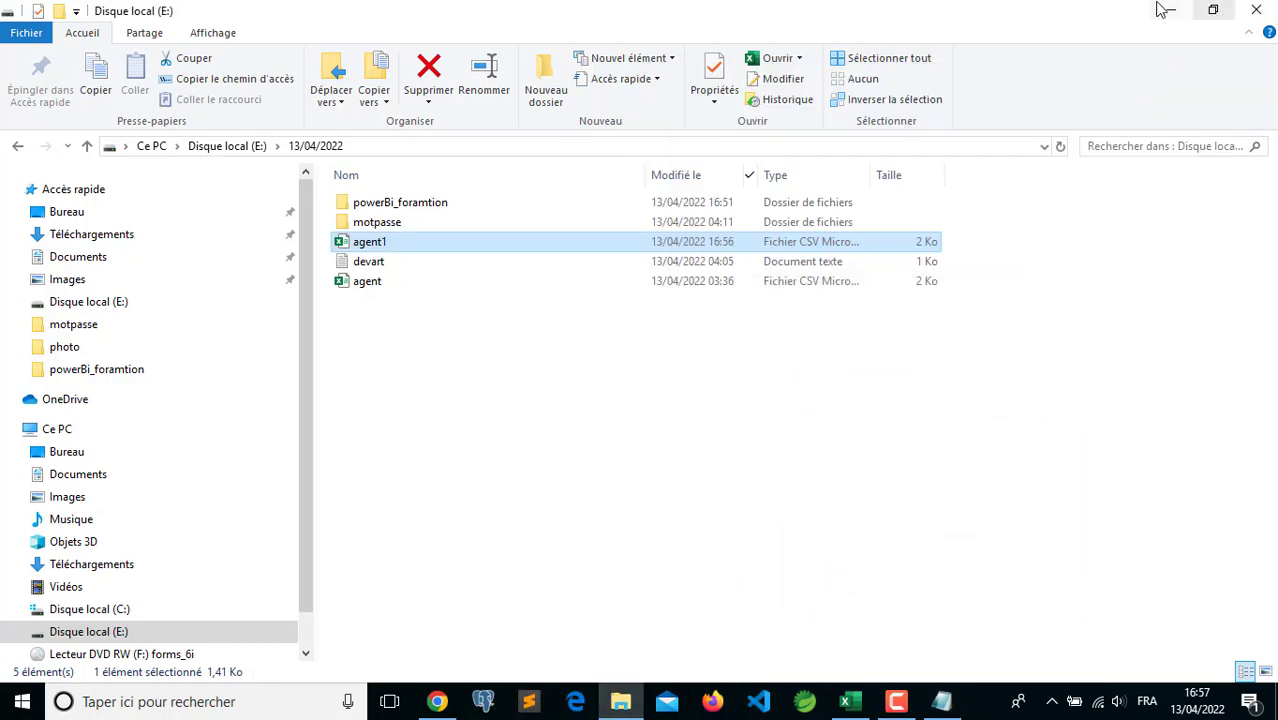
pyautogui.click(1172, 14)
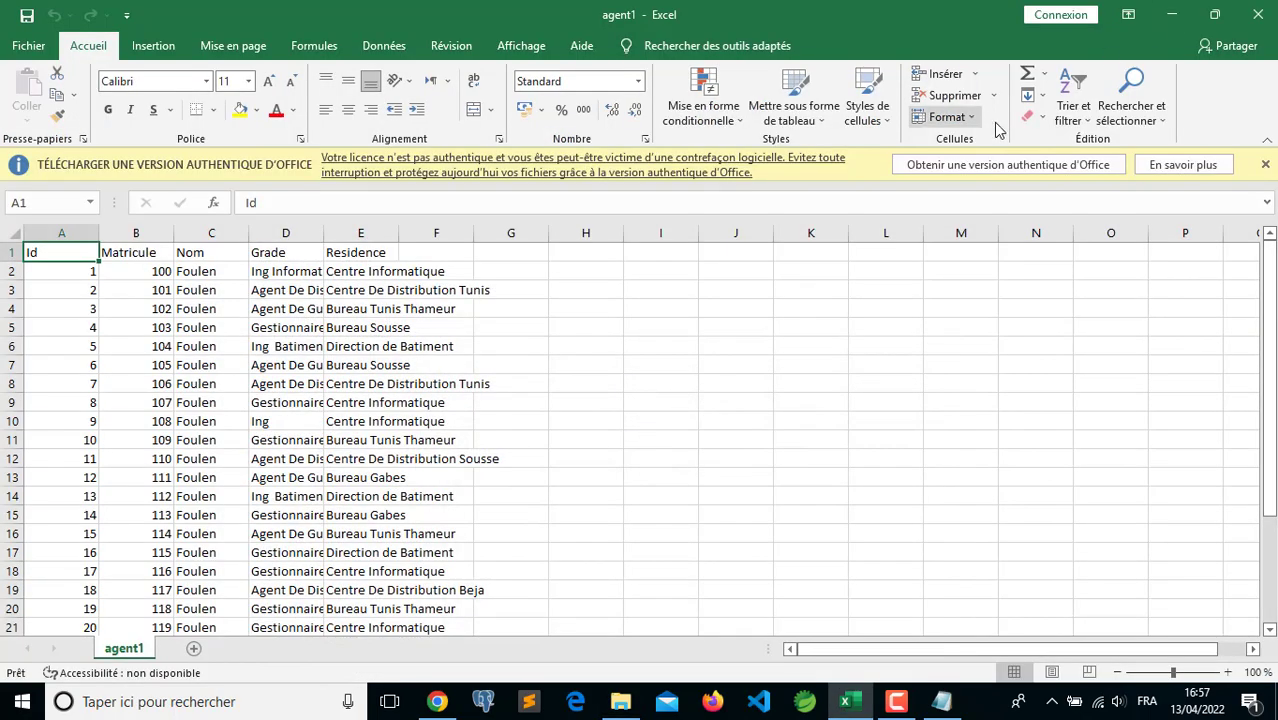
pyautogui.click(1171, 14)
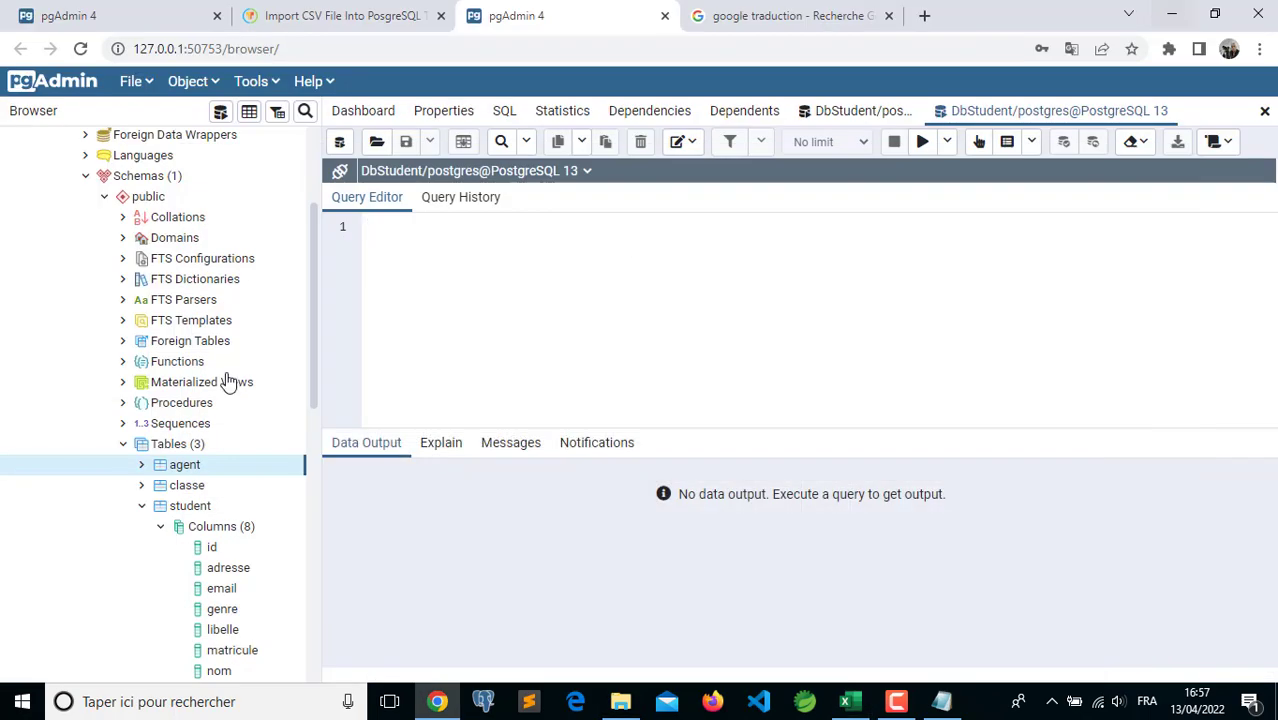
pyautogui.click(140, 466)
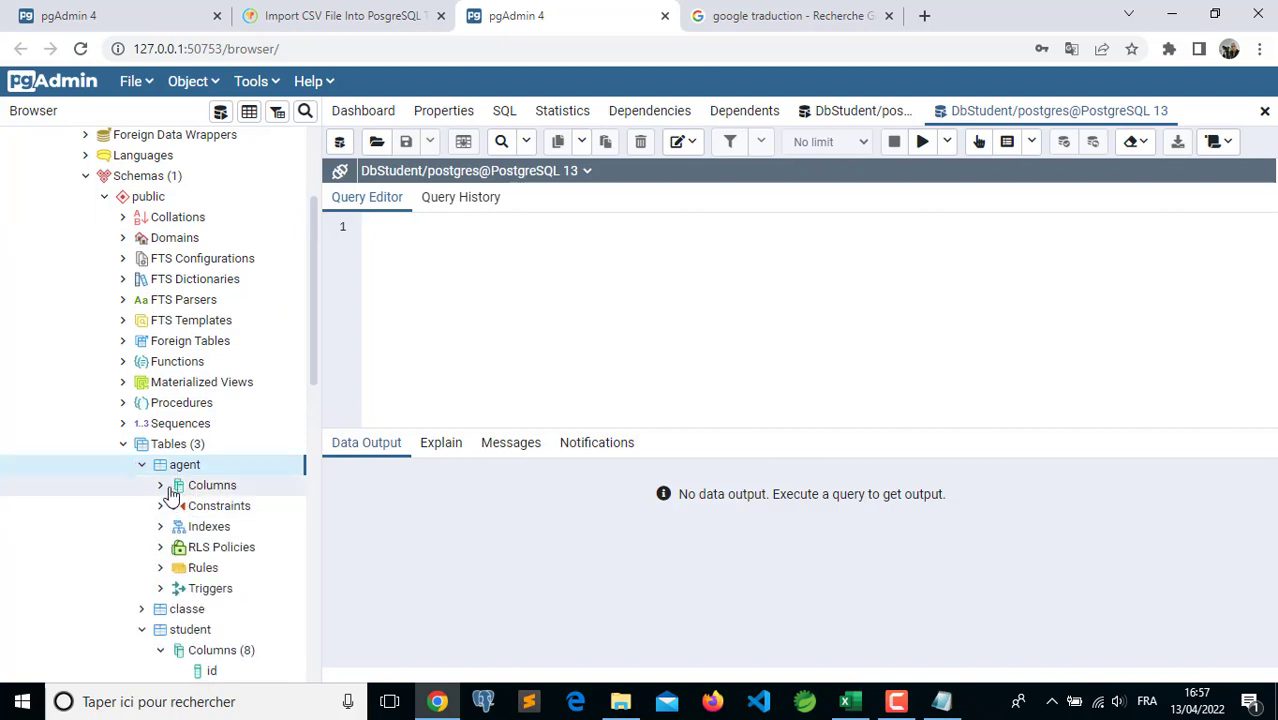
pyautogui.click(163, 487)
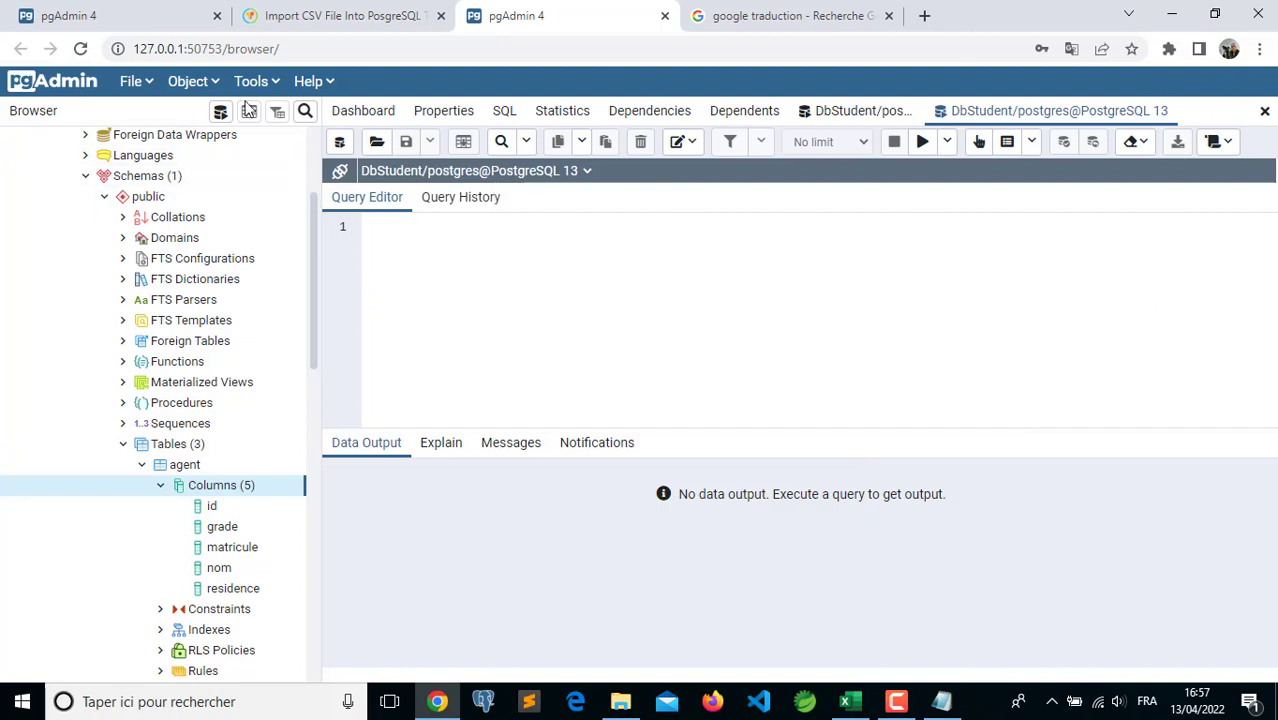
# In a new Query Tool, write "copy agent (id,matricule,nom,grade,residence)" and check the column order against the agent1 file in Notepad.
pyautogui.click(220, 111)
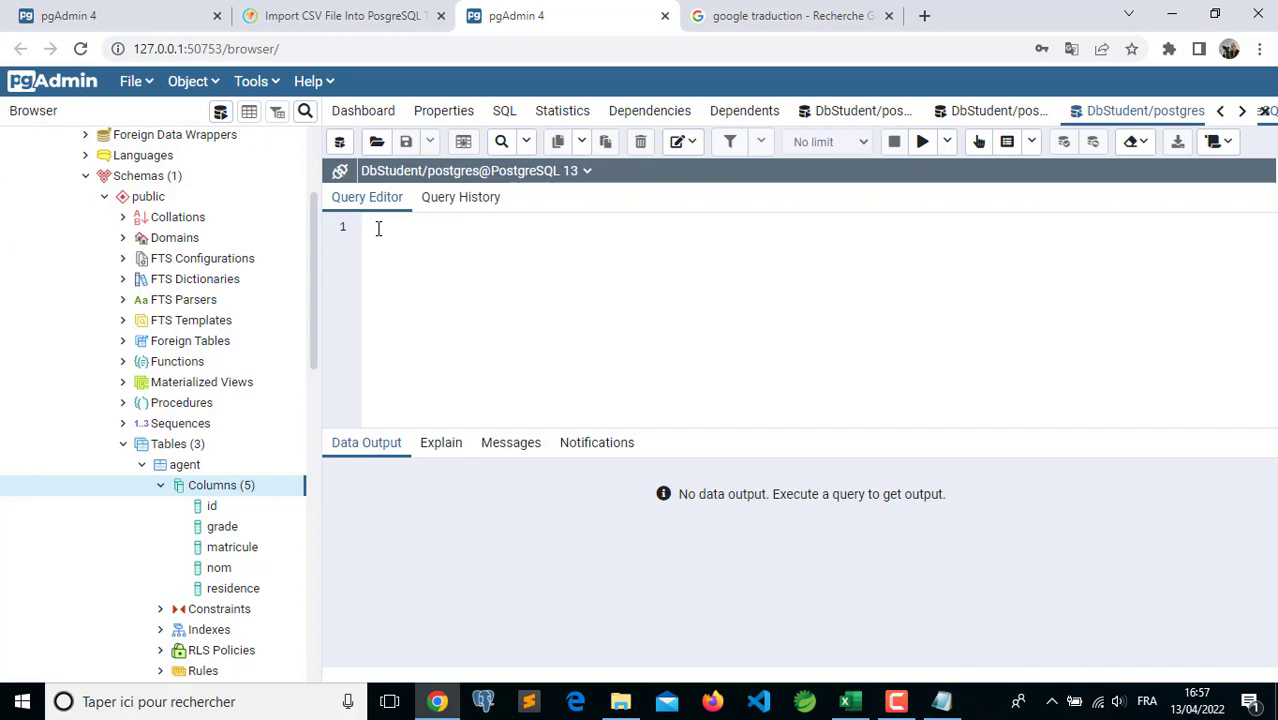
pyautogui.write('copy ')
pyautogui.write('age')
pyautogui.write('nt (')
pyautogui.write('id')
pyautogui.write(',matri')
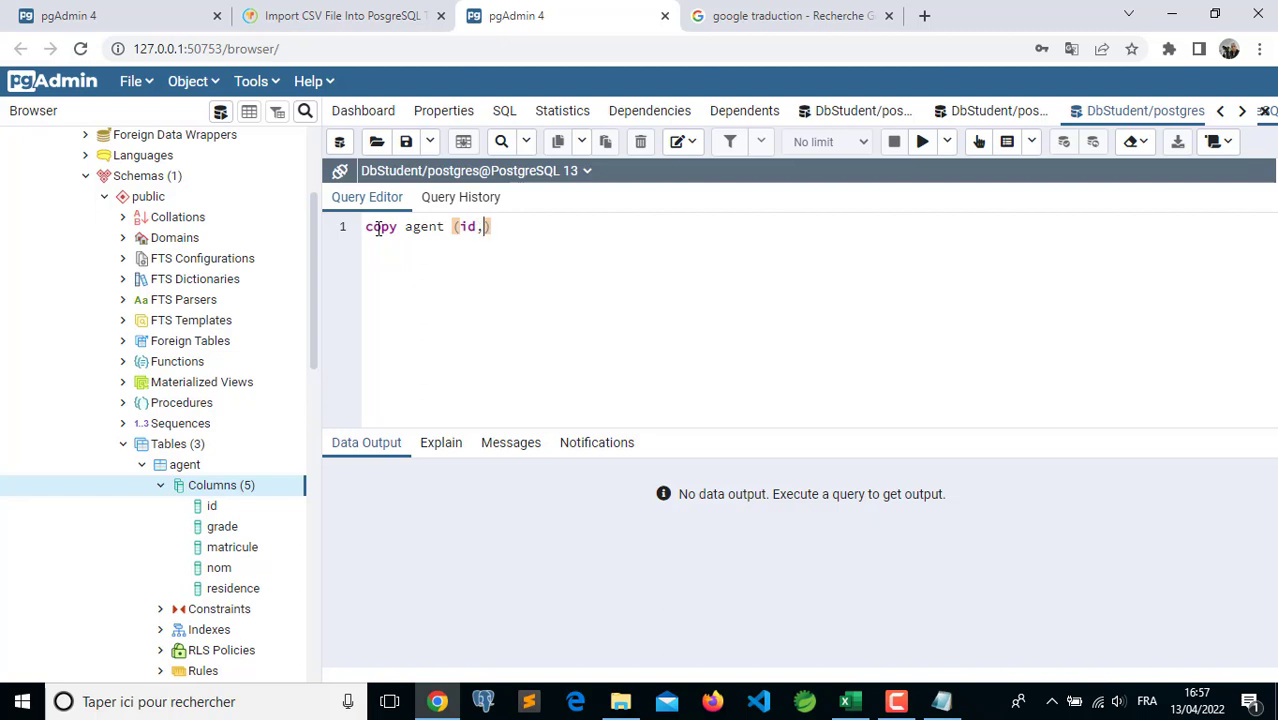
pyautogui.write('cule,')
pyautogui.write('nom,gra')
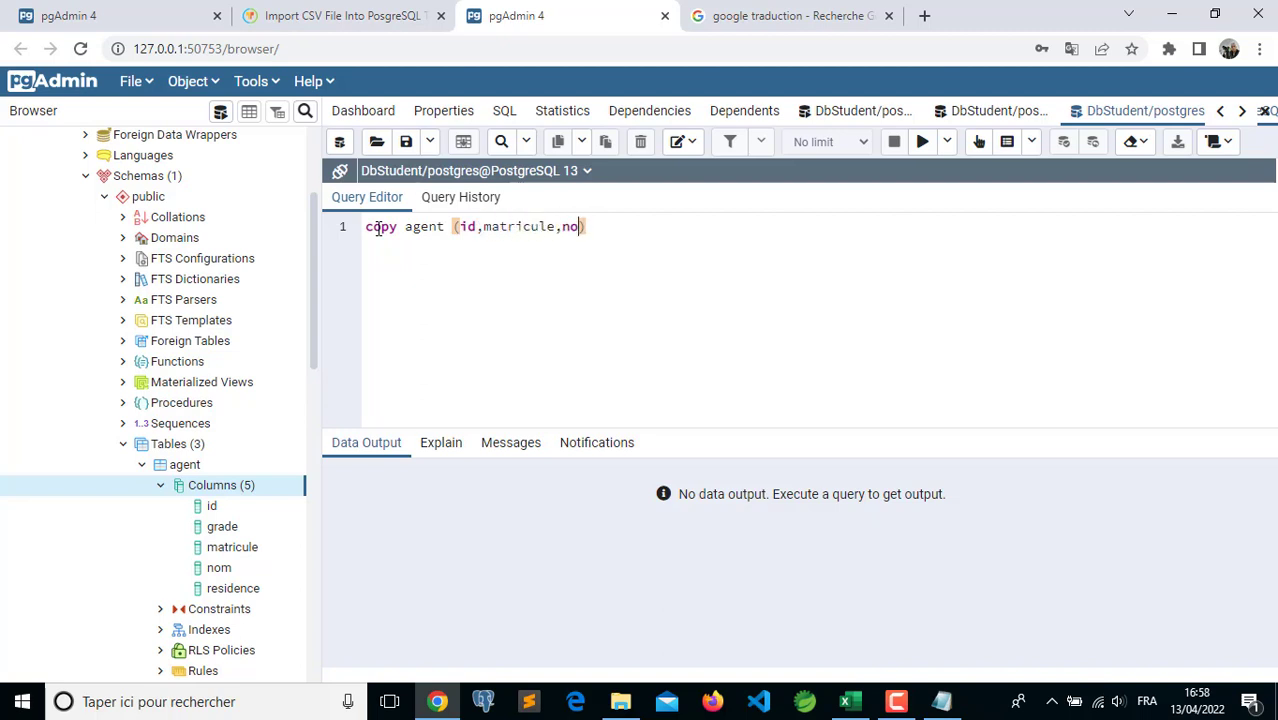
pyautogui.write('de,redi')
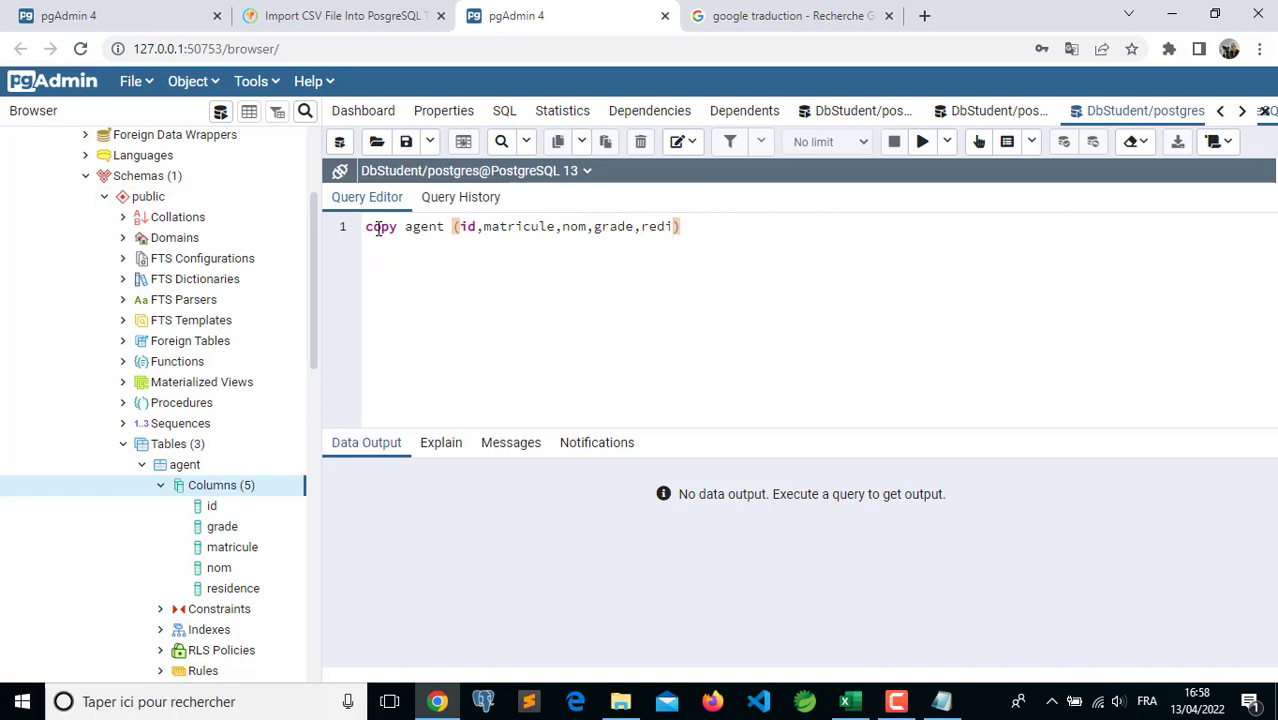
pyautogui.press('BackSpace')
pyautogui.press('BackSpace')
pyautogui.write('sidence')
pyautogui.click(941, 701)
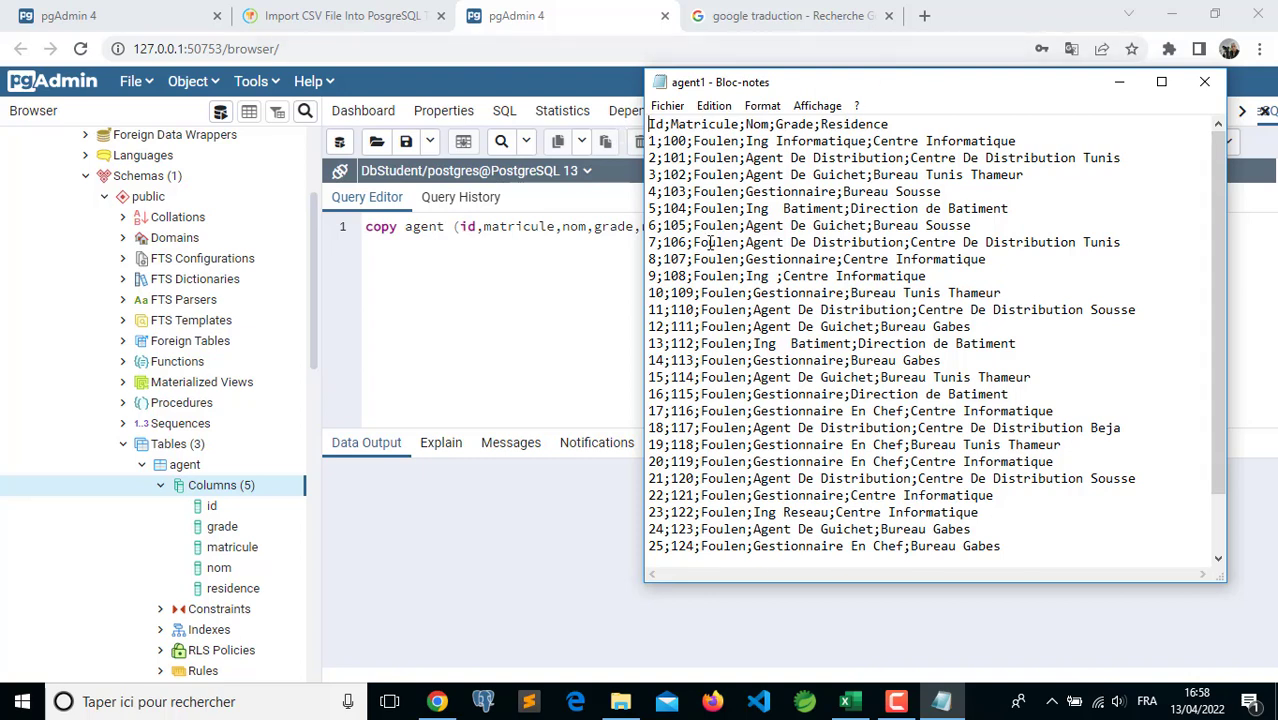
pyautogui.hotkey('alt', 'Tab')
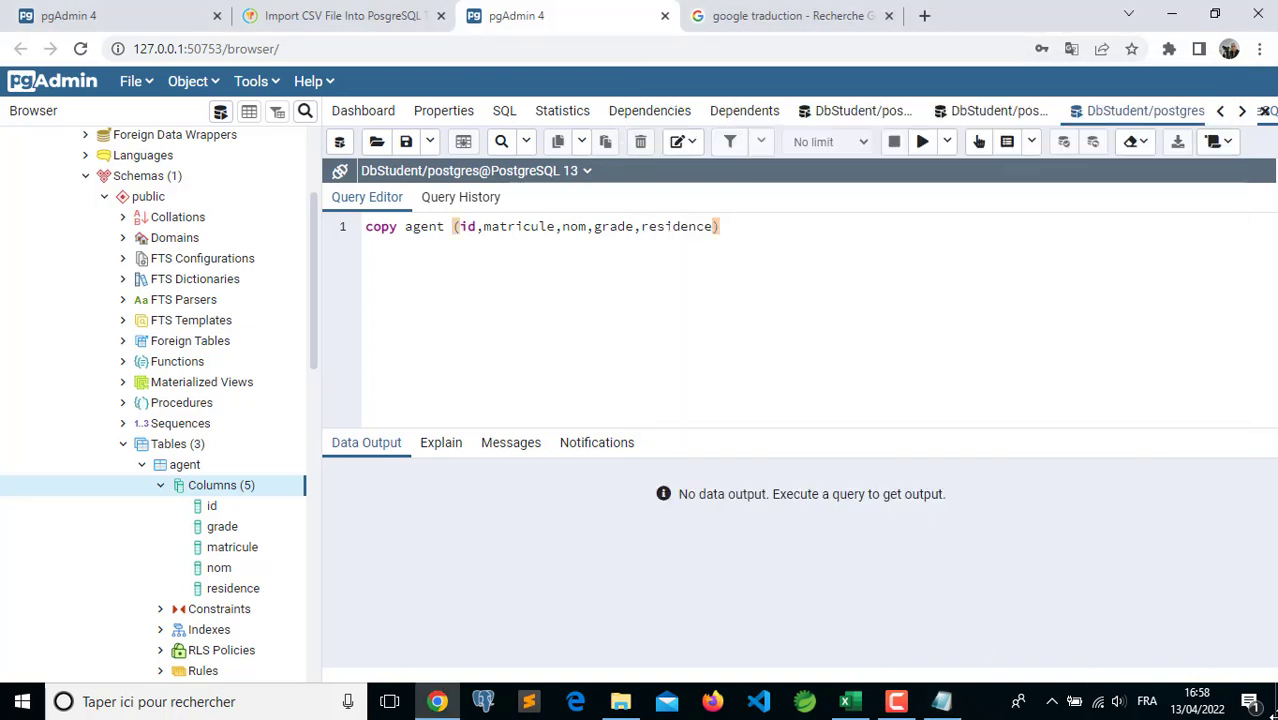
# Add the line from 'd:\agent1.csv' delimiter ';' to the COPY query and check the separator against the agent1 file in Notepad.
pyautogui.press('Return')
pyautogui.write("from 'd:")
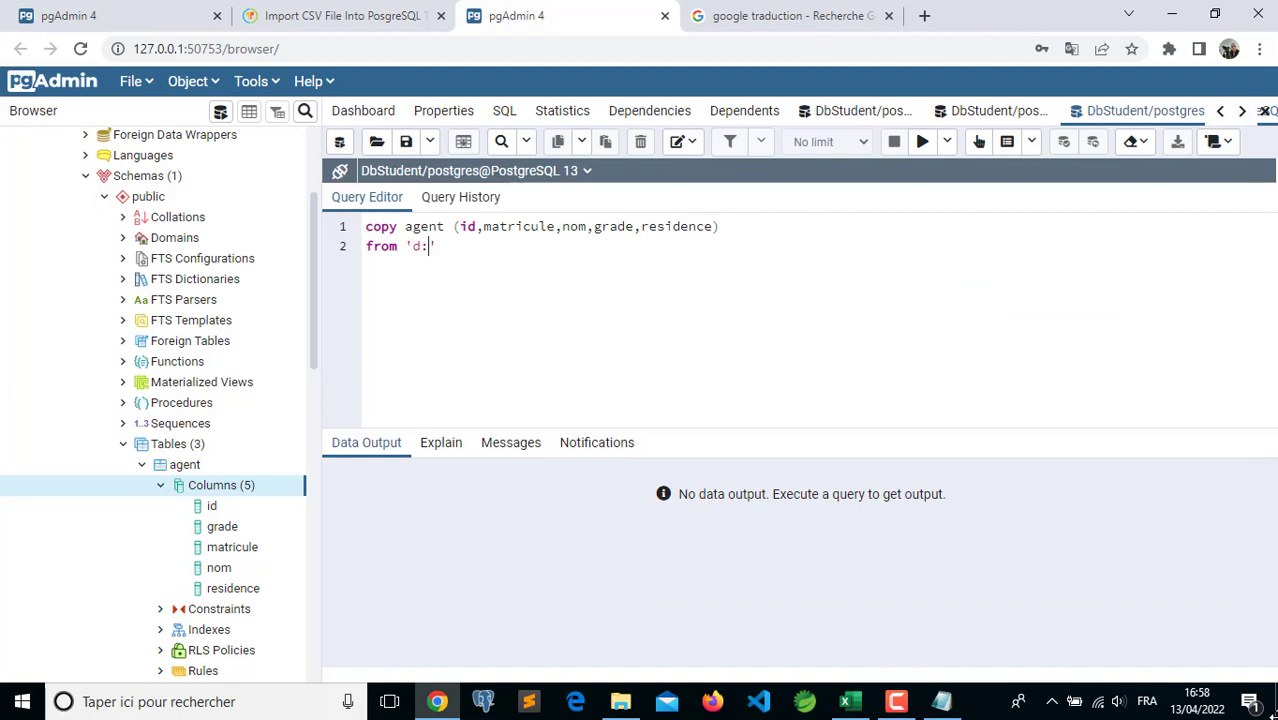
pyautogui.write('\\agent1.csv')
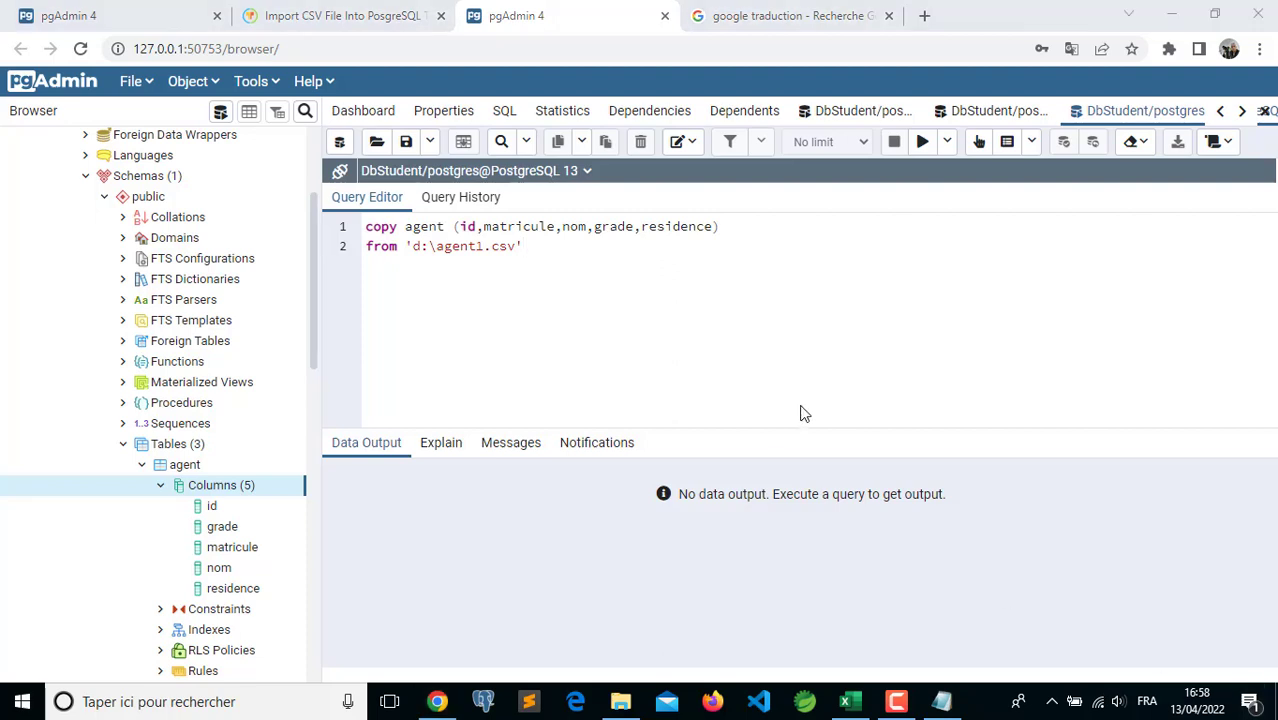
pyautogui.click(537, 248)
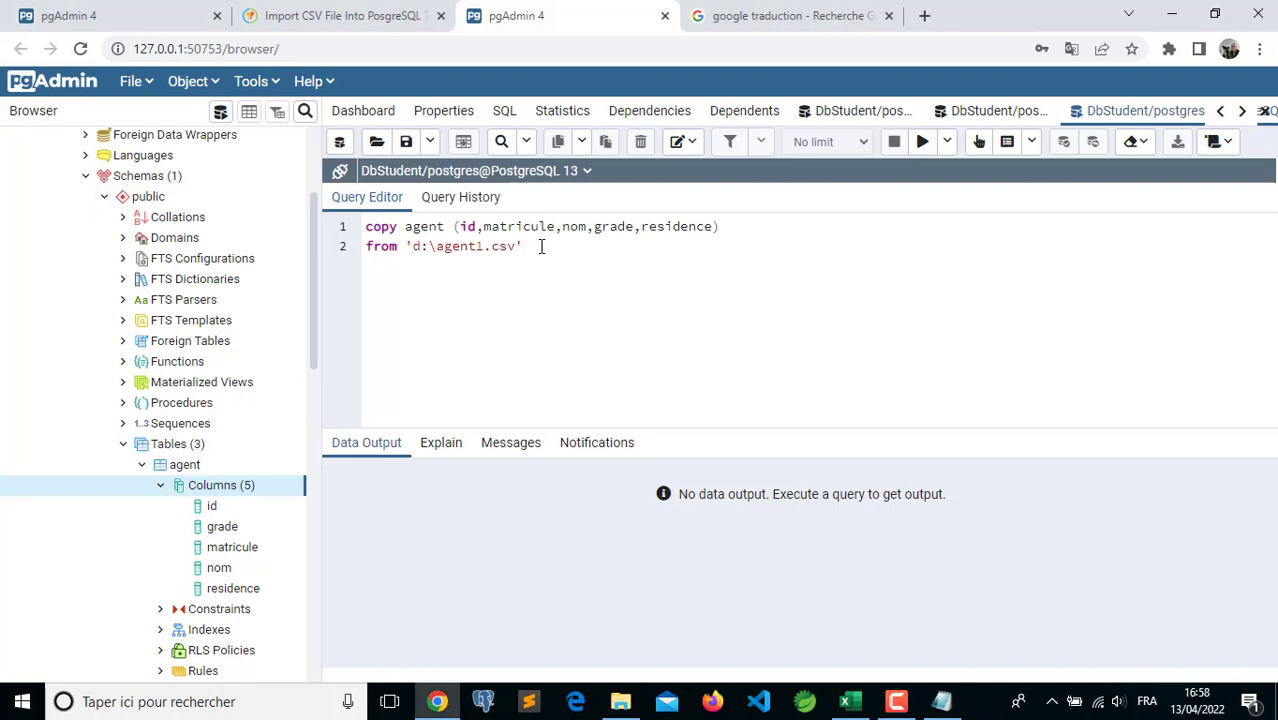
pyautogui.write("delimiter ';")
pyautogui.click(941, 701)
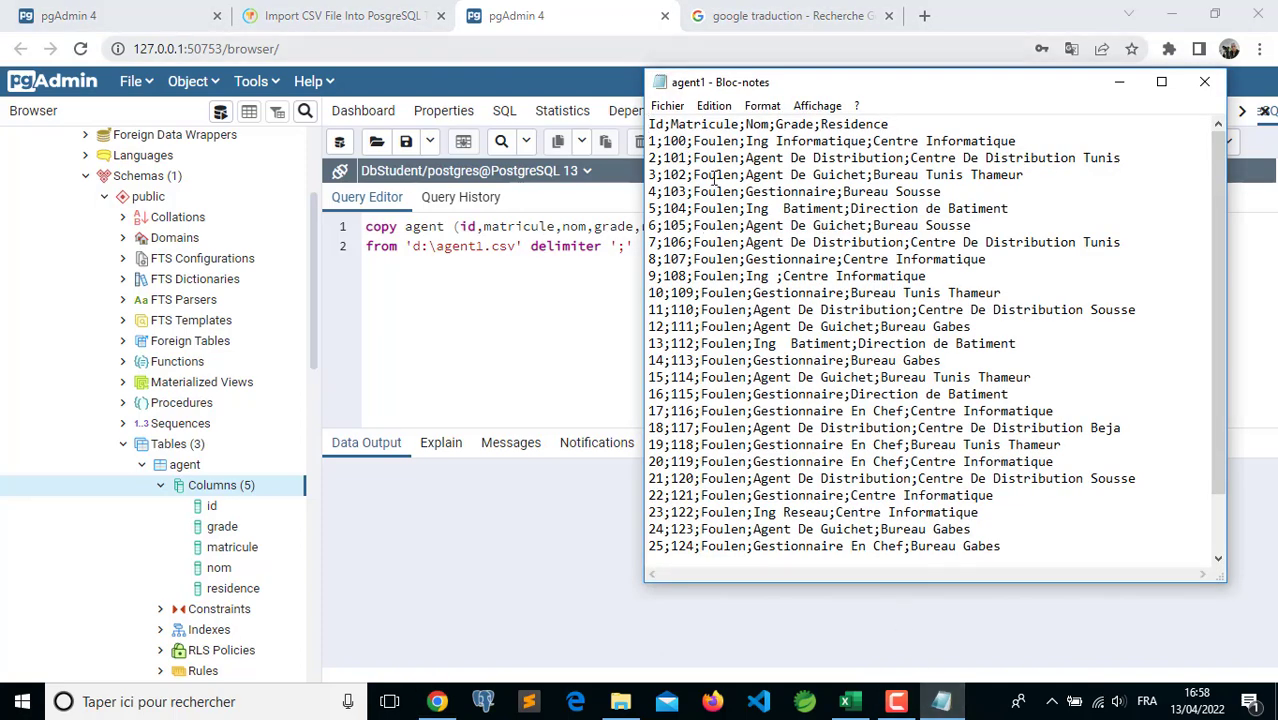
pyautogui.click(553, 318)
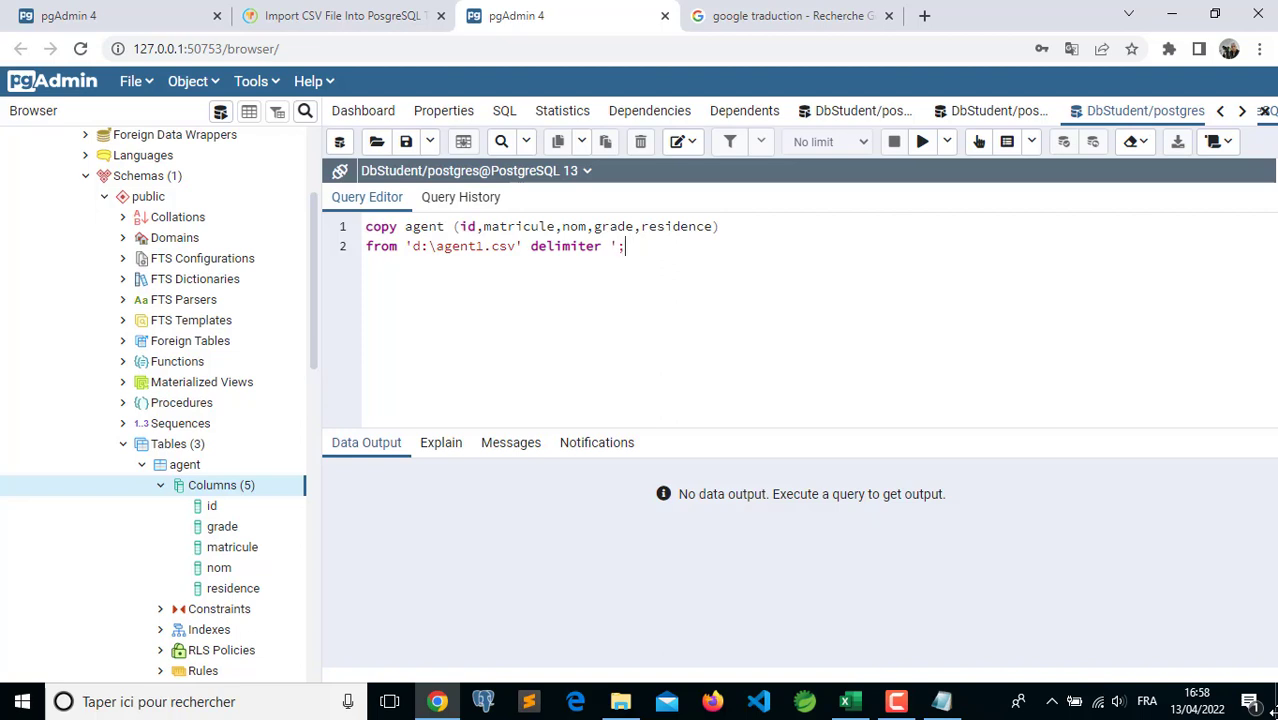
# End the query with a third line, CSV HEADER;, and compare it with the header row of the agent1 file in Notepad.
pyautogui.press('Return')
pyautogui.write('CSV HEADER;')
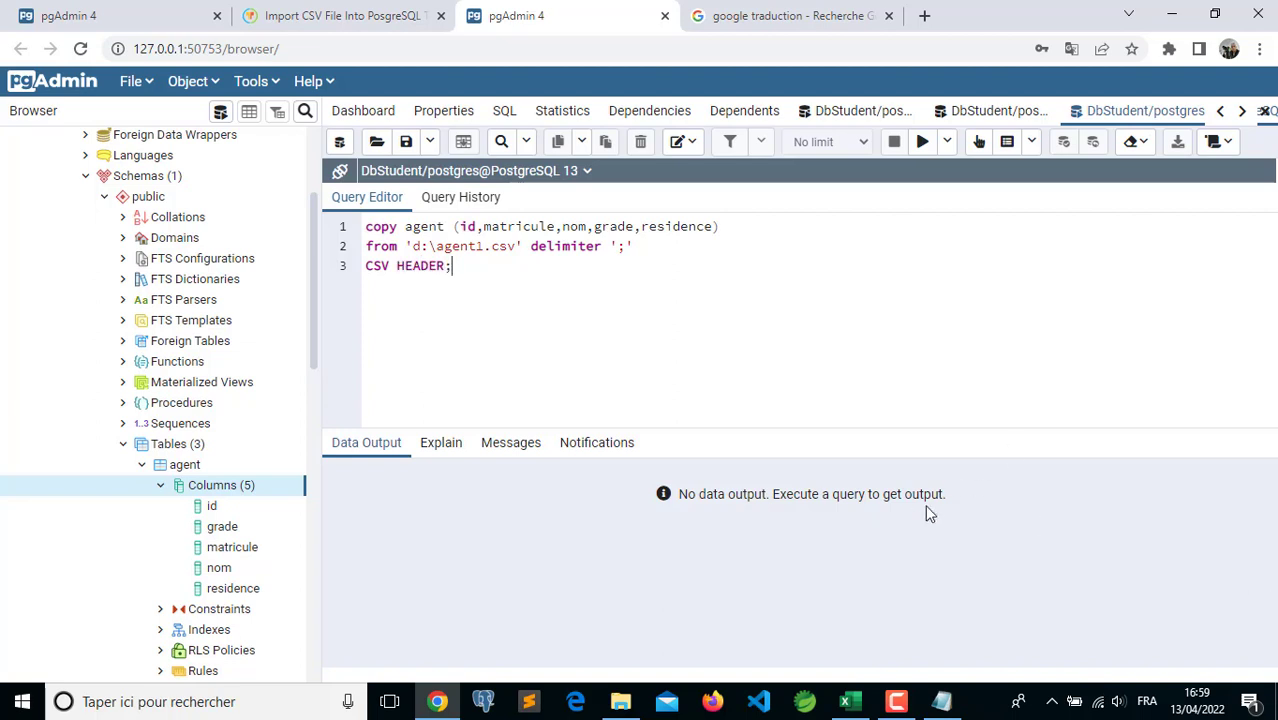
pyautogui.click(941, 701)
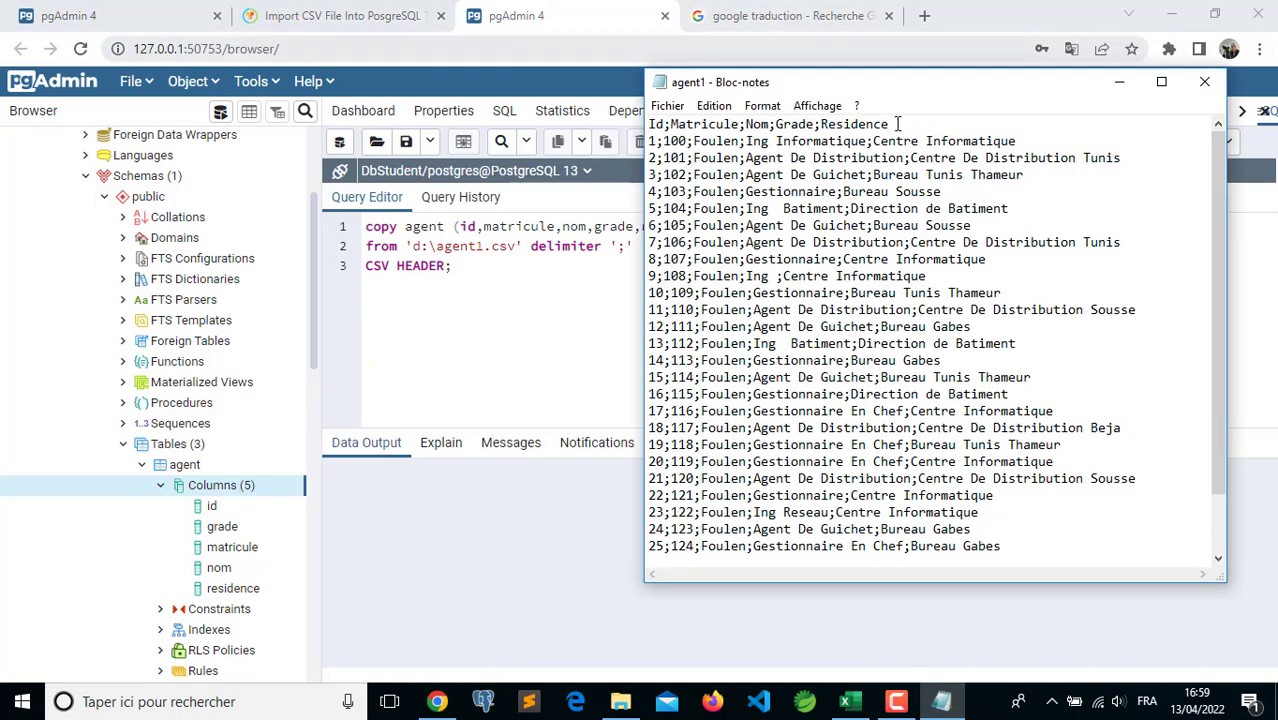
pyautogui.moveTo(894, 124); pyautogui.dragTo(648, 125)
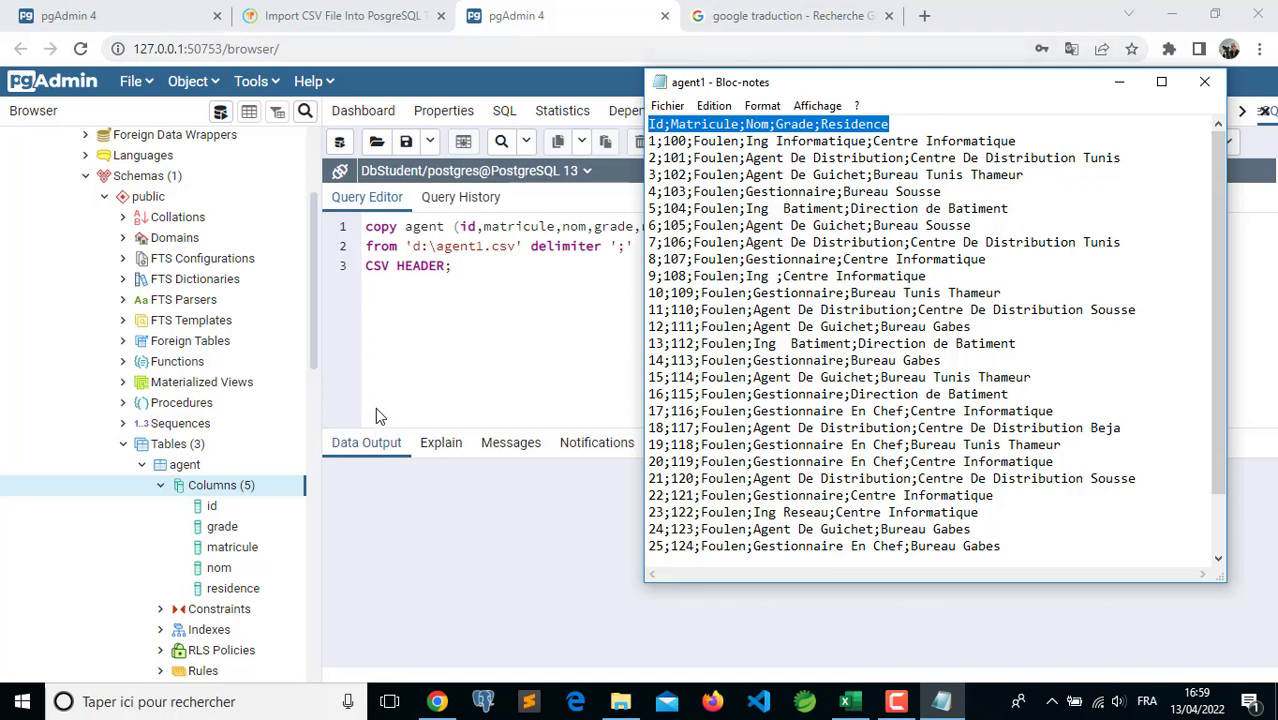
pyautogui.click(400, 356)
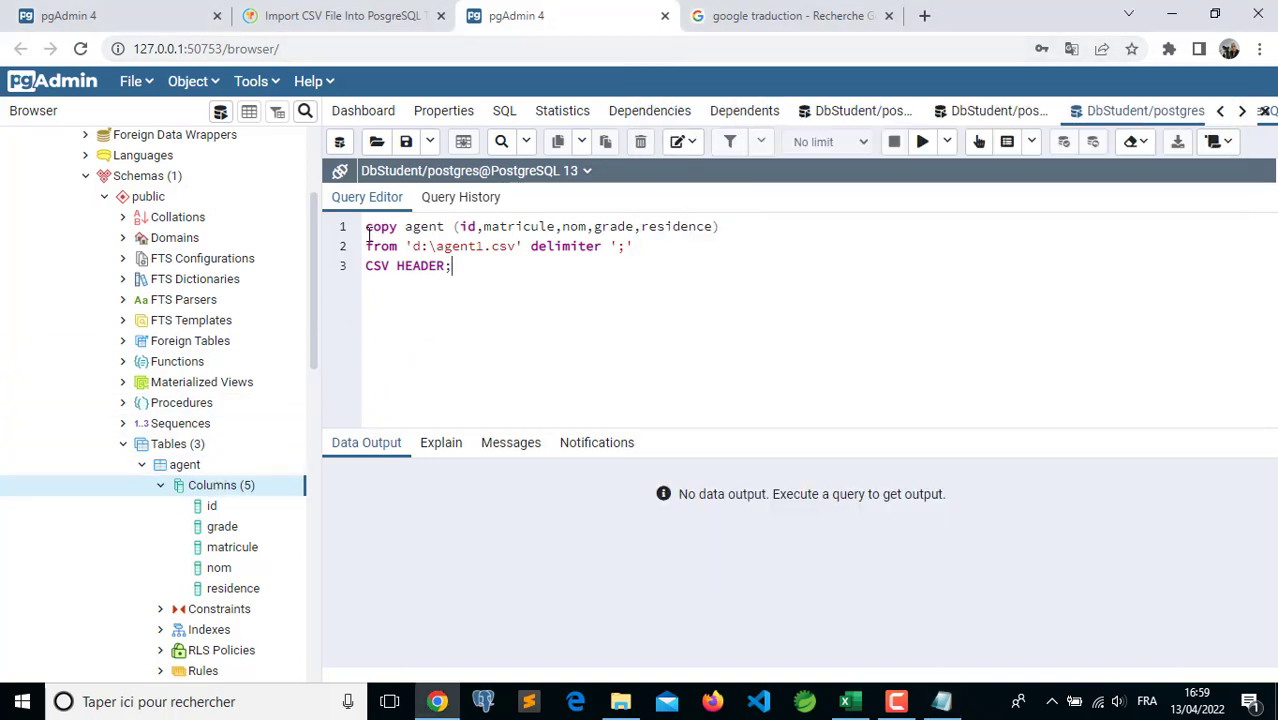
# Select all three lines of the COPY query and try to execute the import from drive D:.
pyautogui.moveTo(365, 228)
pyautogui.mouseDown()
pyautogui.moveTo(452, 266)
pyautogui.moveTo(362, 247)
pyautogui.moveTo(363, 227)
pyautogui.mouseUp()
pyautogui.click(455, 268)
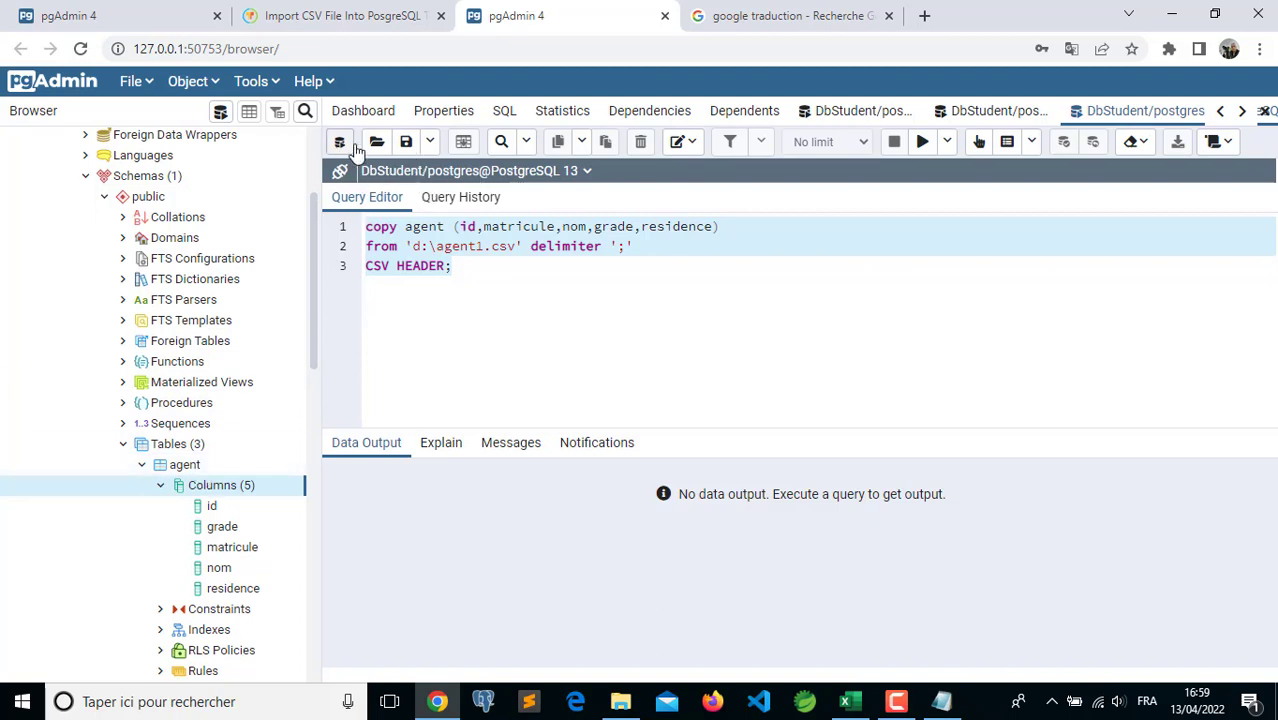
pyautogui.click(922, 142)
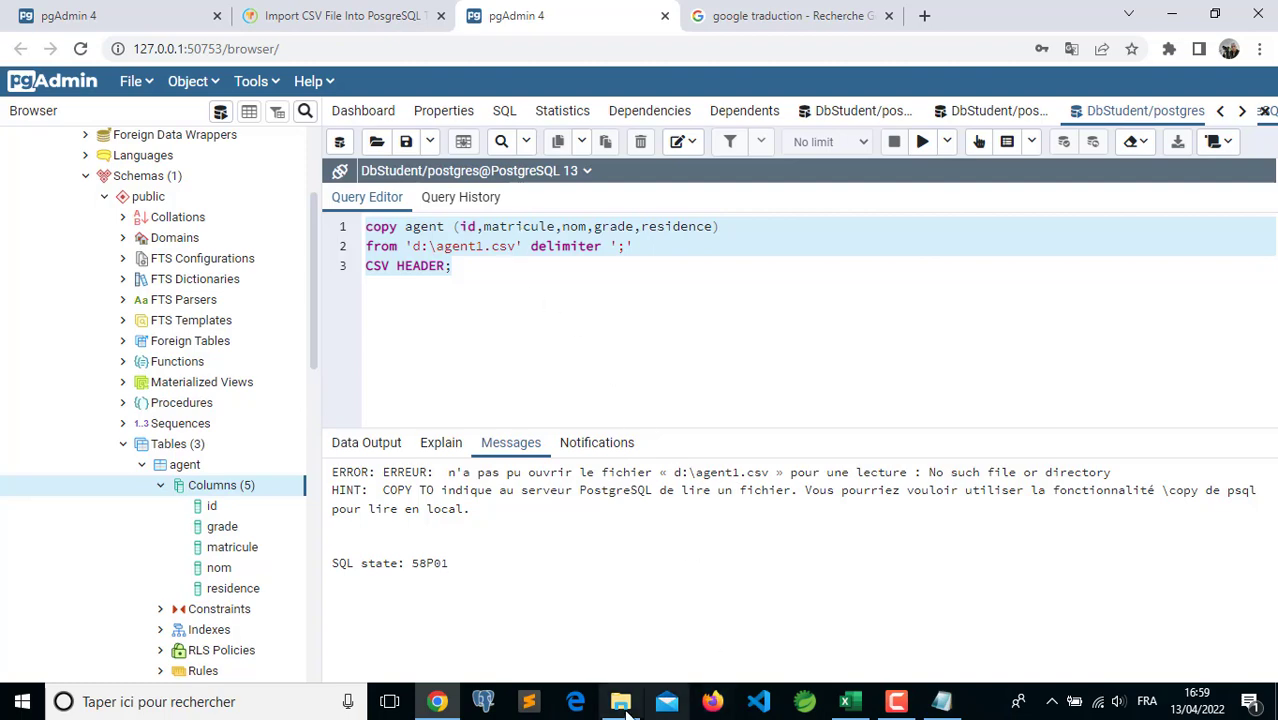
# Try to save the Notepad file as agent1.csv with type Tous les fichiers, replacing the existing file on drive E:.
pyautogui.click(941, 702)
pyautogui.click(668, 106)
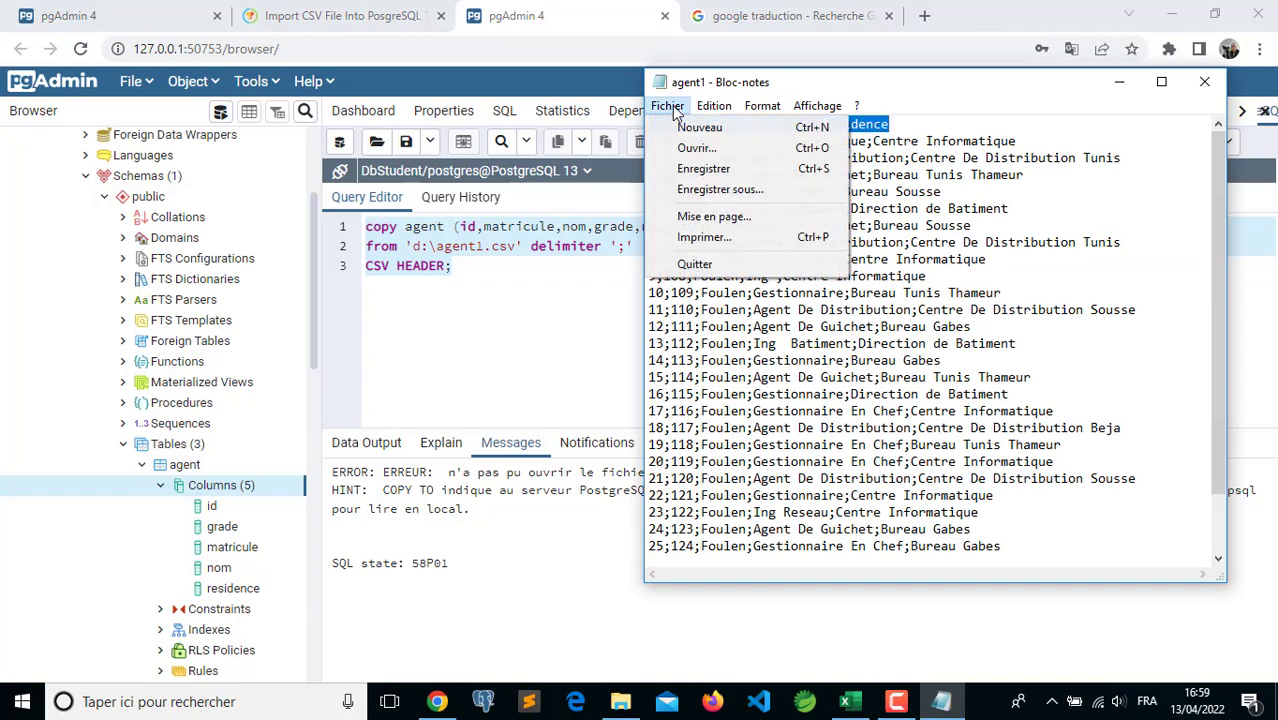
pyautogui.click(712, 193)
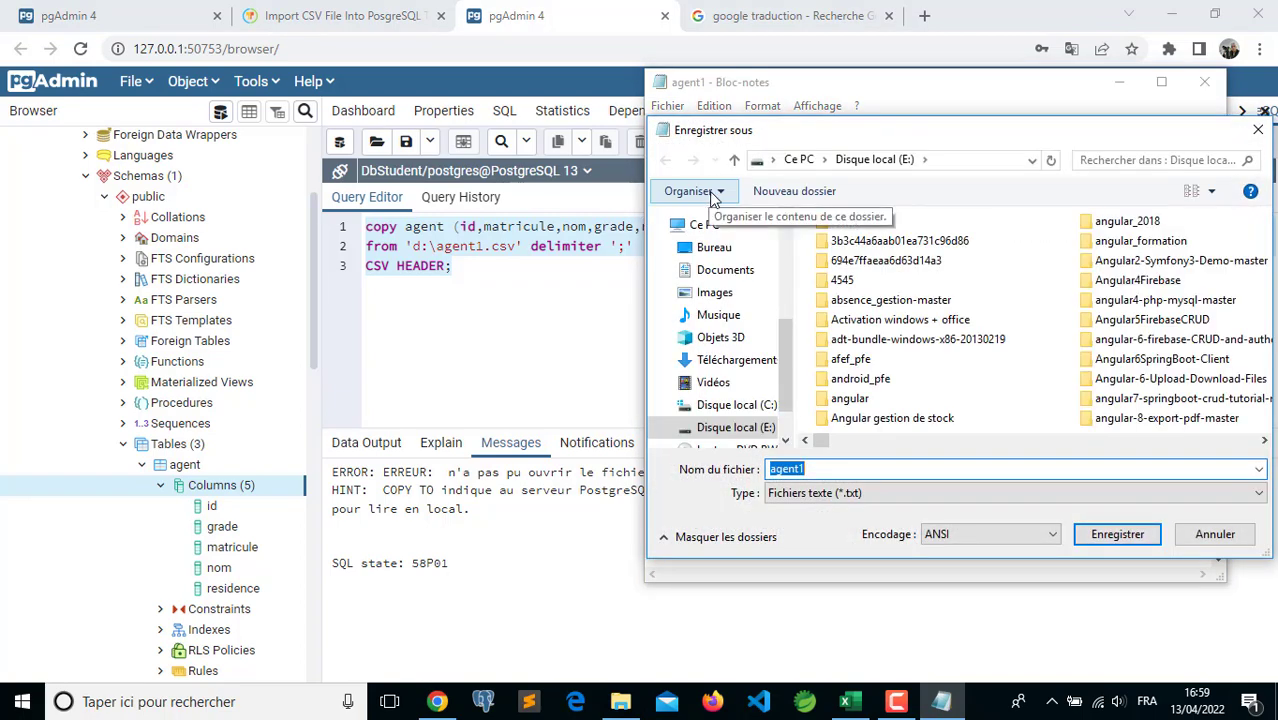
pyautogui.click(815, 495)
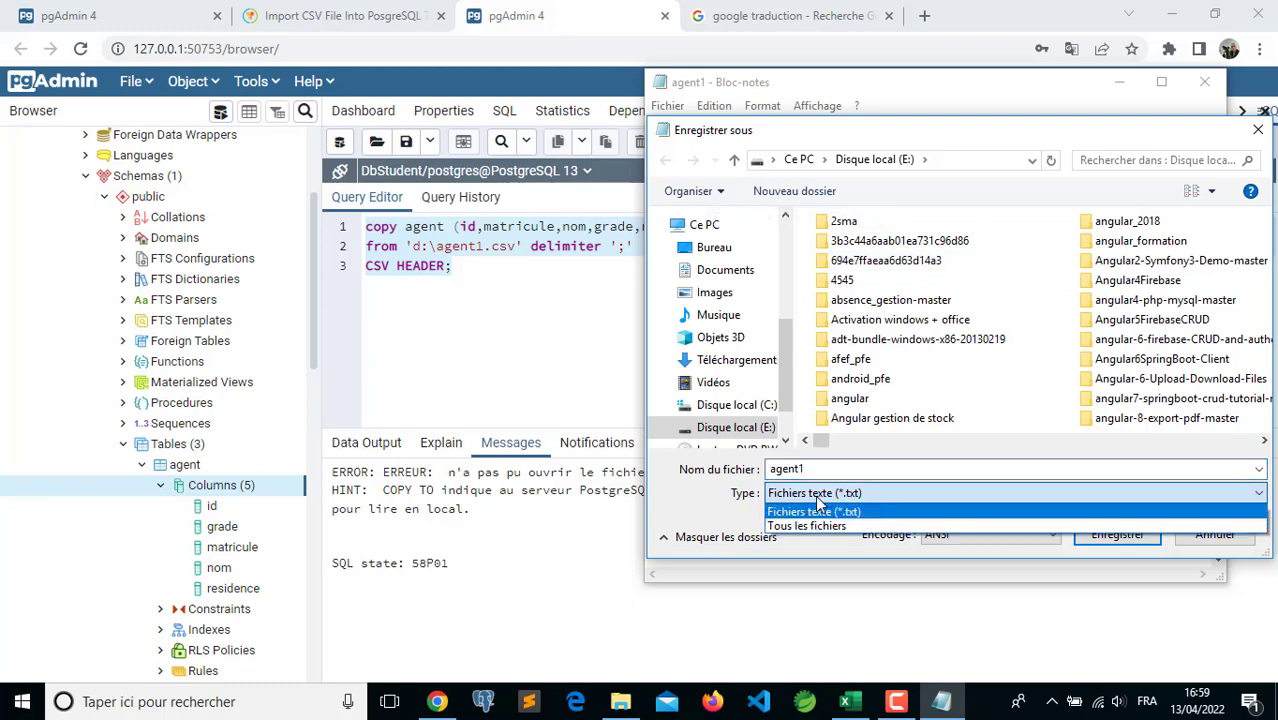
pyautogui.click(826, 527)
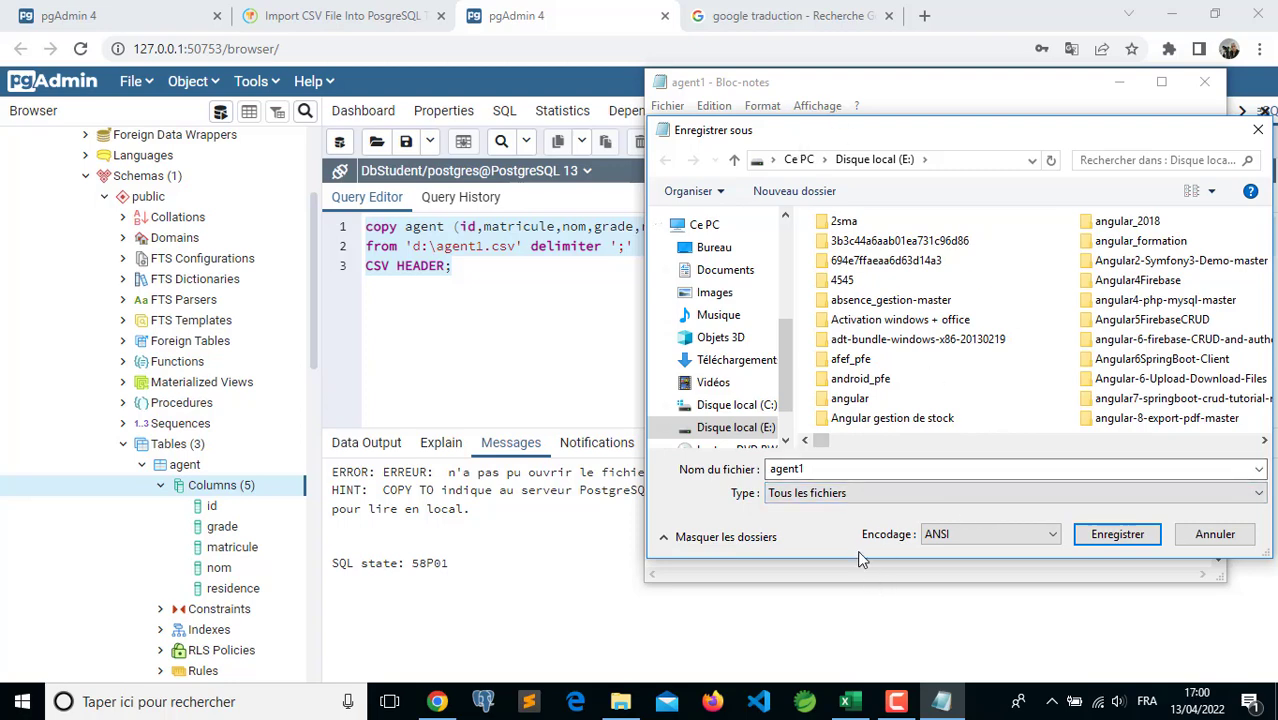
pyautogui.doubleClick(812, 468)
pyautogui.click(812, 468)
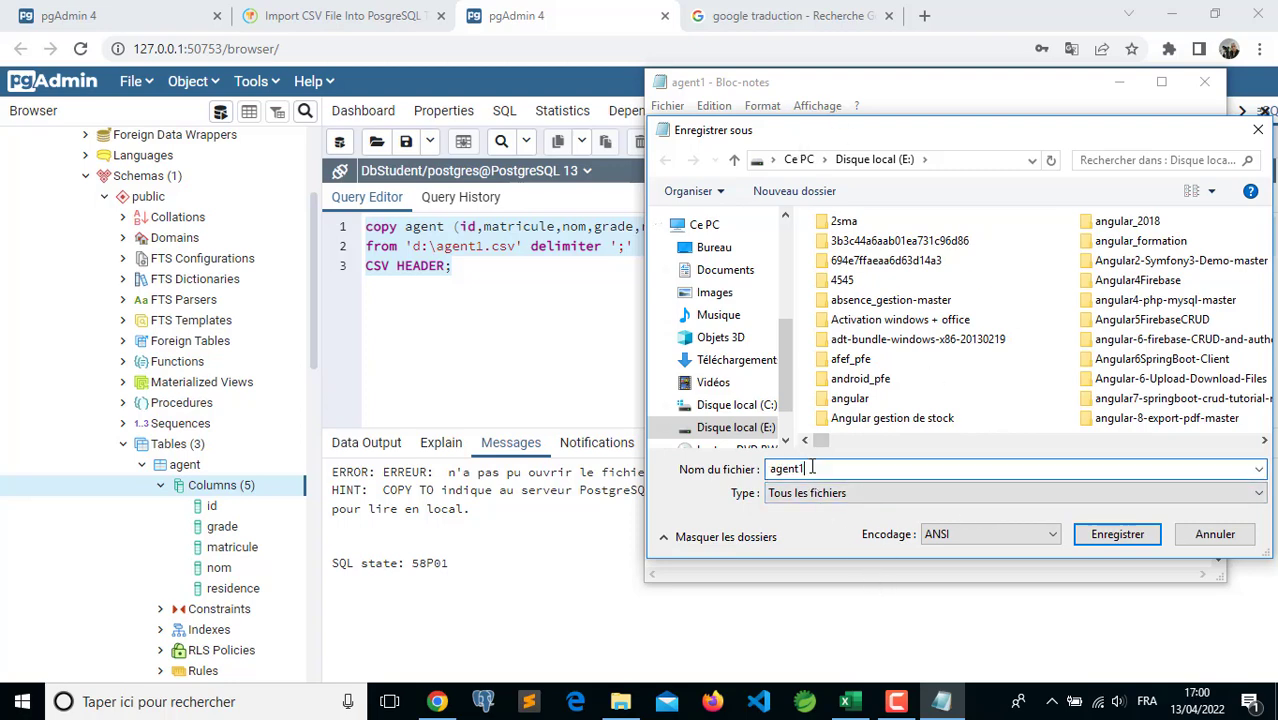
pyautogui.write('.')
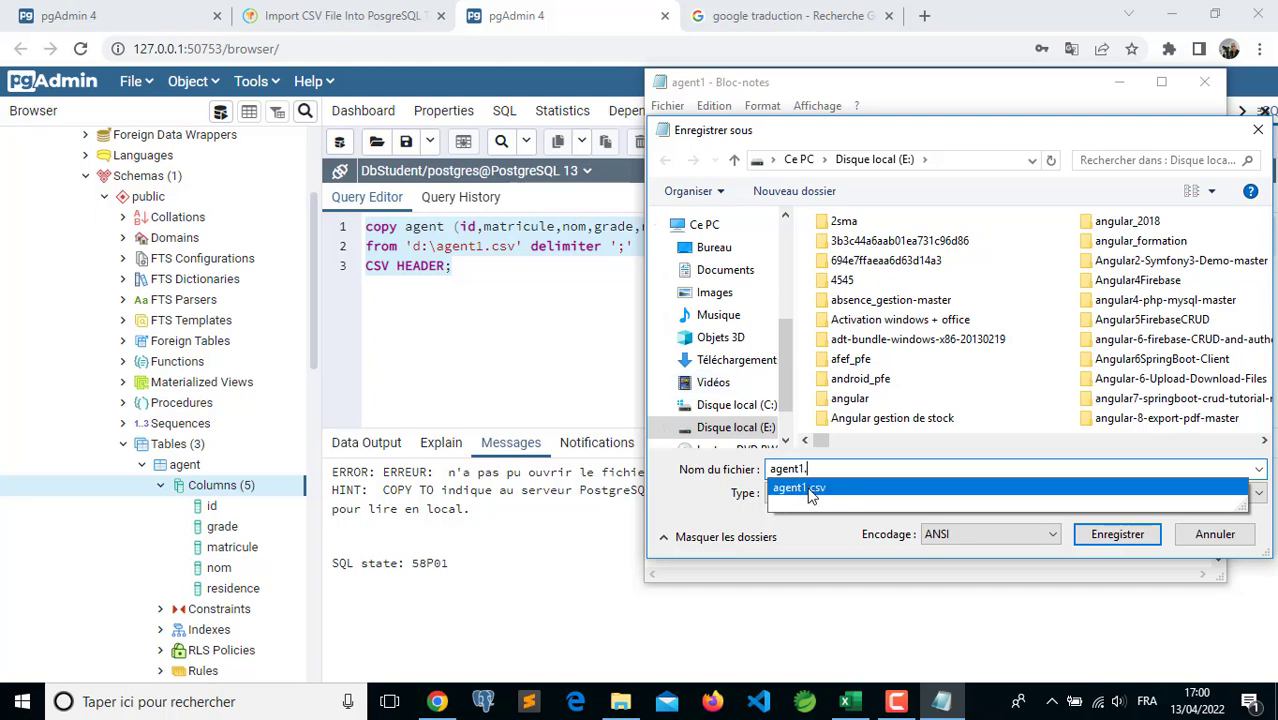
pyautogui.click(818, 488)
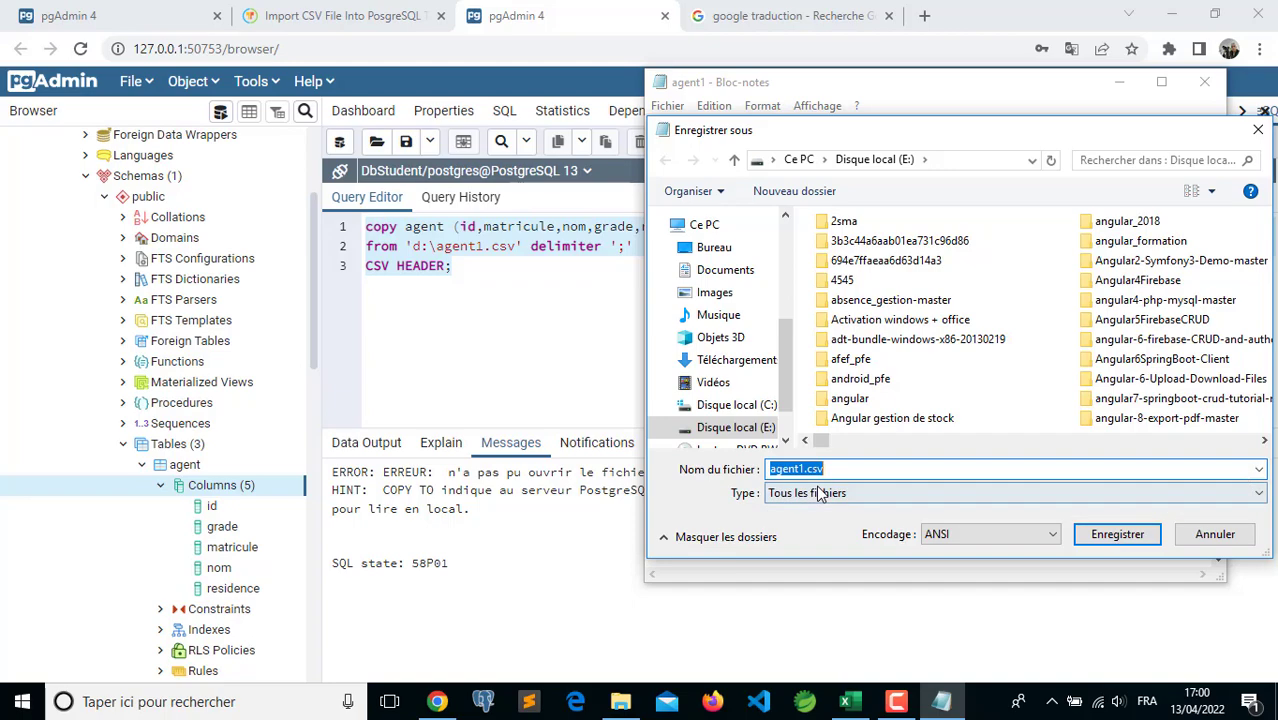
pyautogui.click(1098, 538)
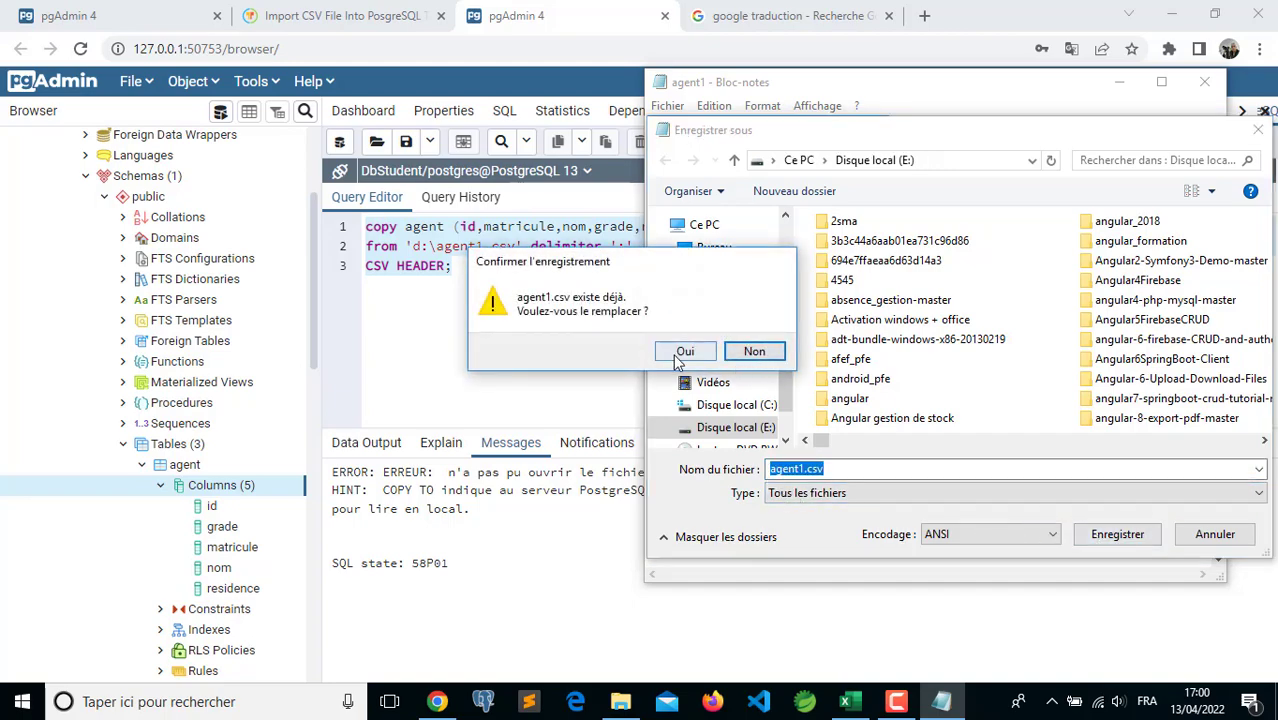
pyautogui.click(683, 353)
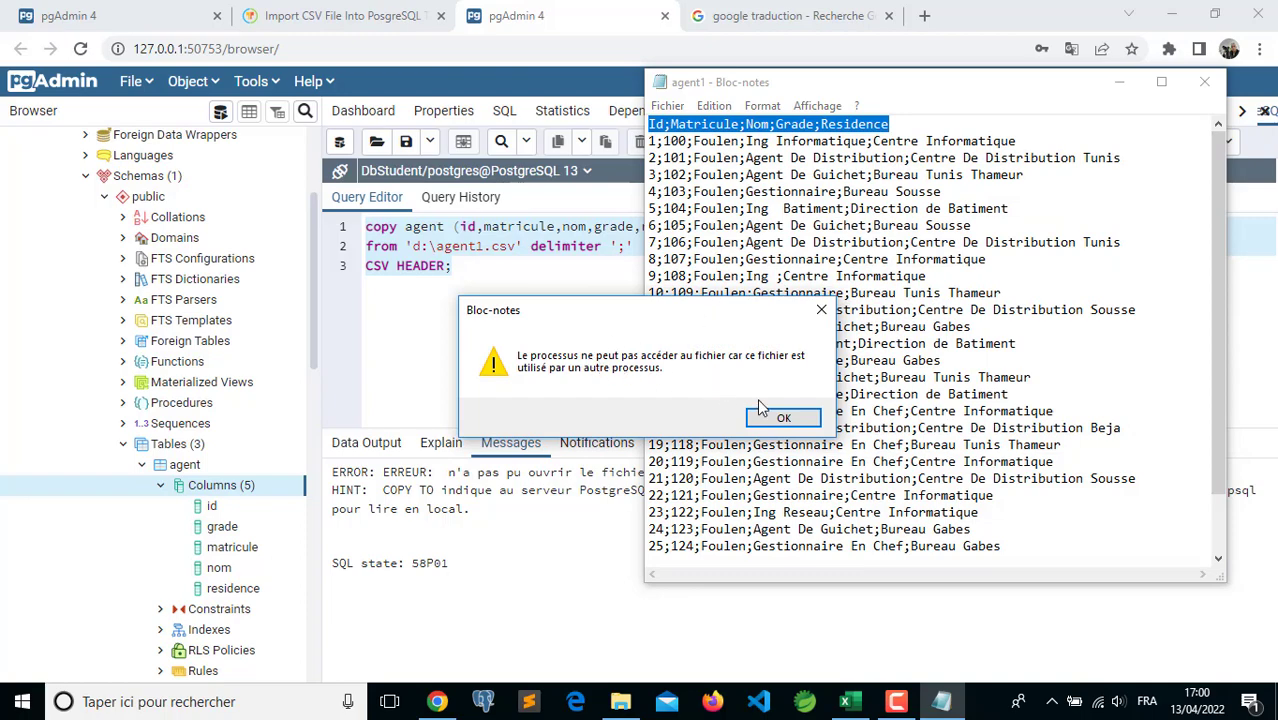
pyautogui.click(784, 418)
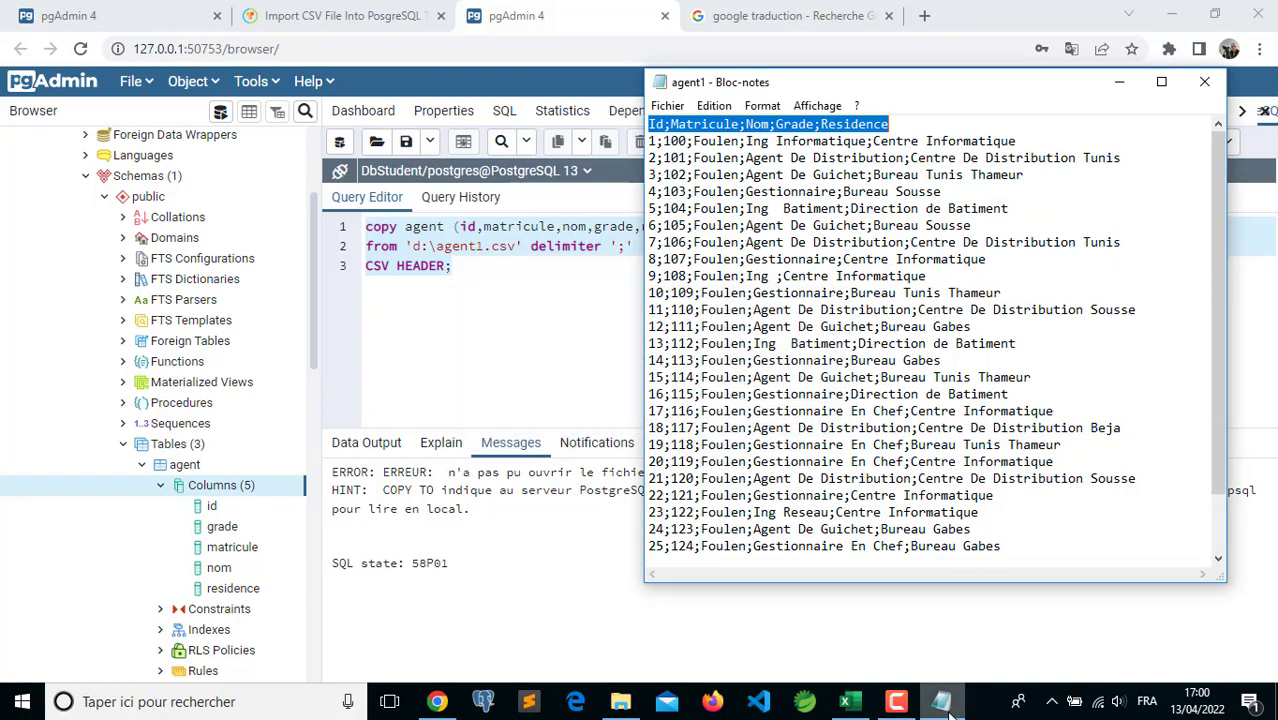
# Back in pgAdmin, change the file path in the COPY query to 'e:\agent1.csv' and execute the query.
pyautogui.click(847, 191)
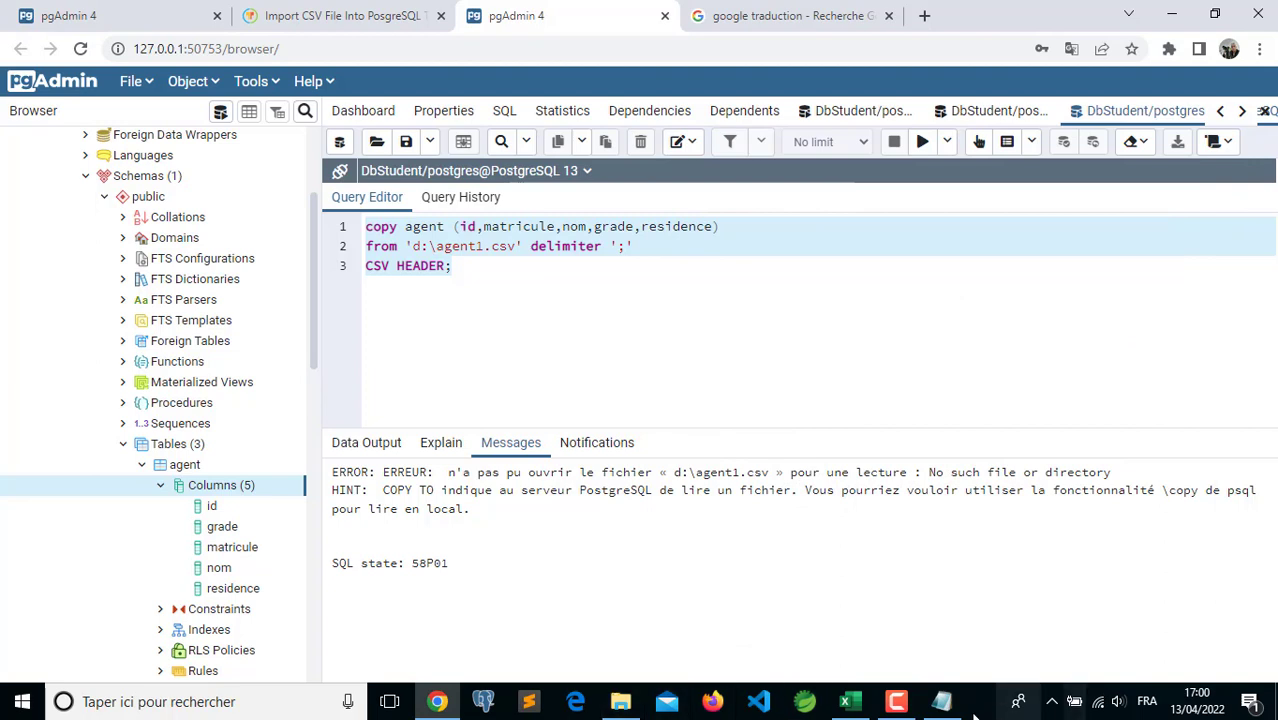
pyautogui.click(896, 701)
pyautogui.click(1183, 620)
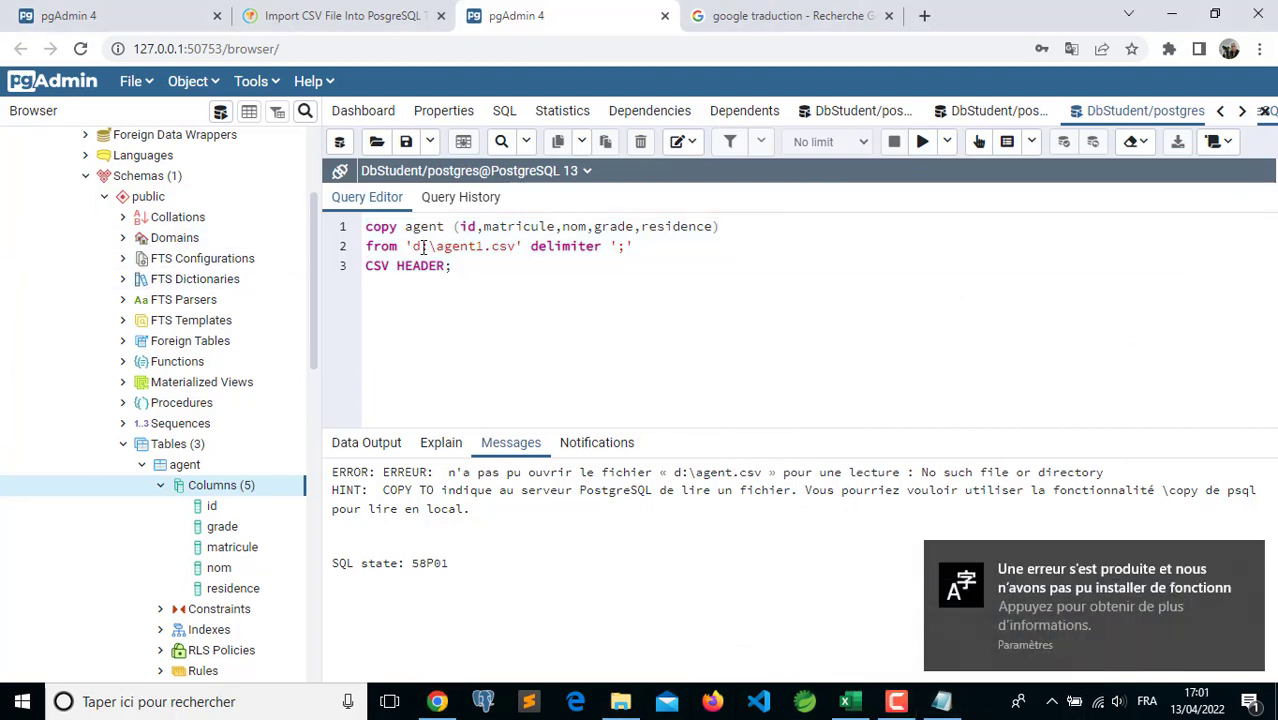
pyautogui.click(422, 246)
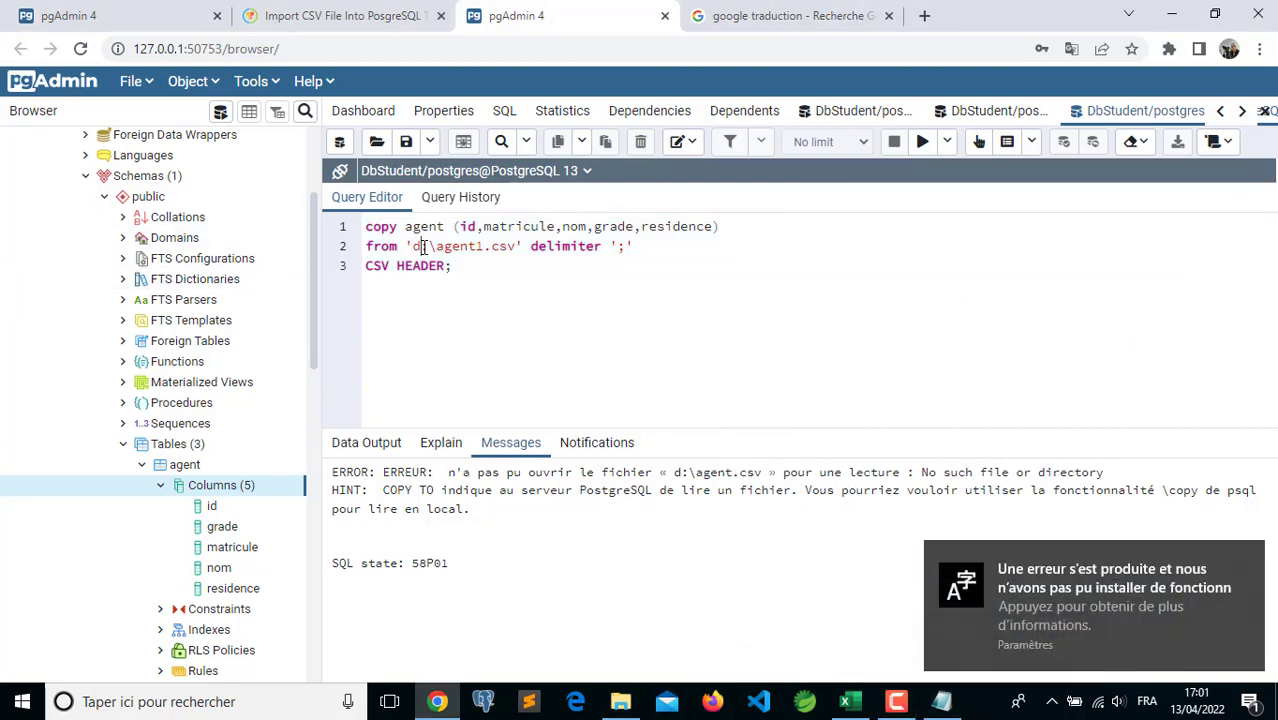
pyautogui.press('BackSpace')
pyautogui.write('e')
pyautogui.click(922, 143)
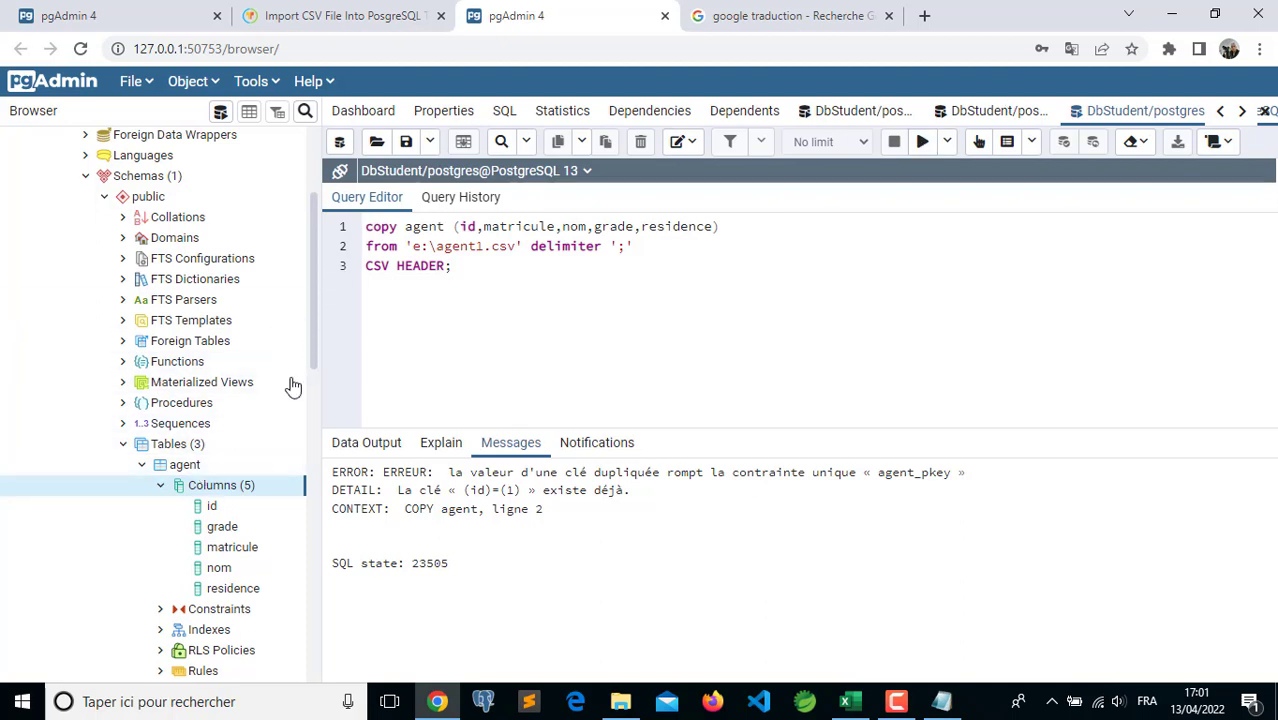
# Copy the complete three-line COPY query to the clipboard.
pyautogui.hotkey('ctrl', 'a')
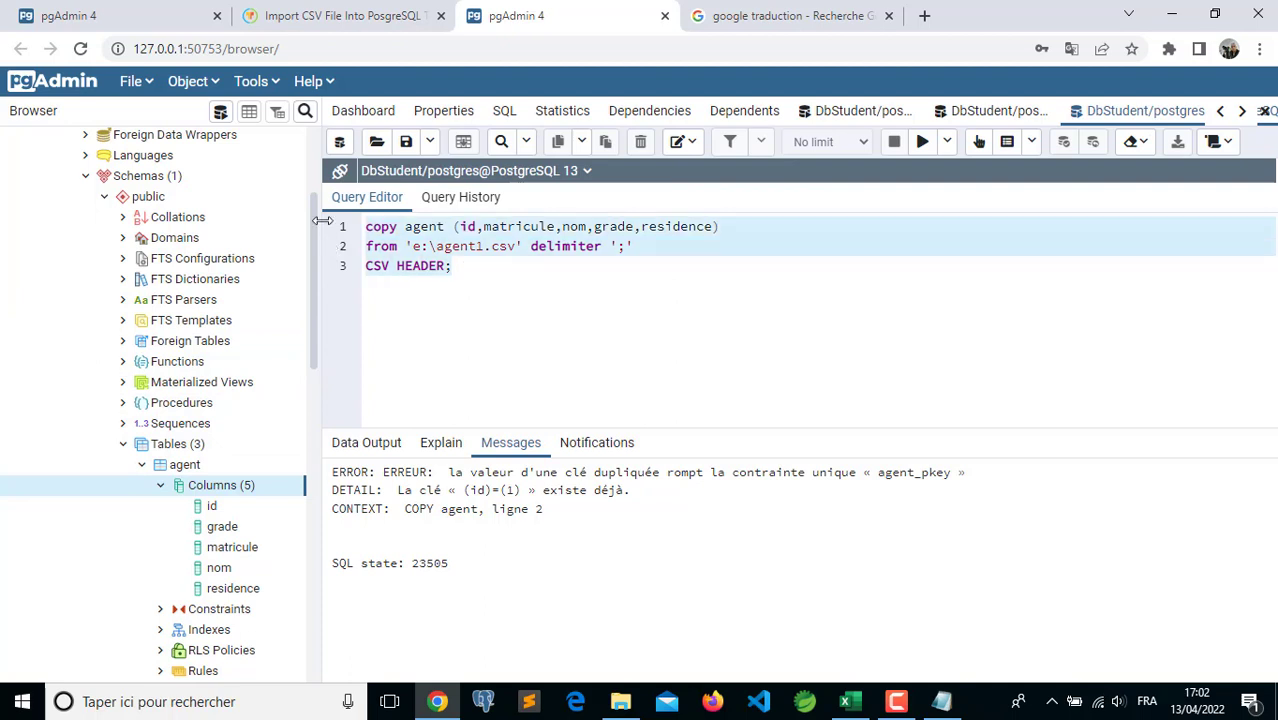
pyautogui.click(447, 293)
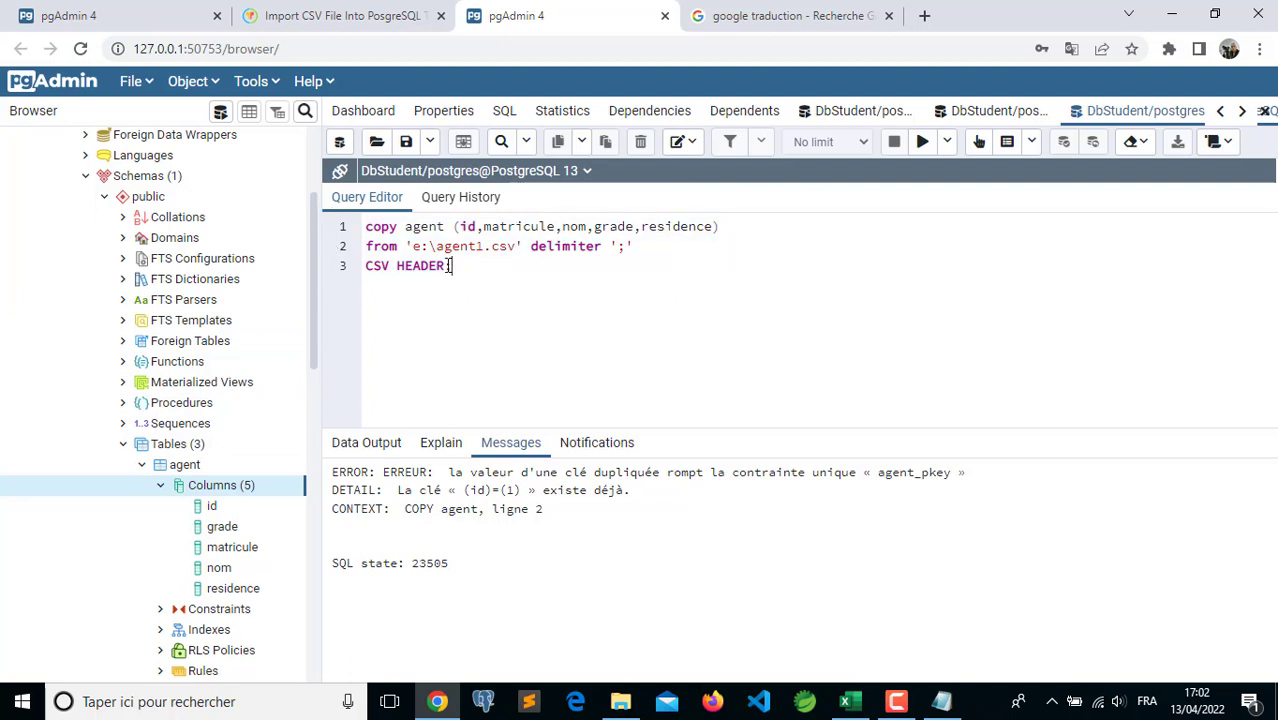
pyautogui.moveTo(452, 265); pyautogui.dragTo(362, 230)
pyautogui.hotkey('ctrl', 'c')
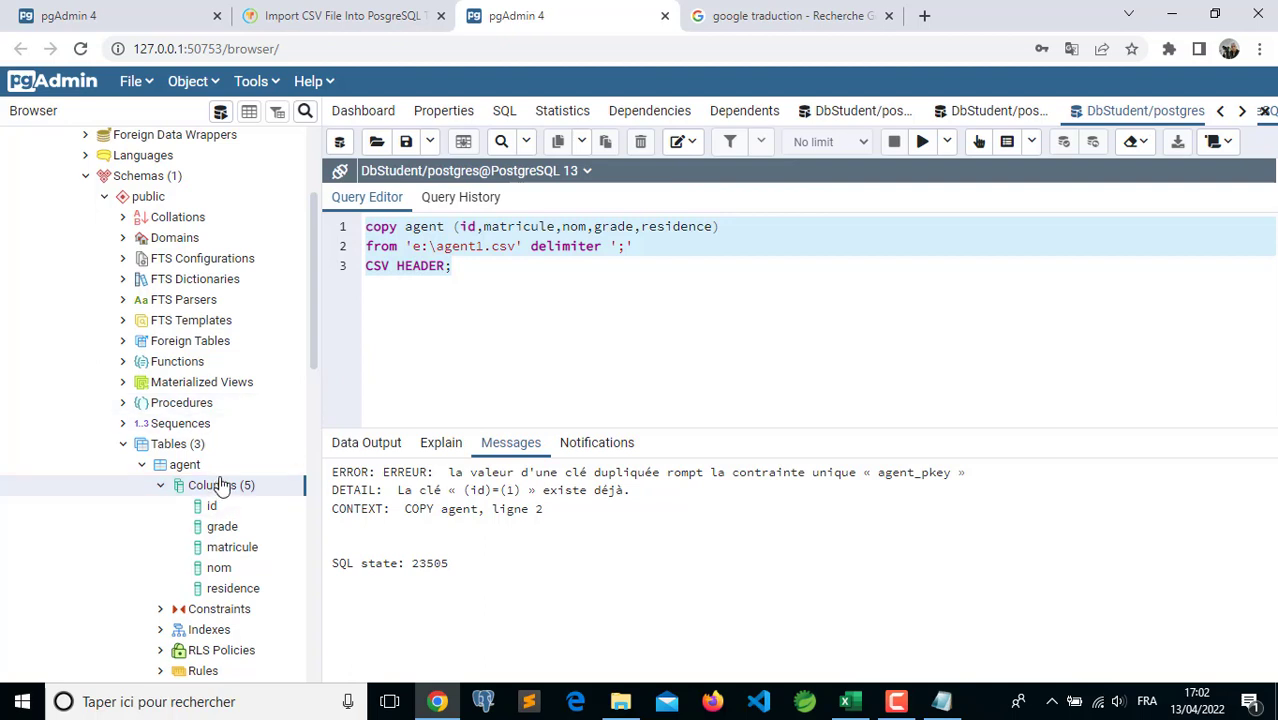
# Display all rows of the agent table to check which records already exist.
pyautogui.rightClick(178, 466)
pyautogui.moveTo(263, 399)
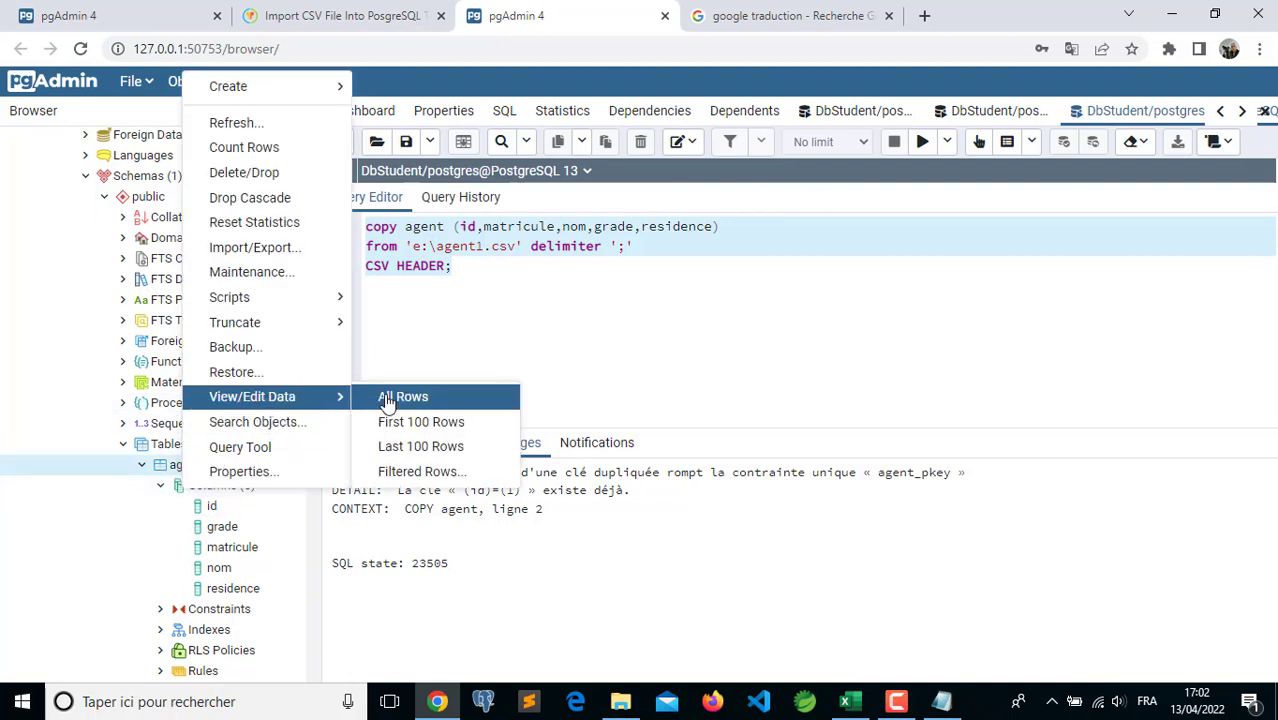
pyautogui.click(388, 397)
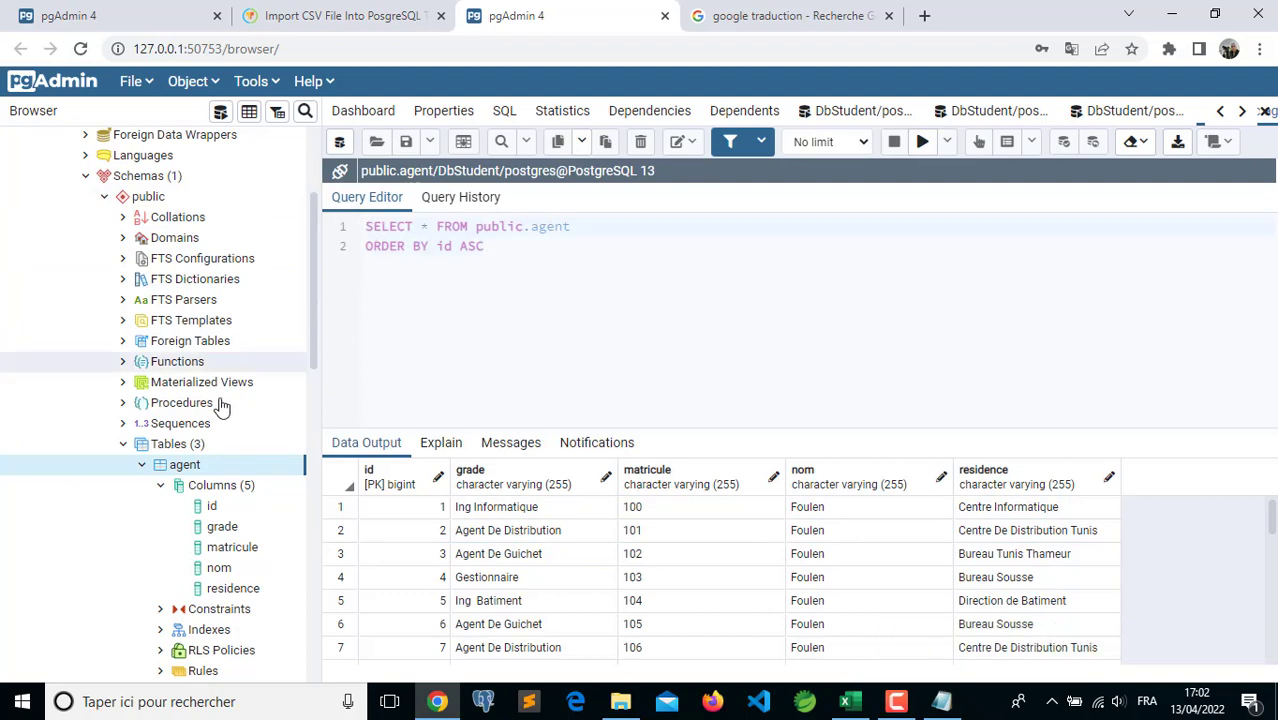
# In a new Query Tool, write "delete from agent;" and "commit;" and execute them to empty the agent table.
pyautogui.click(220, 111)
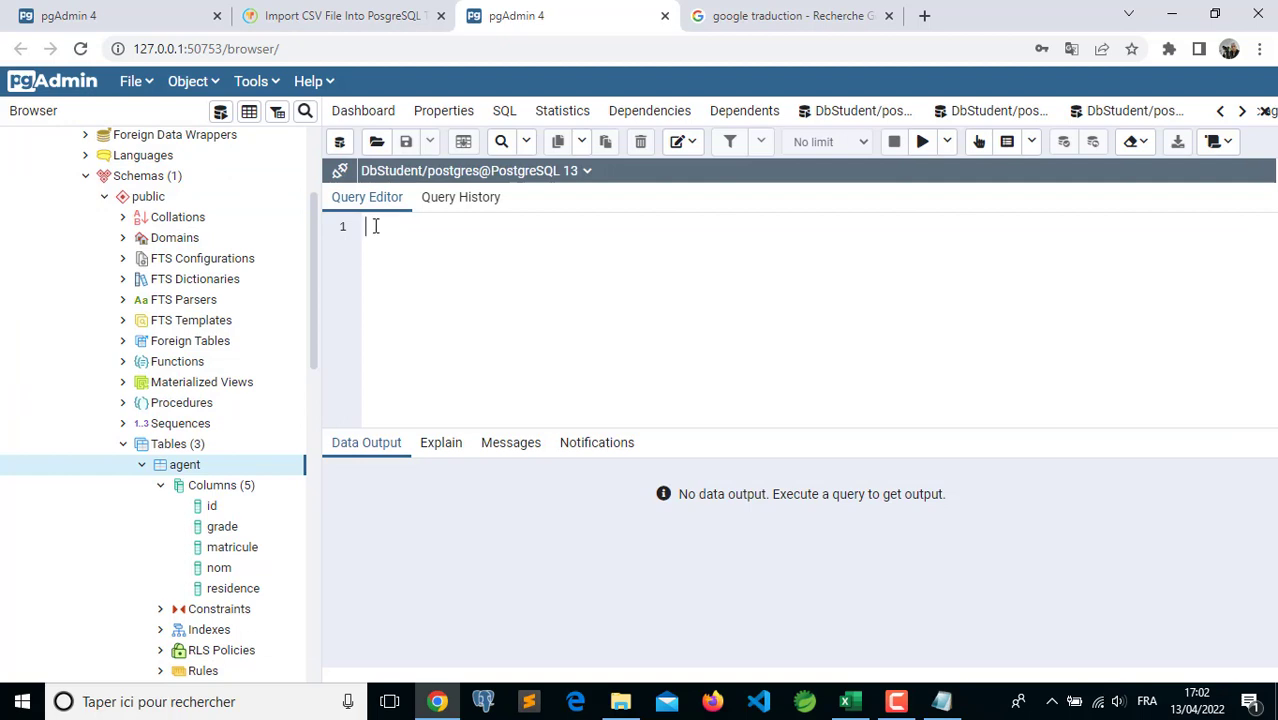
pyautogui.write('delete from agent')
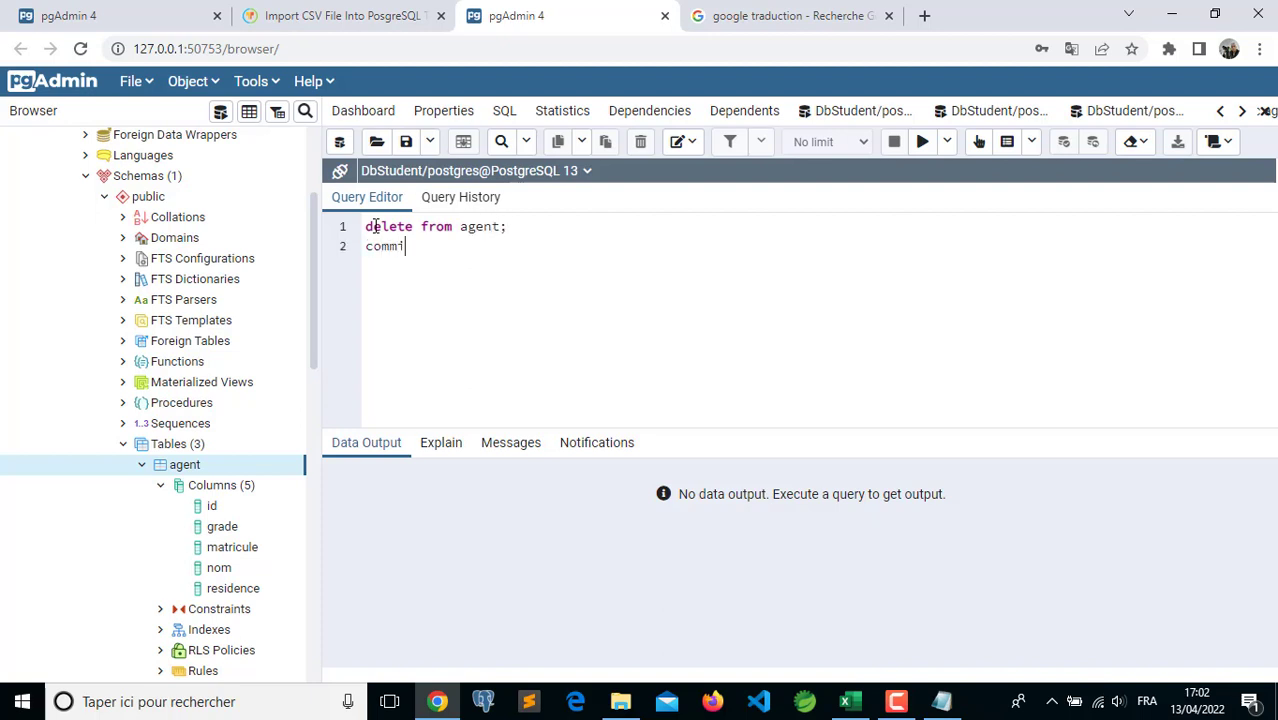
pyautogui.write('t;')
pyautogui.click(922, 142)
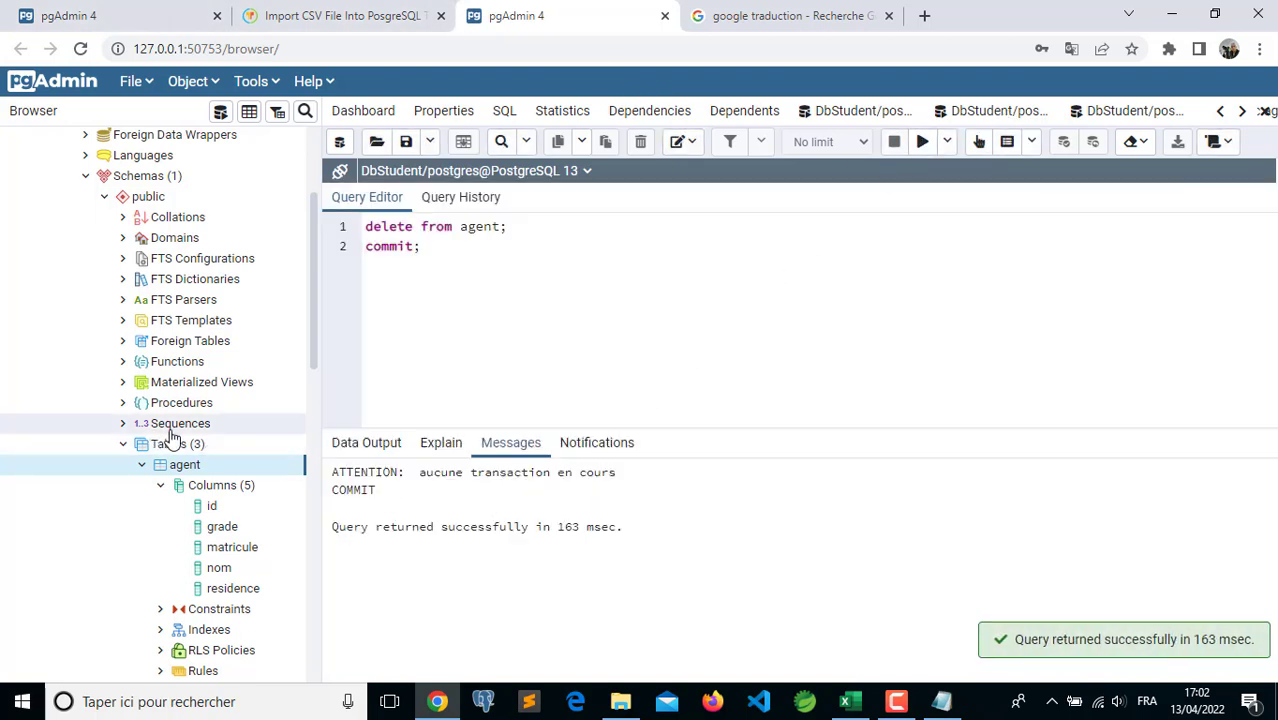
# Display all rows of the agent table again to verify the deletion.
pyautogui.rightClick(196, 466)
pyautogui.moveTo(300, 397)
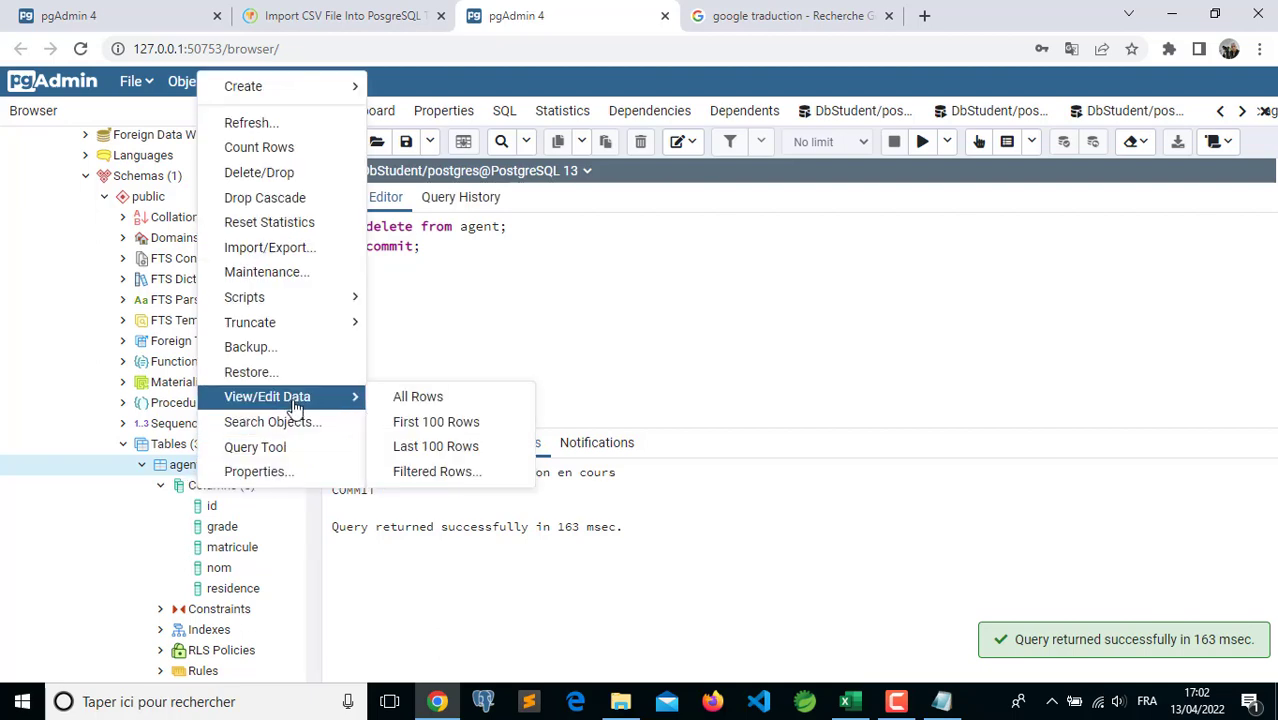
pyautogui.click(405, 397)
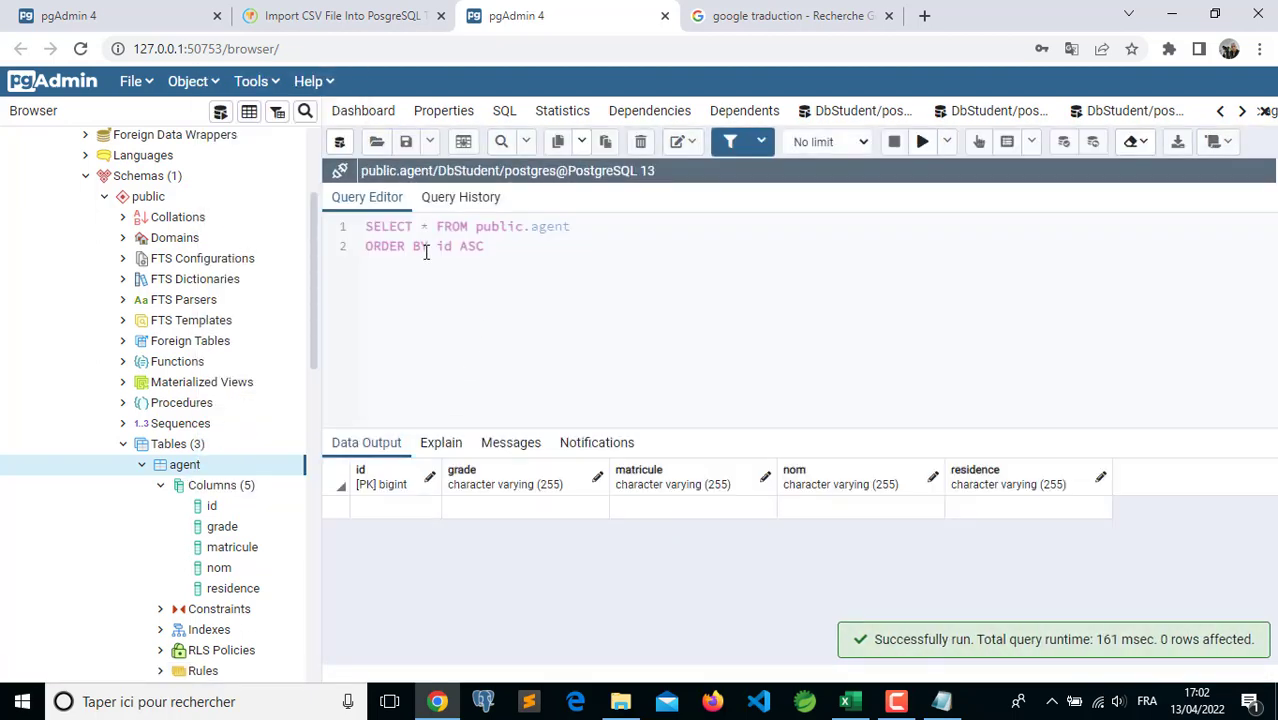
# Paste the copied three-line COPY query for e:\agent1.csv into a new Query Tool and execute it.
pyautogui.click(221, 112)
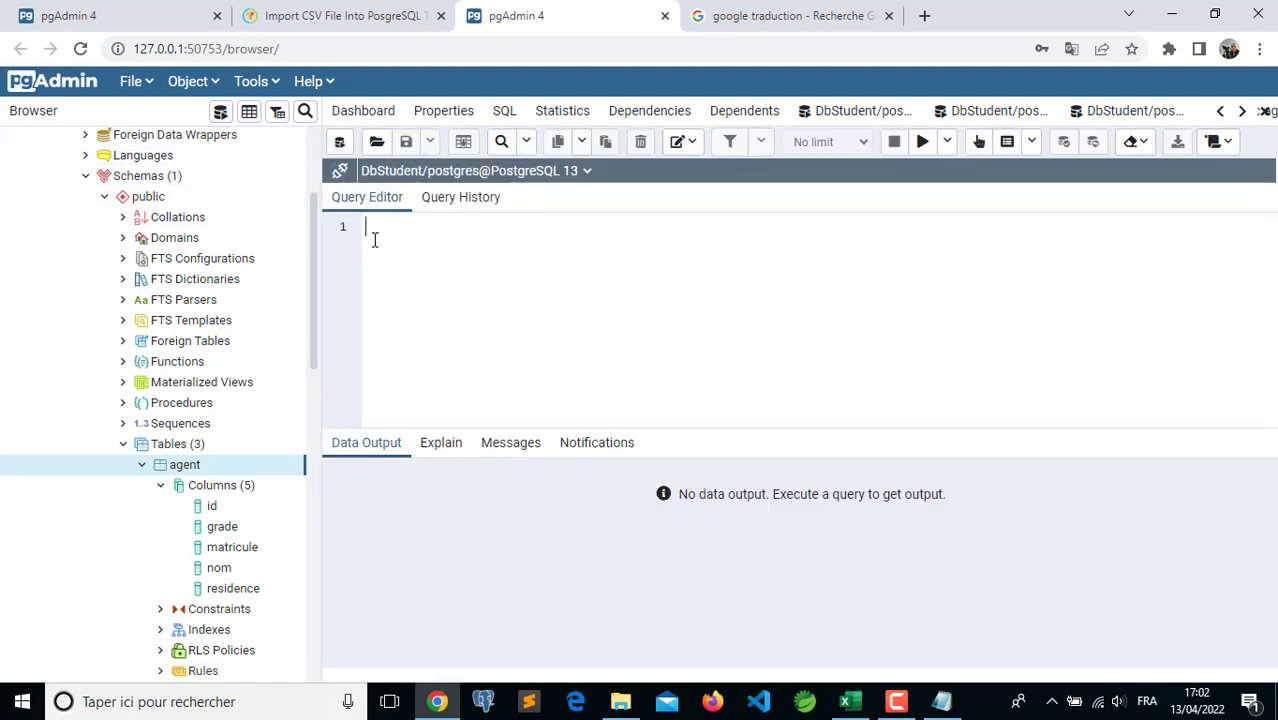
pyautogui.hotkey('ctrl', 'v')
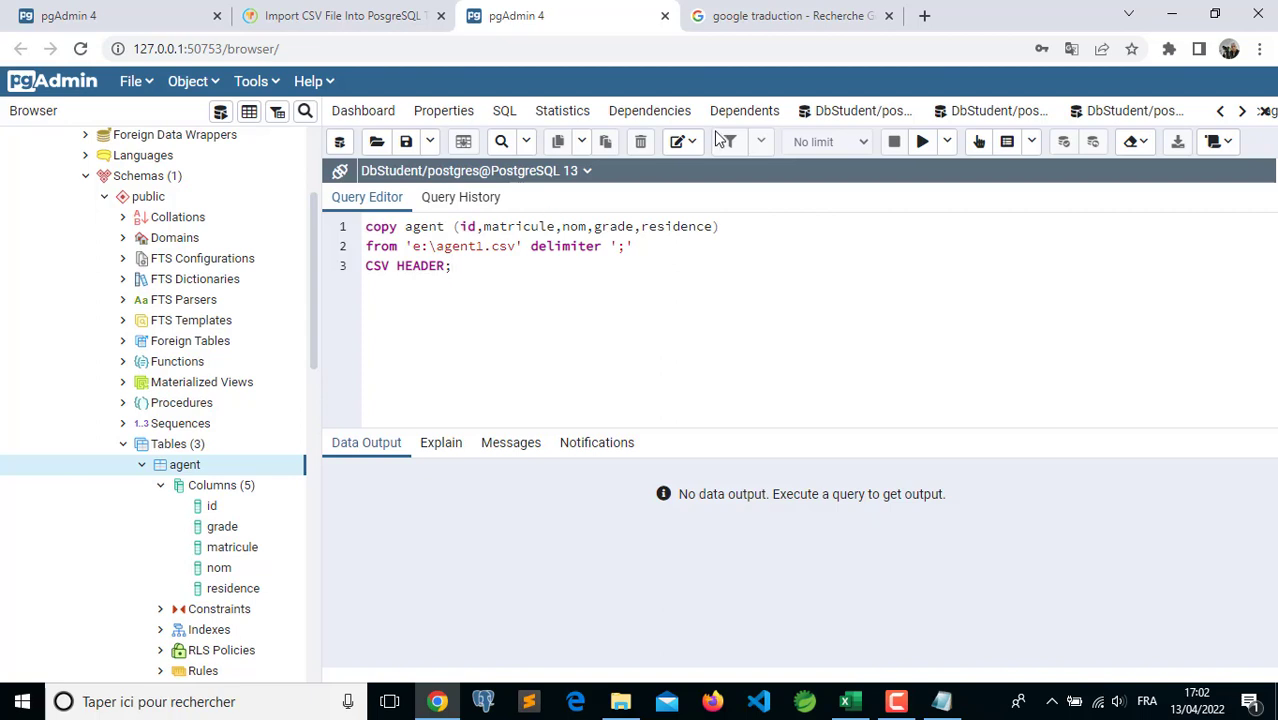
pyautogui.click(925, 151)
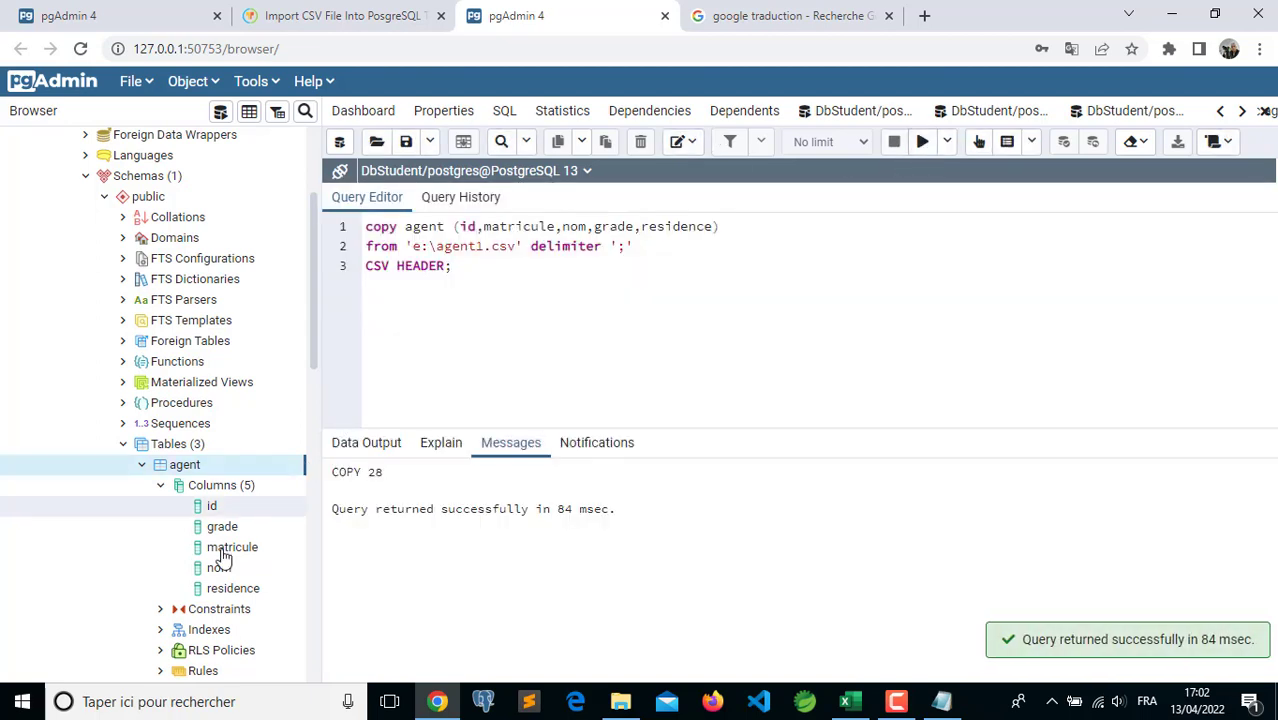
# Display all rows of the agent table to check the records imported by the COPY query.
pyautogui.rightClick(195, 472)
pyautogui.moveTo(300, 394)
pyautogui.click(414, 398)
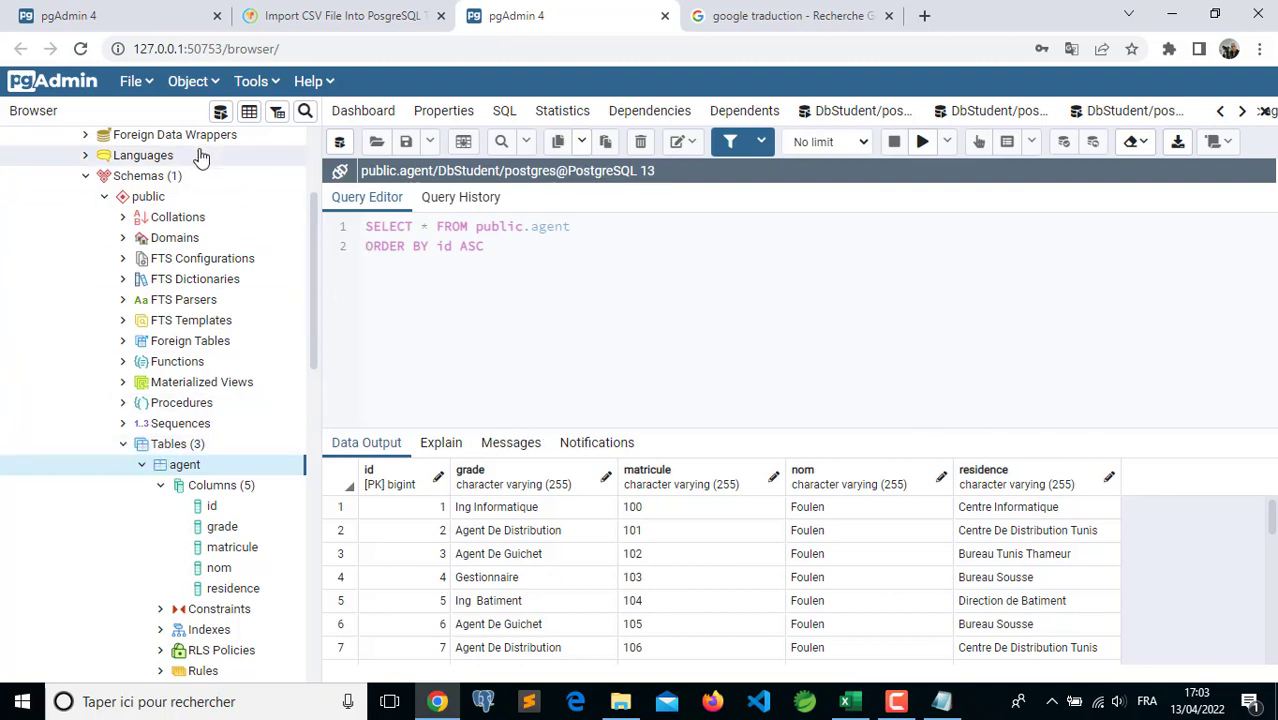
# In a new Query Tool, write "delete from agent;" and "commit;" and execute them to empty the agent table again.
pyautogui.click(220, 111)
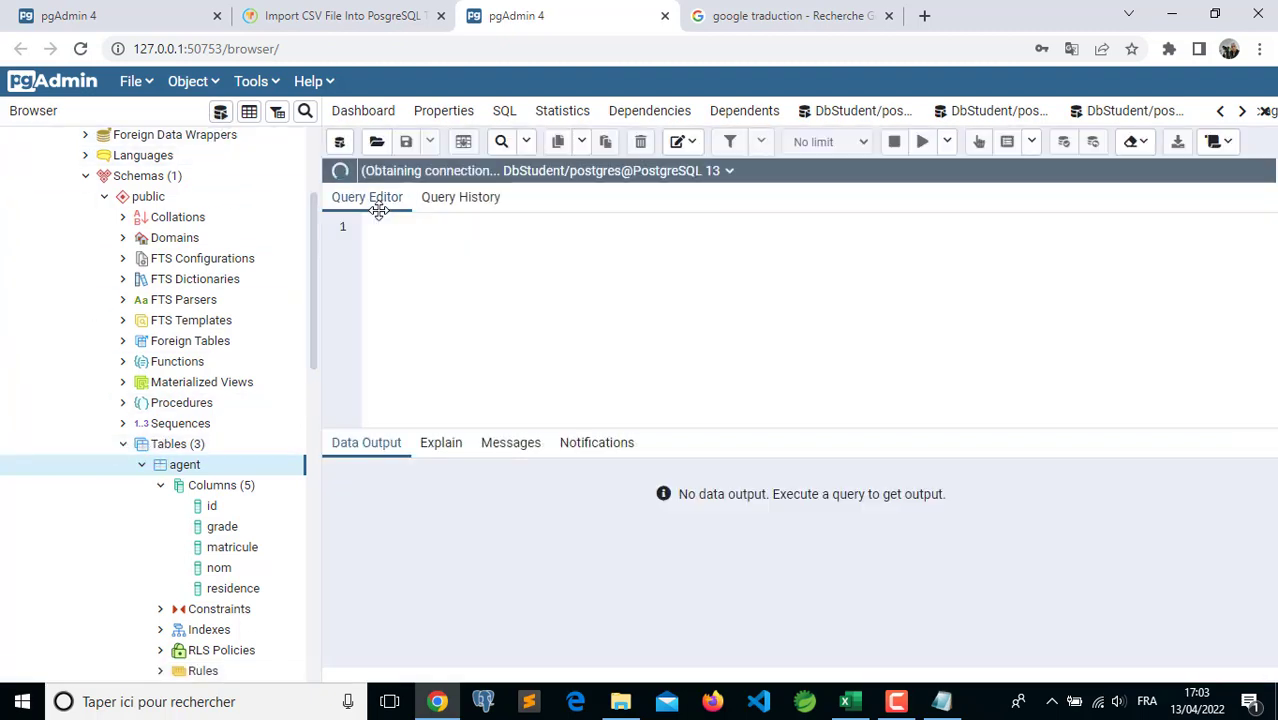
pyautogui.write('del')
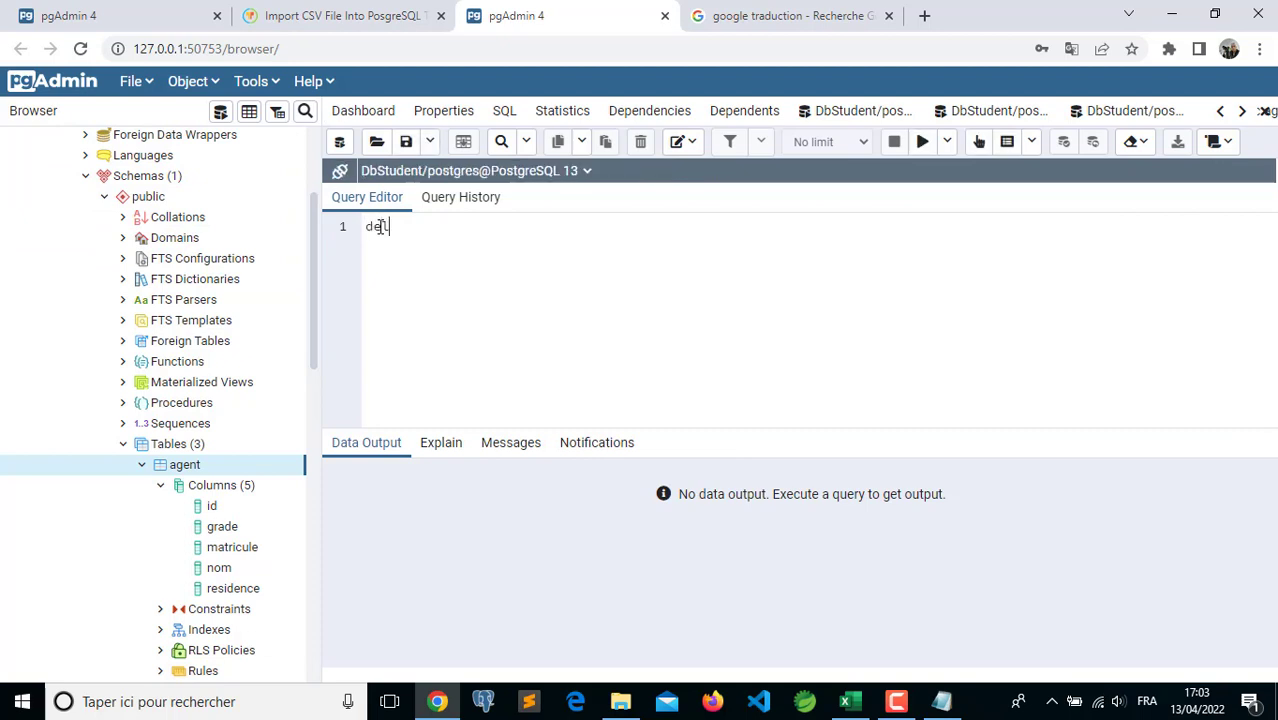
pyautogui.write('ete from agent')
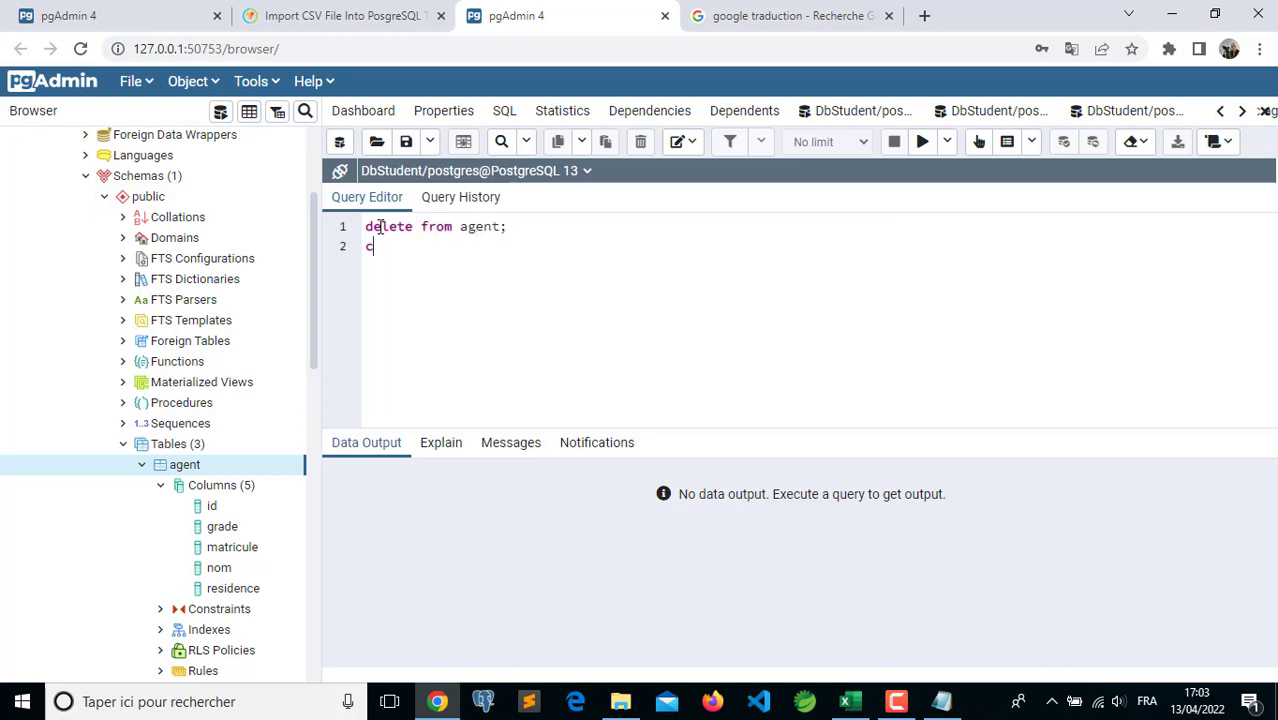
pyautogui.write('t;')
pyautogui.click(920, 143)
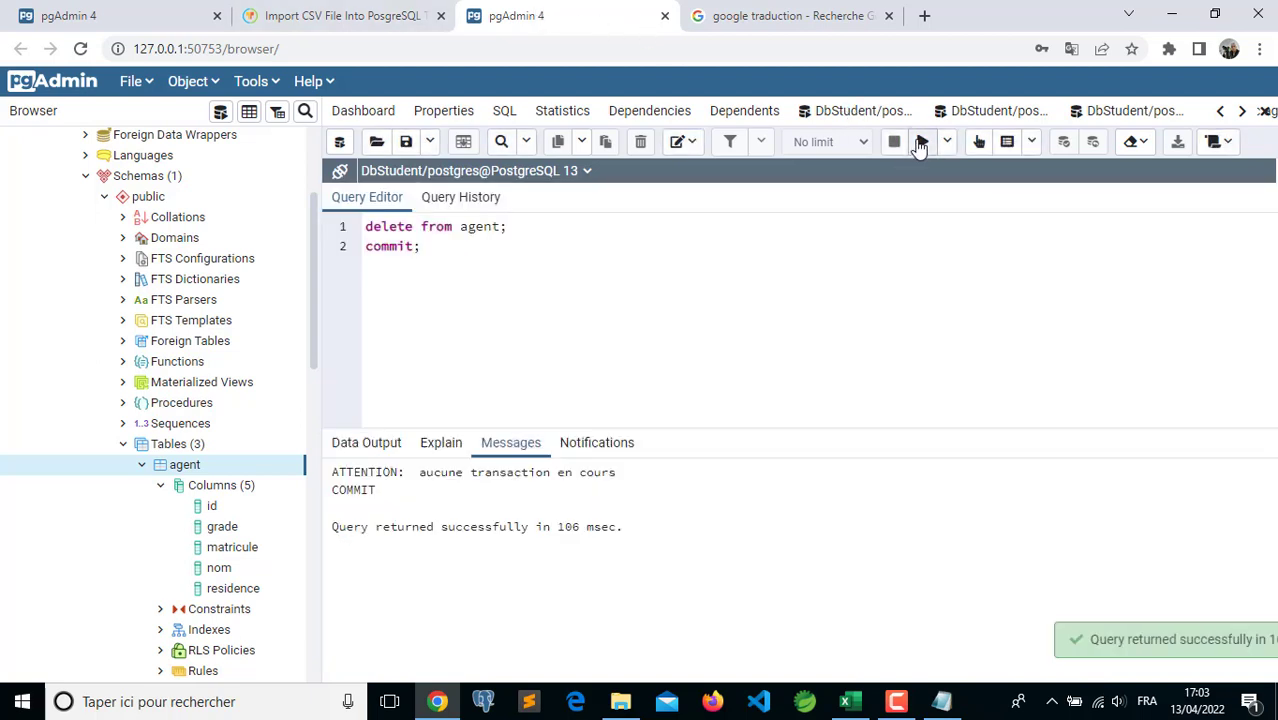
# Display all rows of the agent table to verify that it has been emptied.
pyautogui.rightClick(204, 468)
pyautogui.moveTo(297, 402)
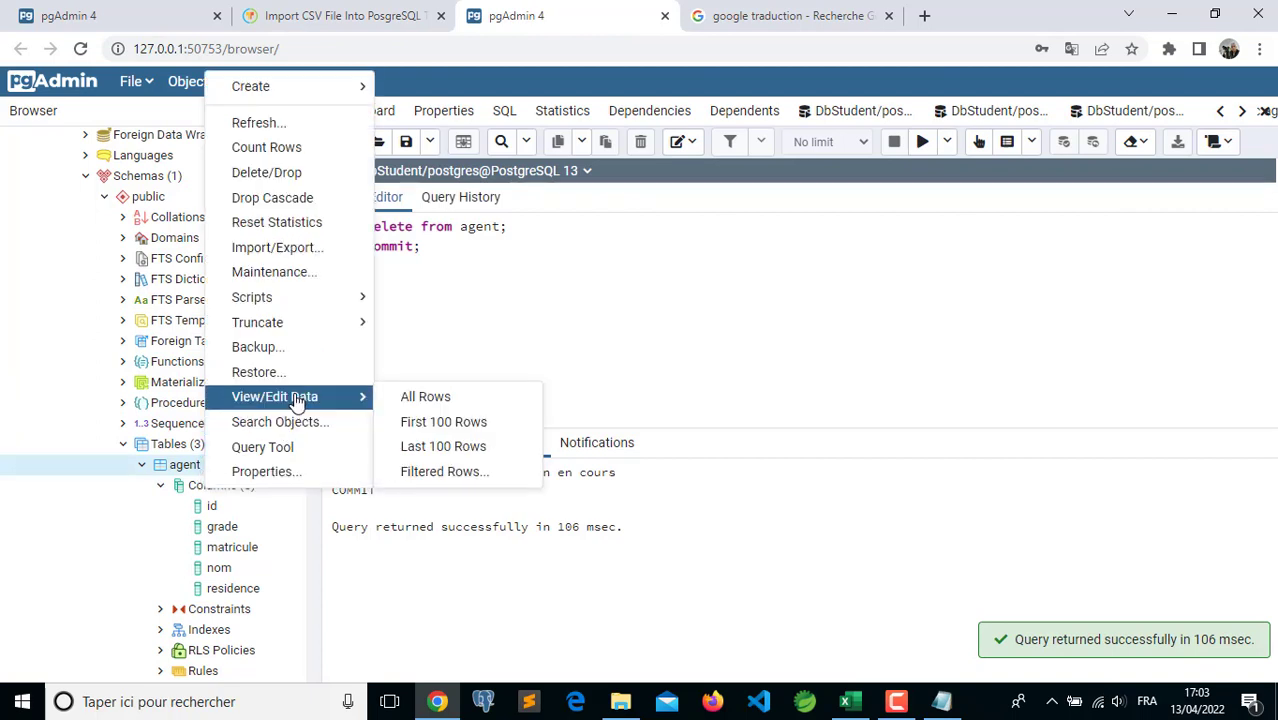
pyautogui.click(418, 398)
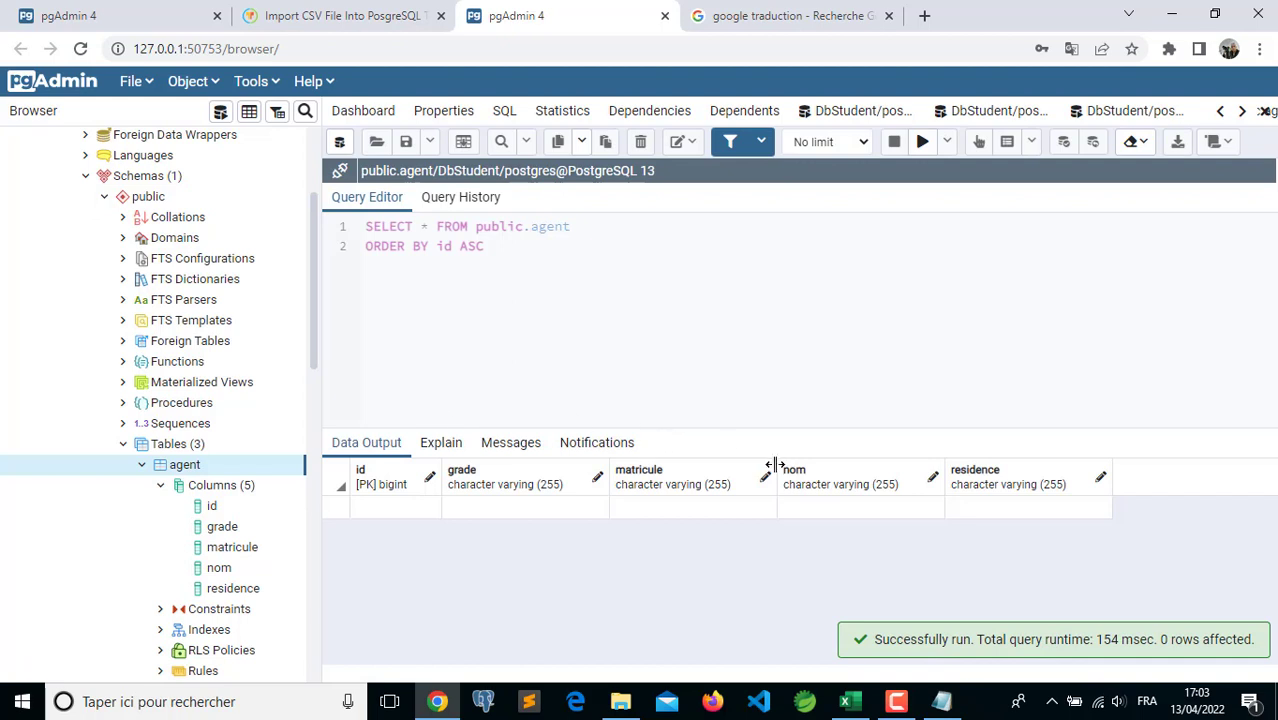
pyautogui.click(905, 704)
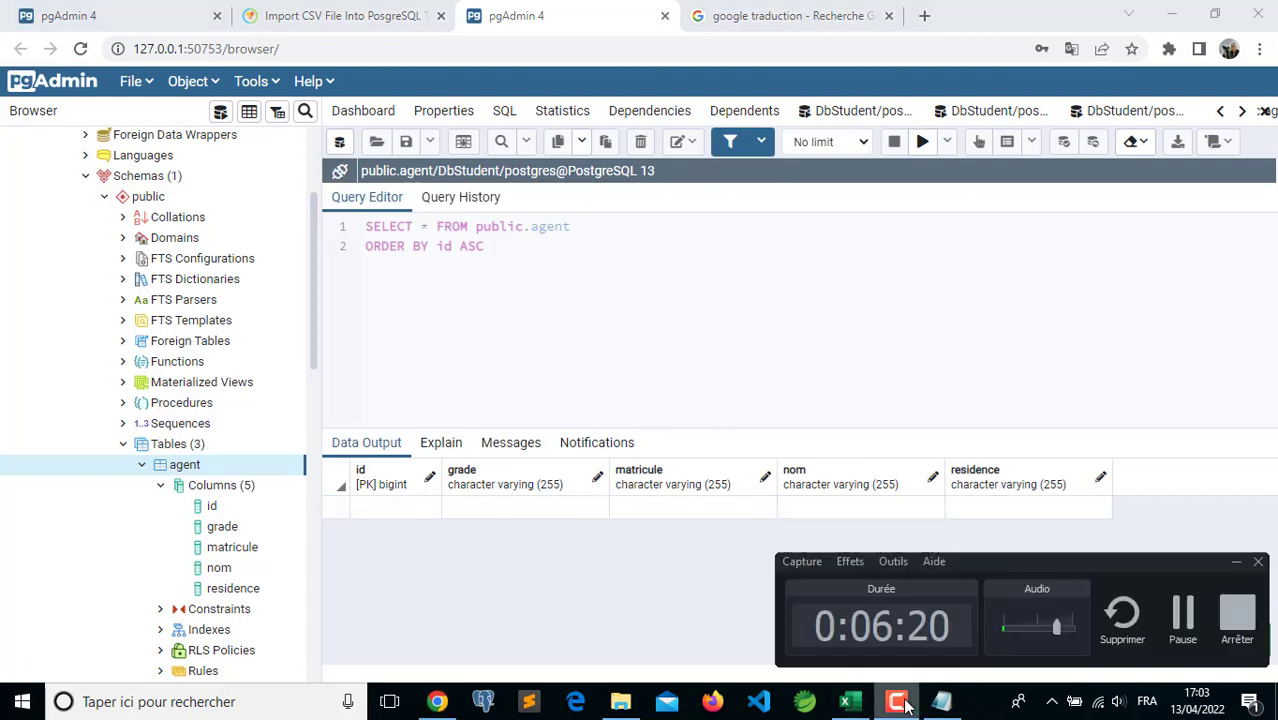
pyautogui.click(1239, 563)
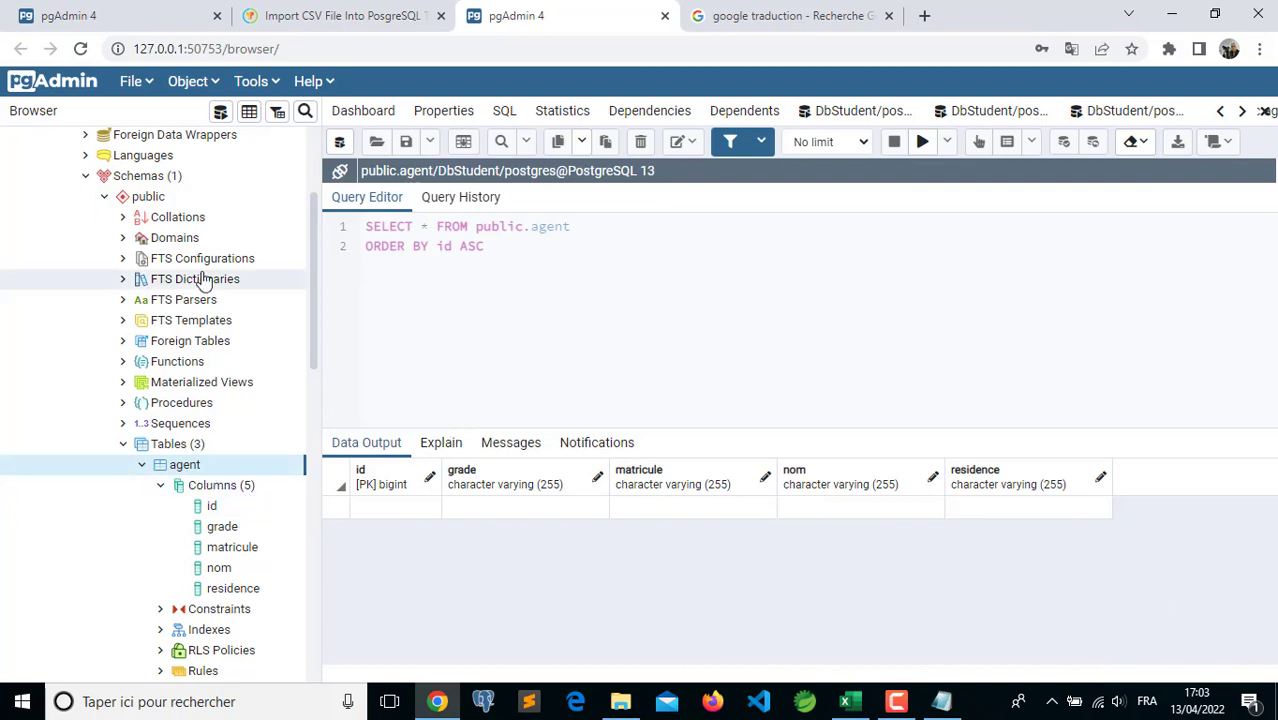
# Start an Import/Export job on the agent table, set it to Import, and select E:\agent1.csv as the source file.
pyautogui.rightClick(191, 470)
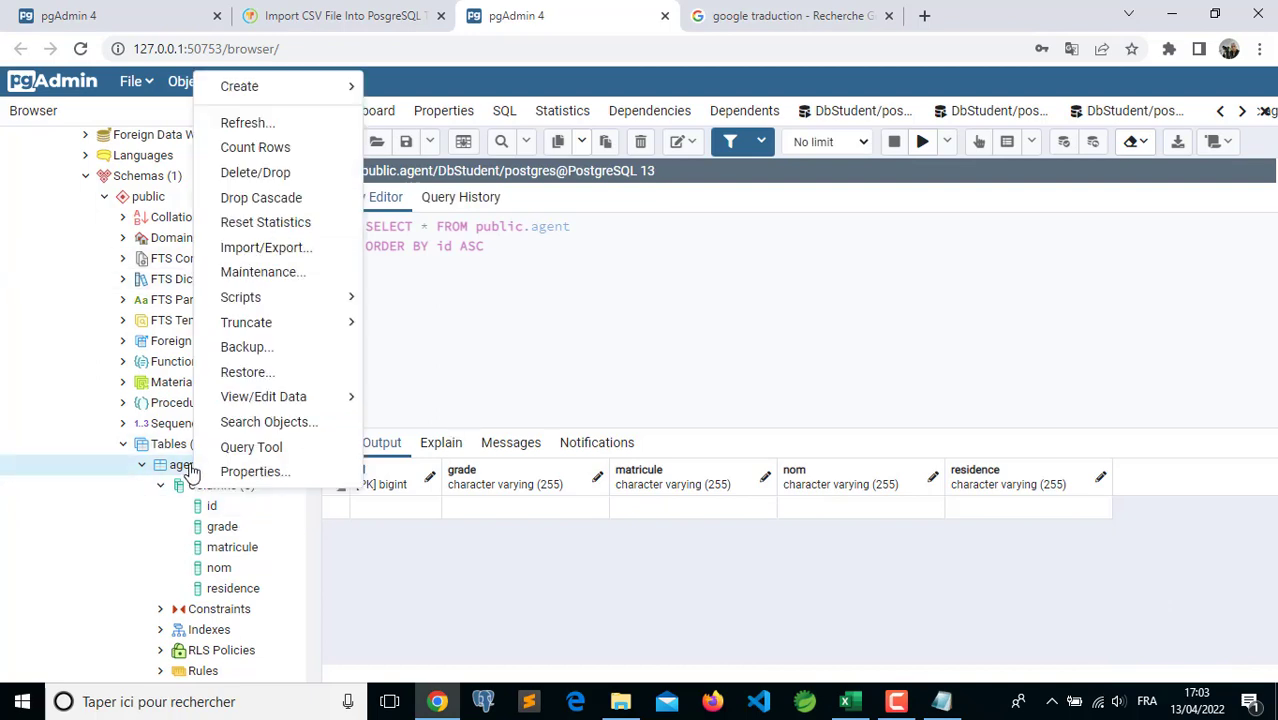
pyautogui.click(291, 252)
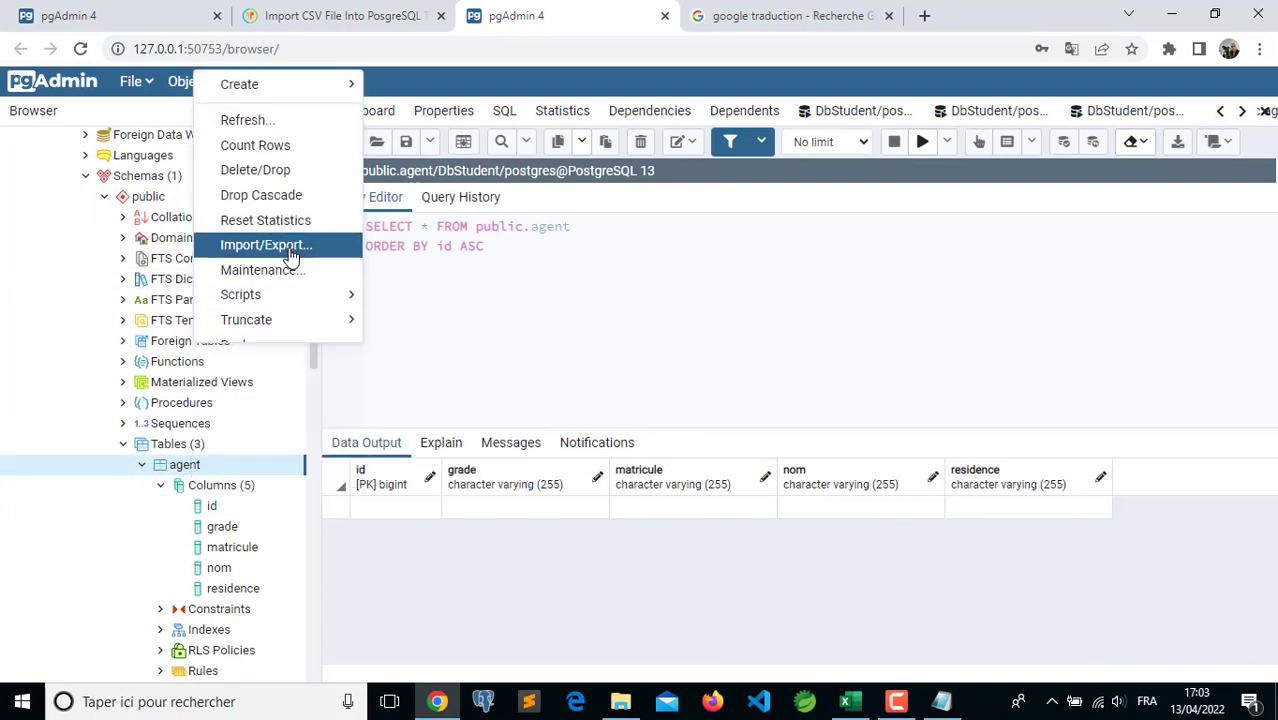
pyautogui.click(476, 216)
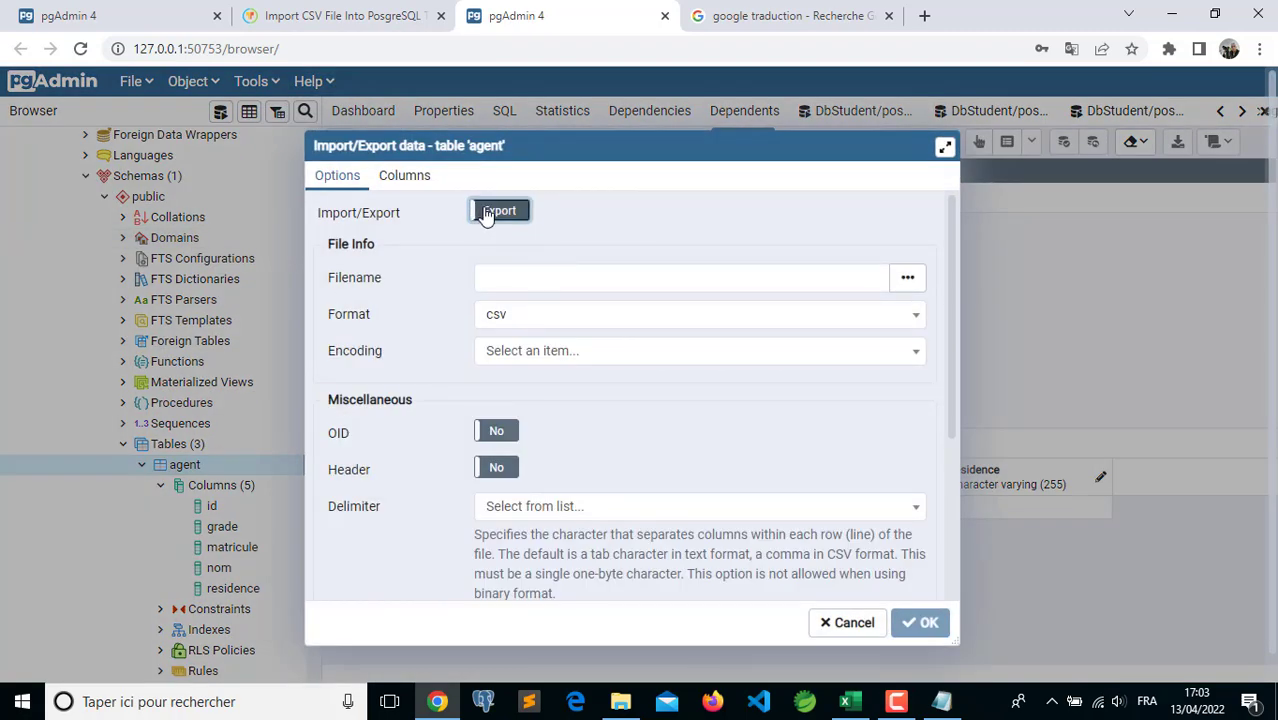
pyautogui.click(907, 277)
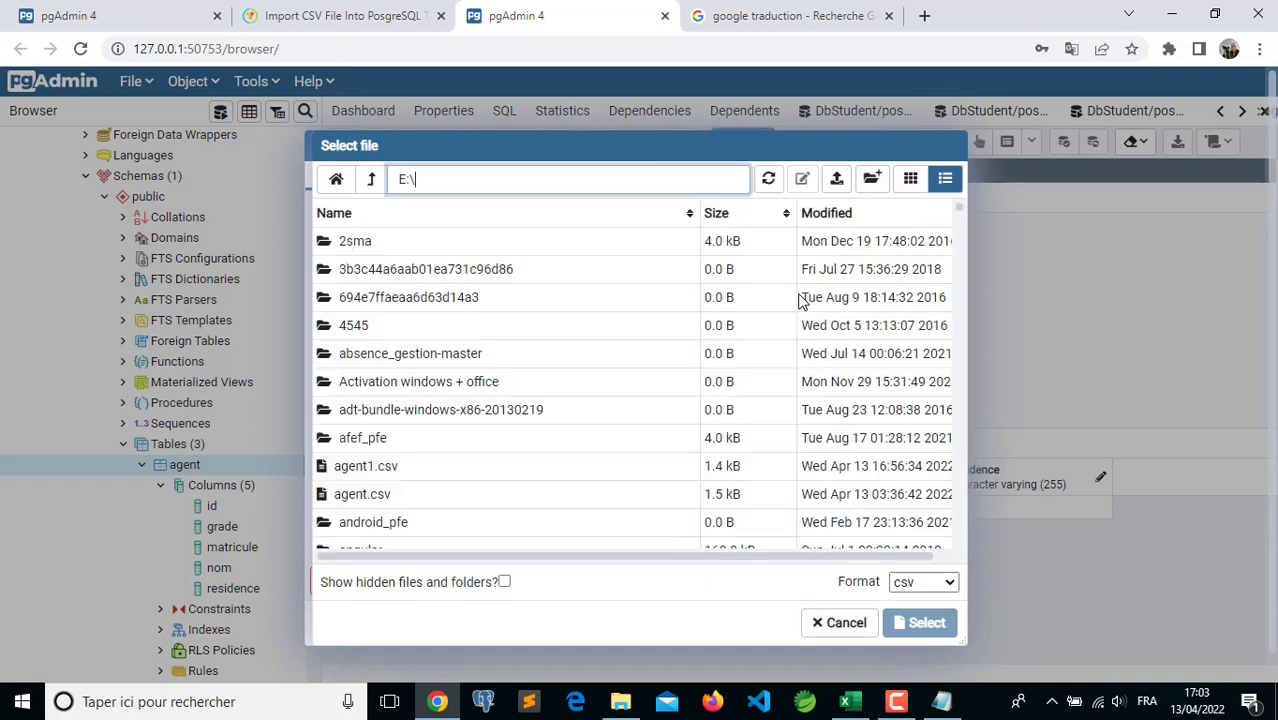
pyautogui.click(491, 411)
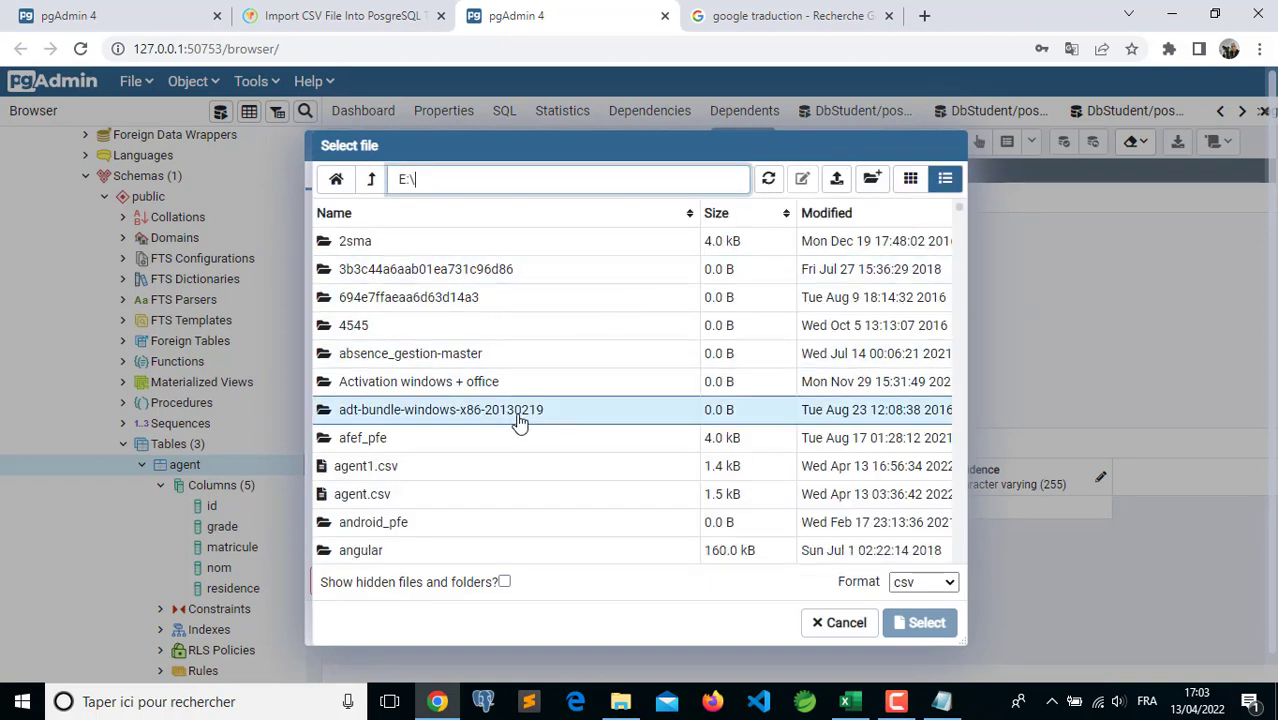
pyautogui.click(378, 475)
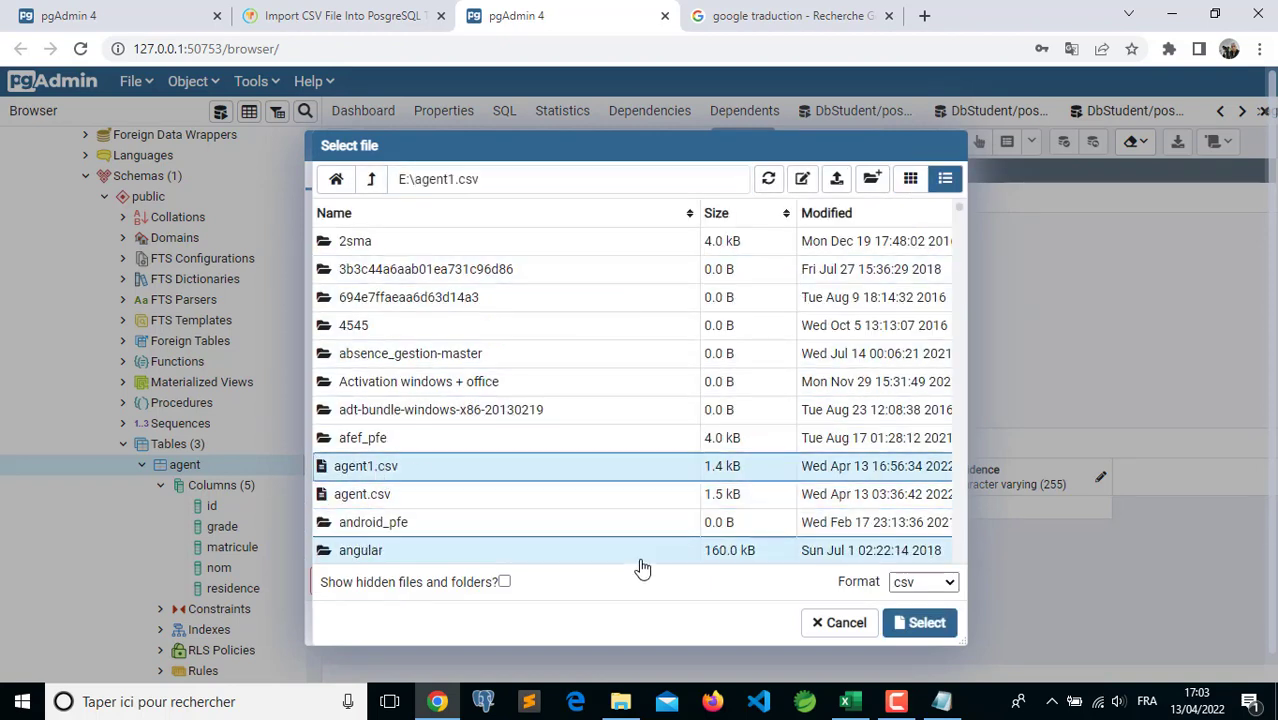
pyautogui.click(911, 632)
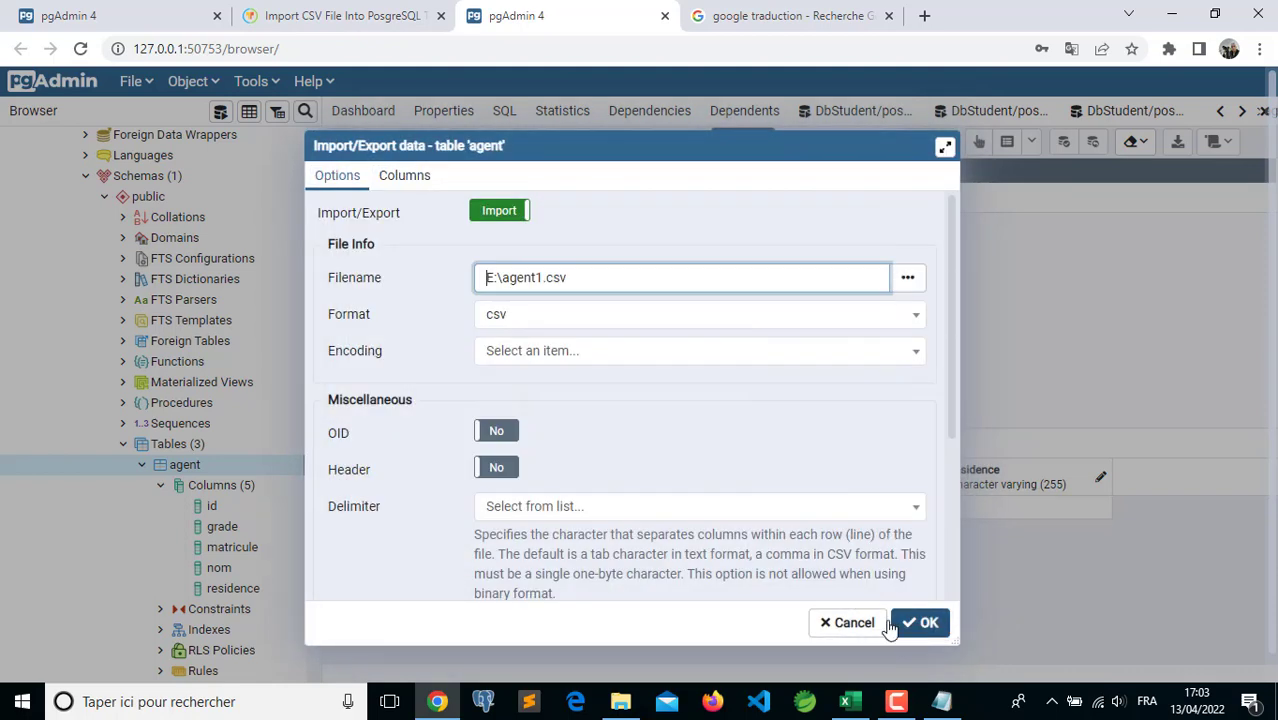
# Enable the Header option and set the delimiter to ";" for the agent table import.
pyautogui.click(496, 467)
pyautogui.scroll(-3, 622, 405)
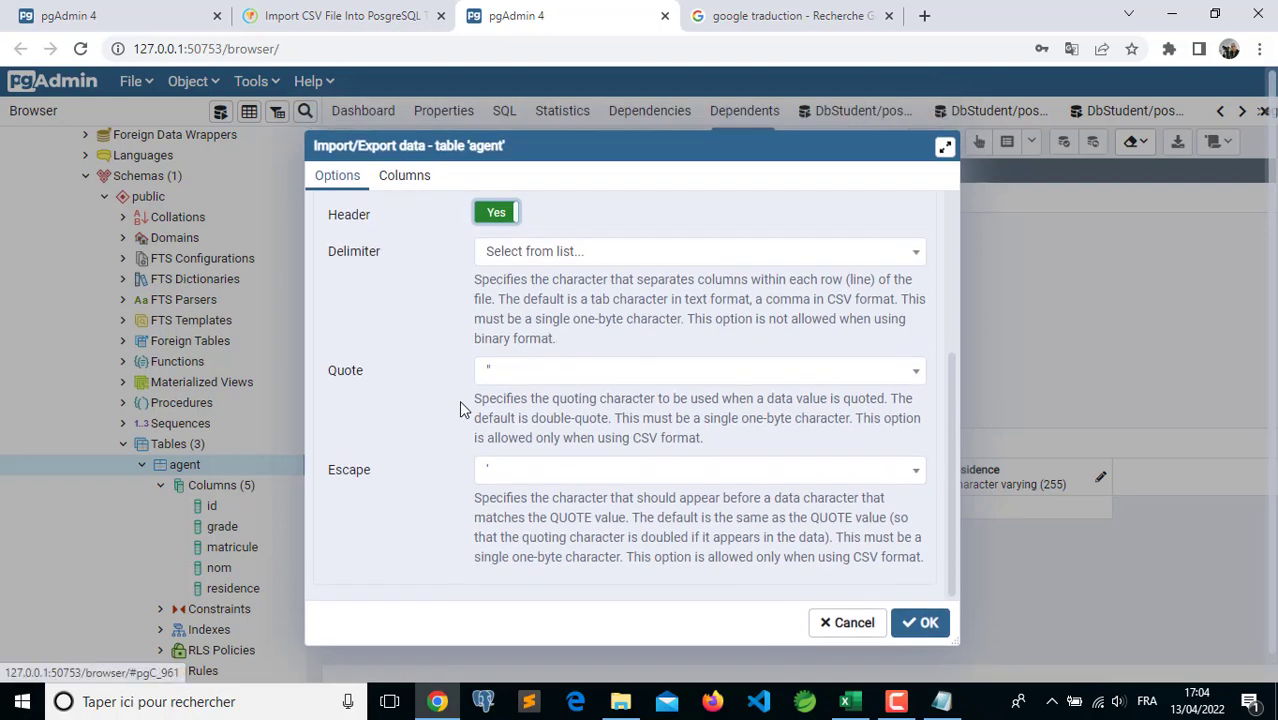
pyautogui.scroll(3, 459, 400)
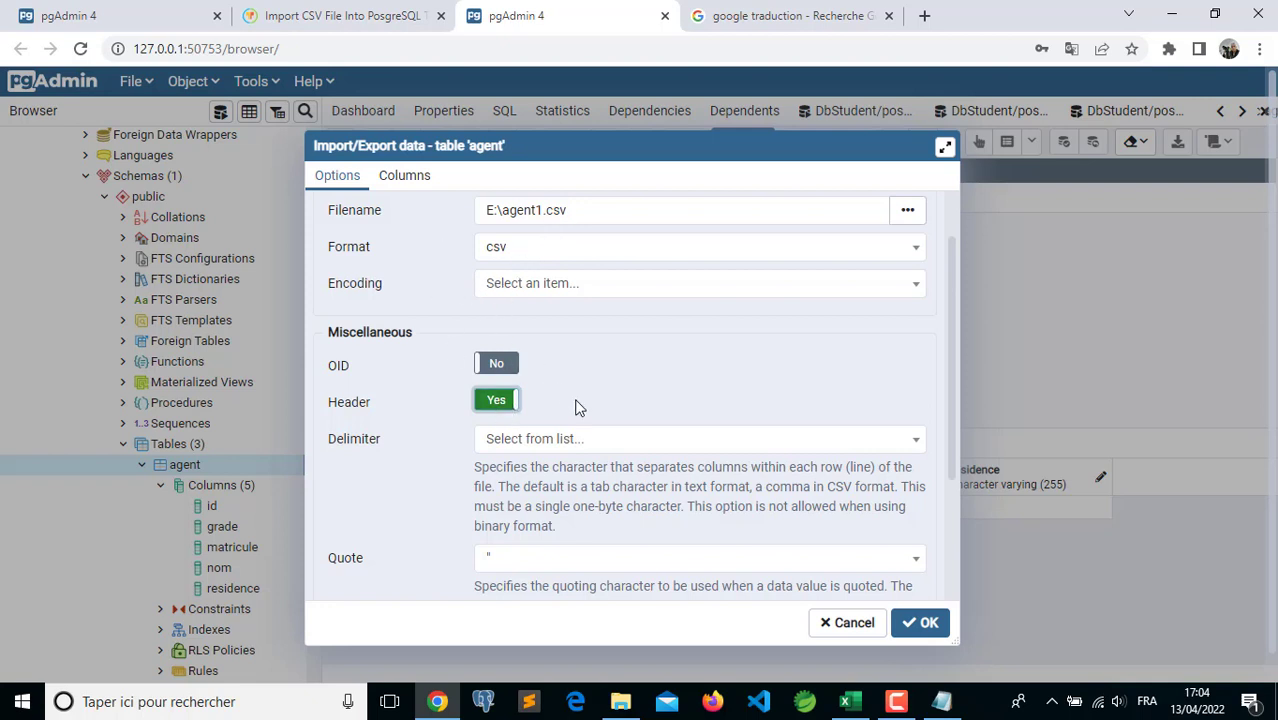
pyautogui.click(554, 443)
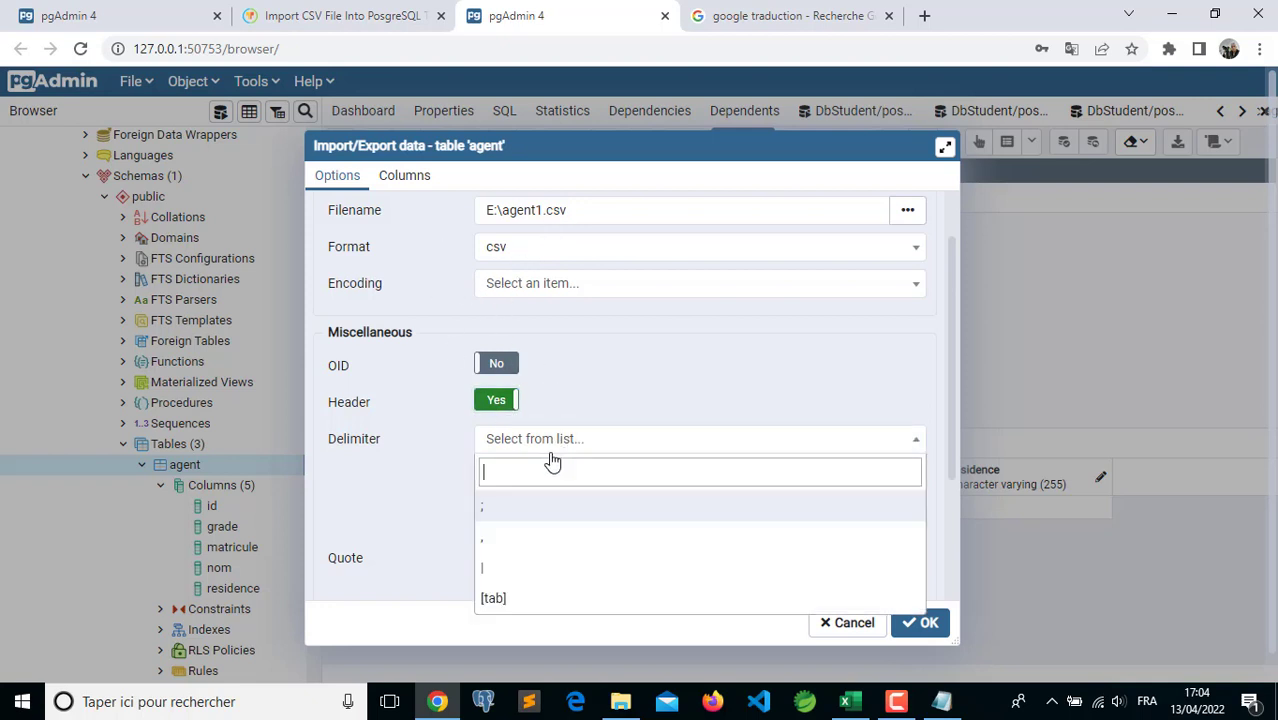
pyautogui.click(488, 516)
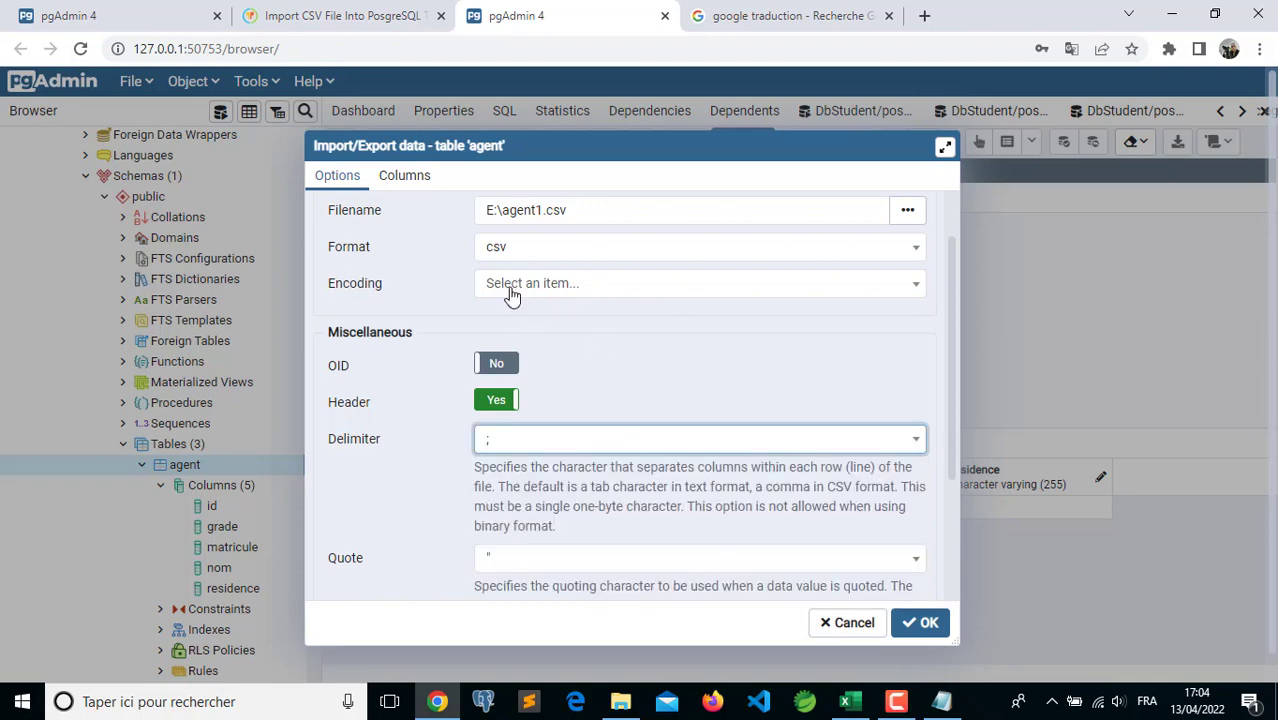
# Remove id, grade, matricule, nom and residence from the columns to import so the list is empty.
pyautogui.click(412, 178)
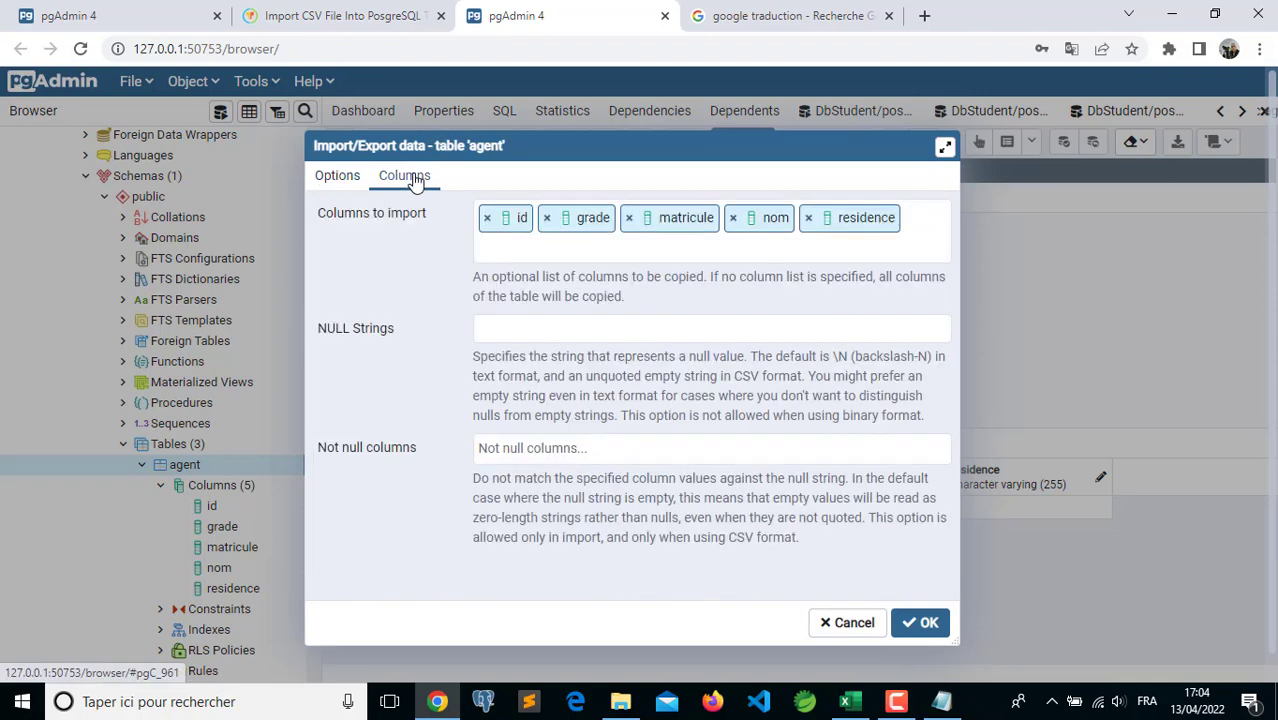
pyautogui.click(504, 223)
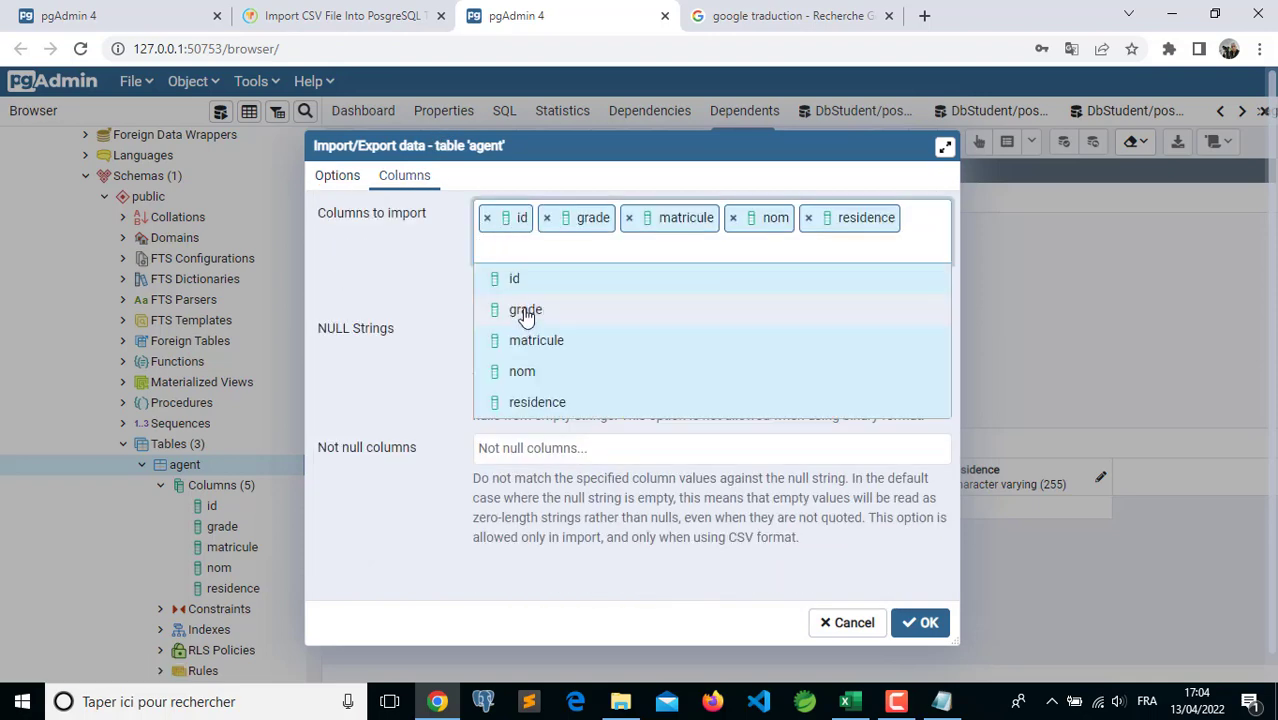
pyautogui.click(514, 282)
pyautogui.click(519, 226)
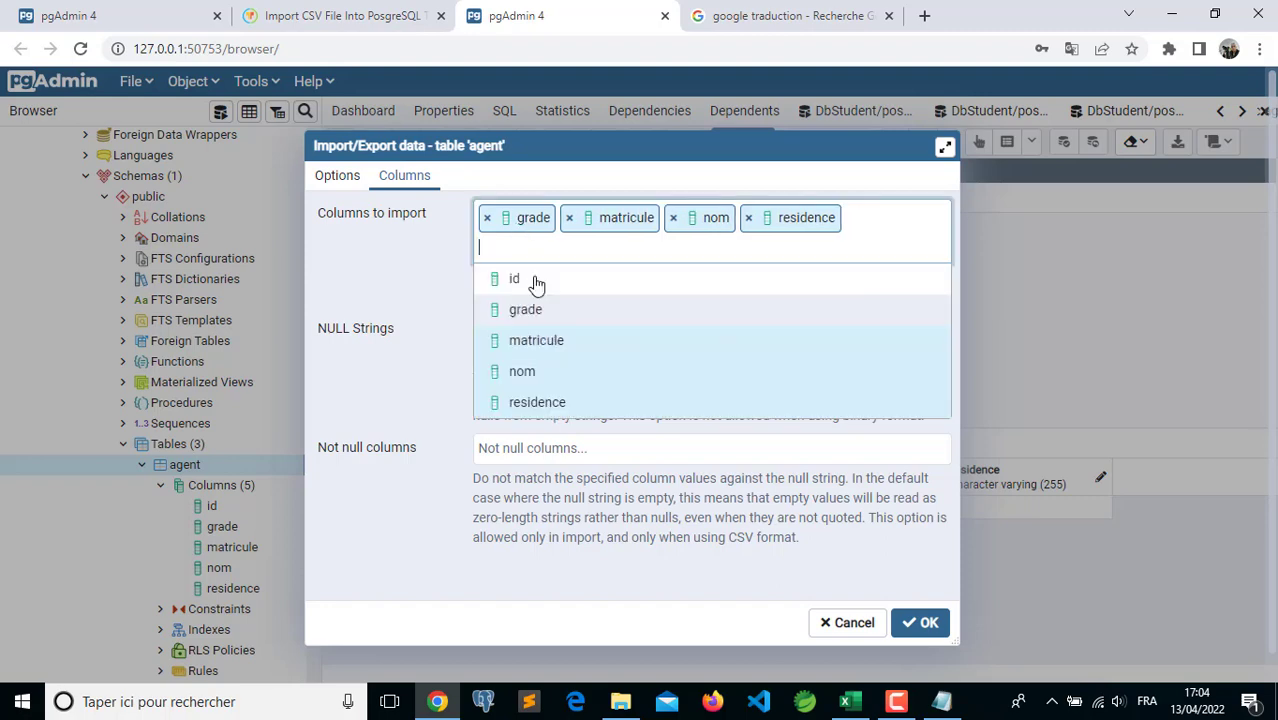
pyautogui.click(533, 318)
pyautogui.click(543, 226)
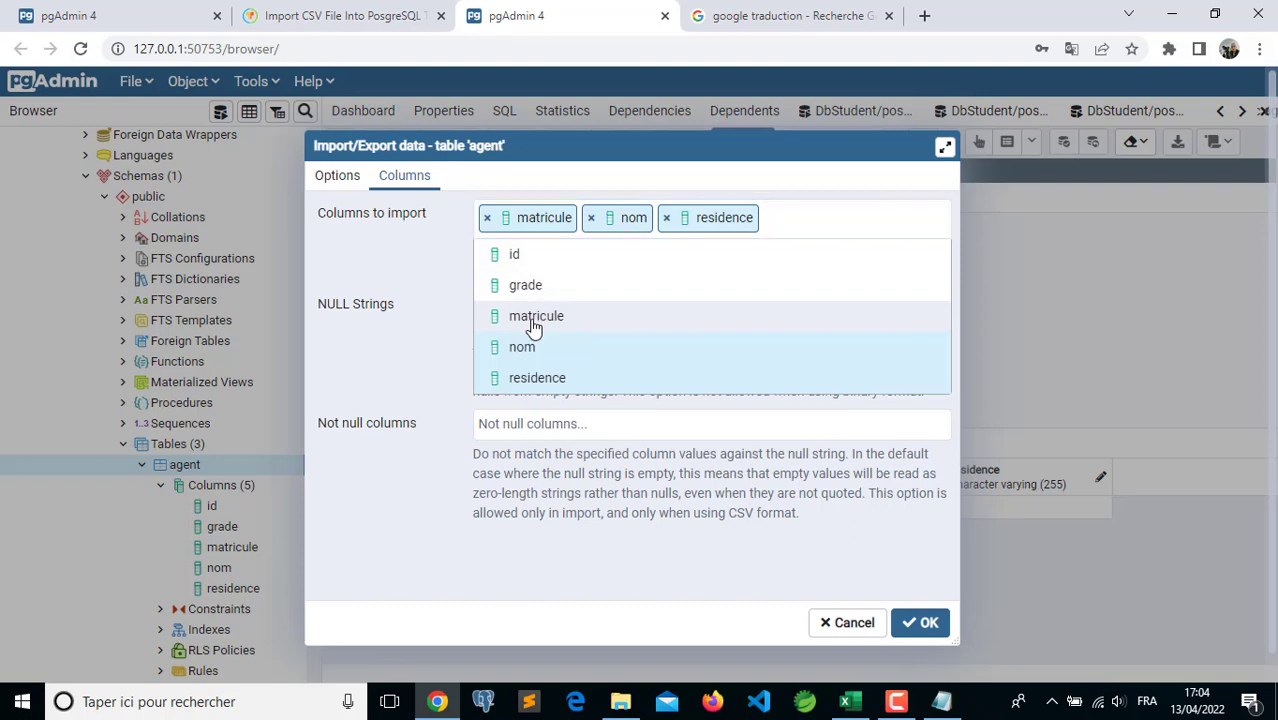
pyautogui.click(535, 315)
pyautogui.click(525, 229)
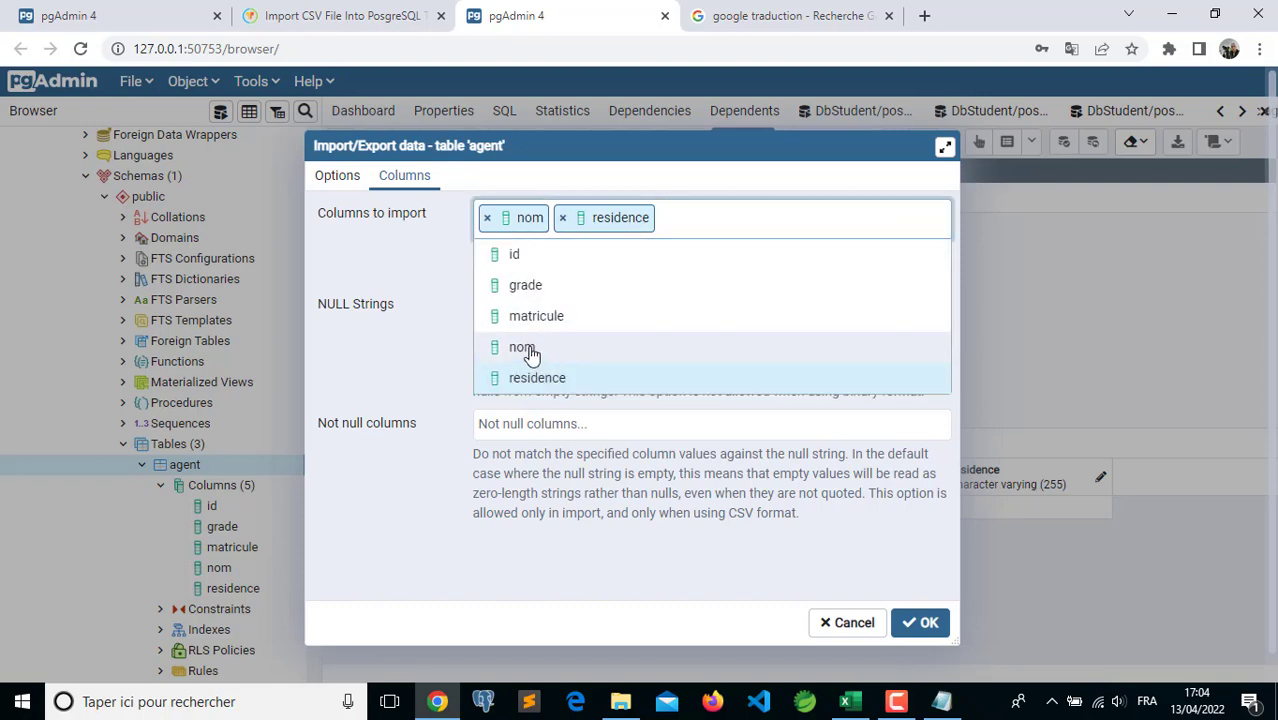
pyautogui.click(532, 347)
pyautogui.click(549, 224)
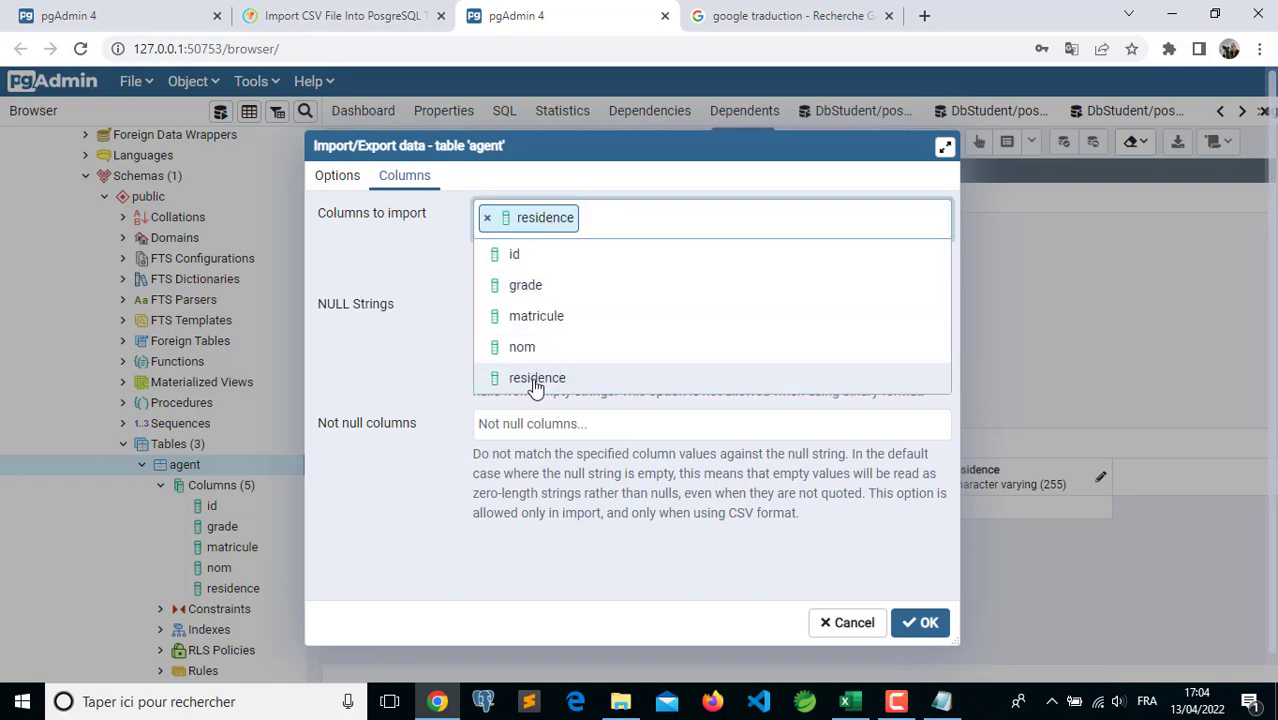
pyautogui.click(535, 376)
# Add id and matricule, in that order, to the columns to import, and consult the header line of the agent1 text file.
pyautogui.click(496, 213)
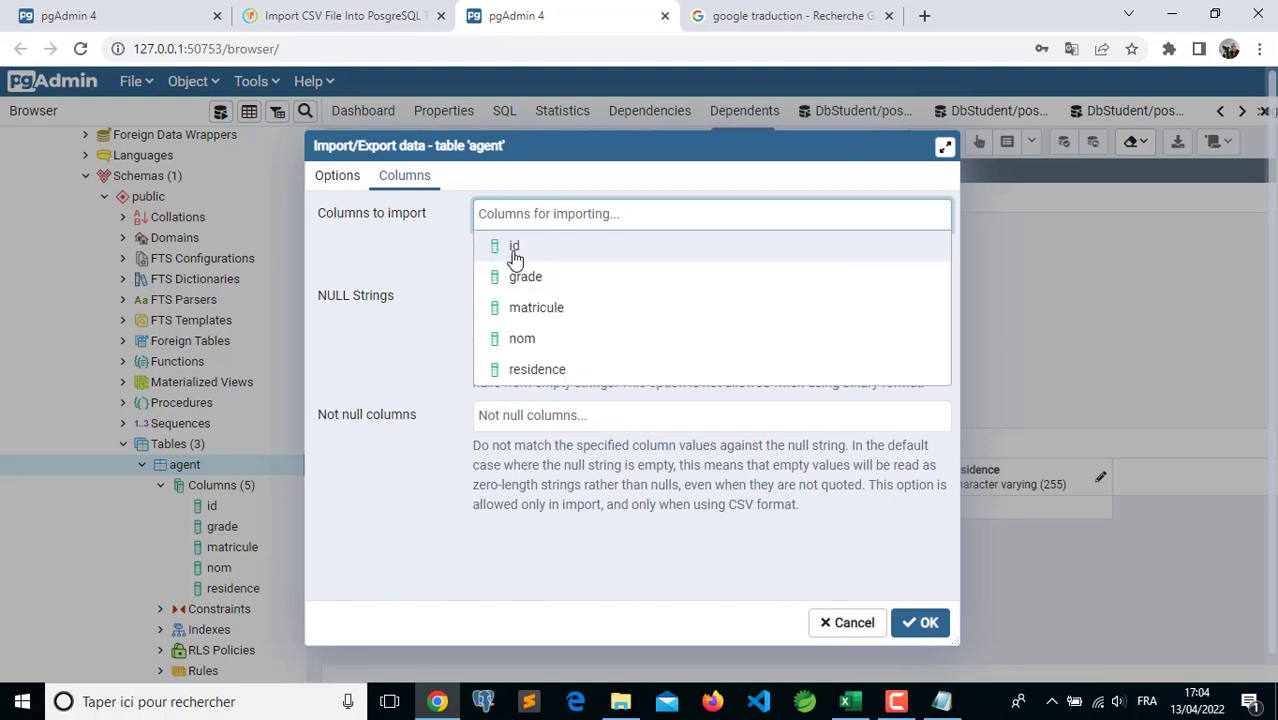
pyautogui.click(513, 246)
pyautogui.click(542, 216)
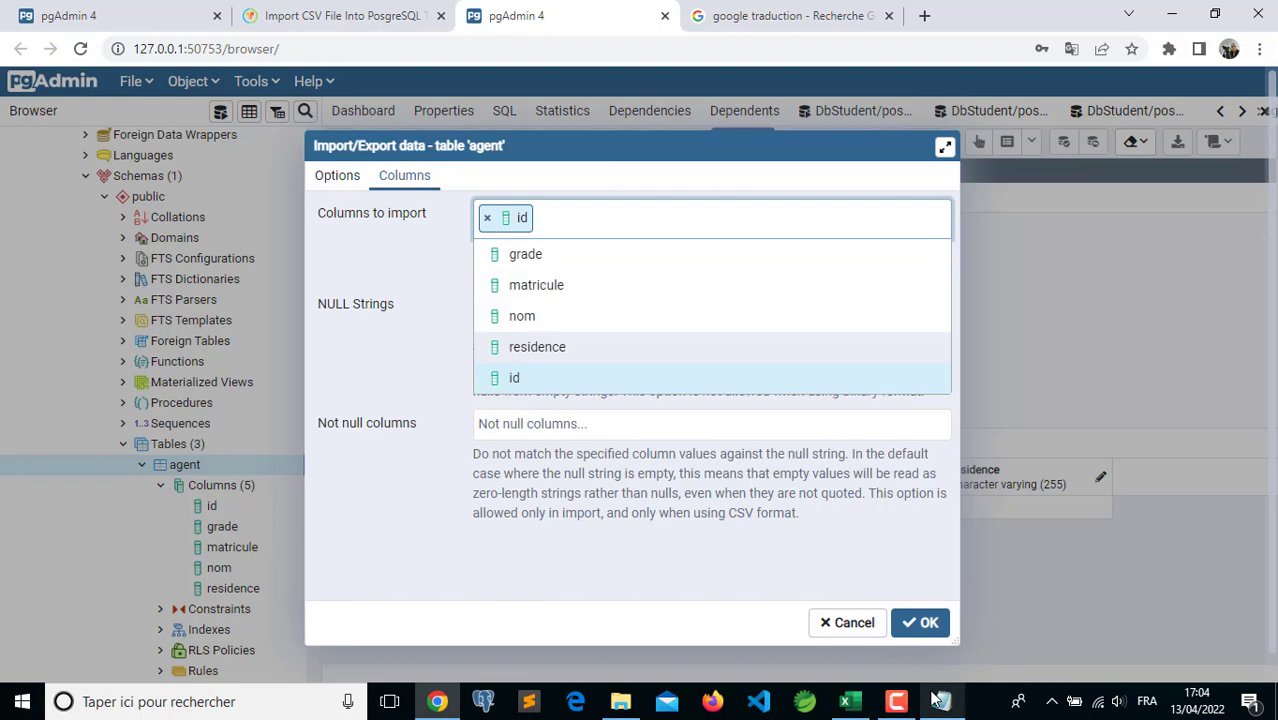
pyautogui.click(546, 290)
pyautogui.click(943, 703)
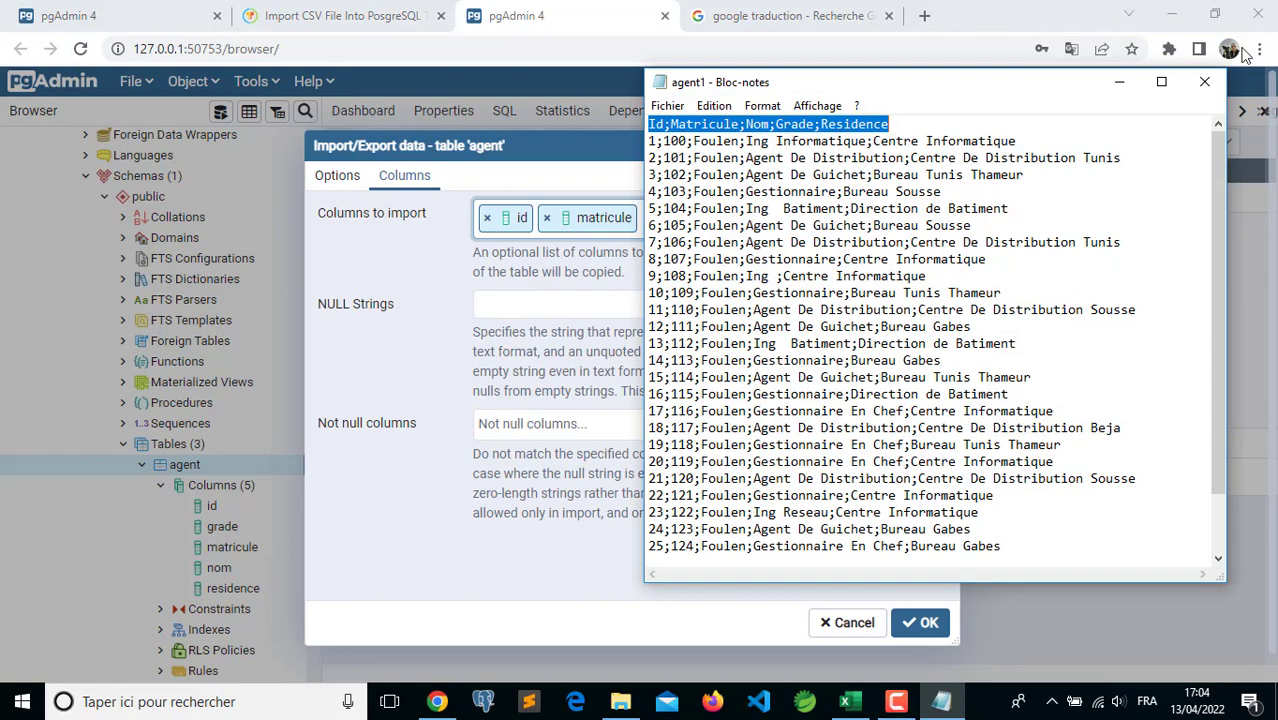
pyautogui.click(1119, 81)
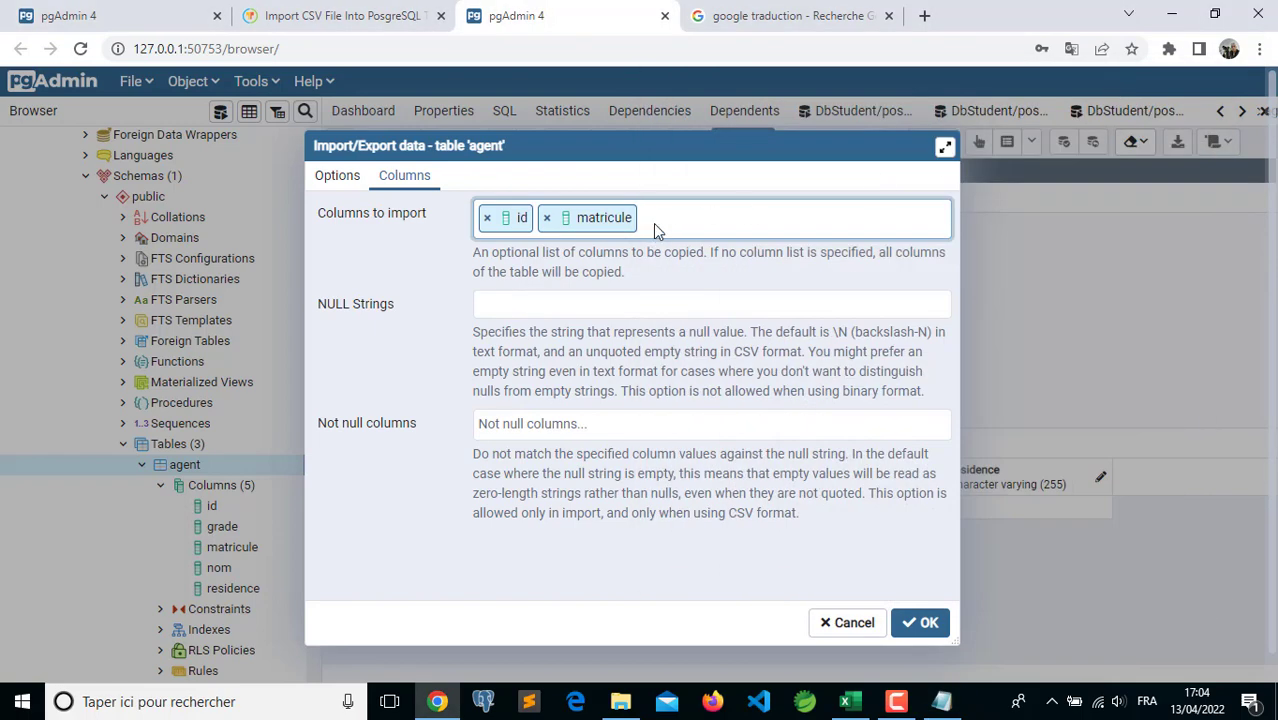
# Add nom, grade and residence, in that order, after matricule in the columns to import.
pyautogui.click(648, 212)
pyautogui.click(531, 292)
pyautogui.click(728, 216)
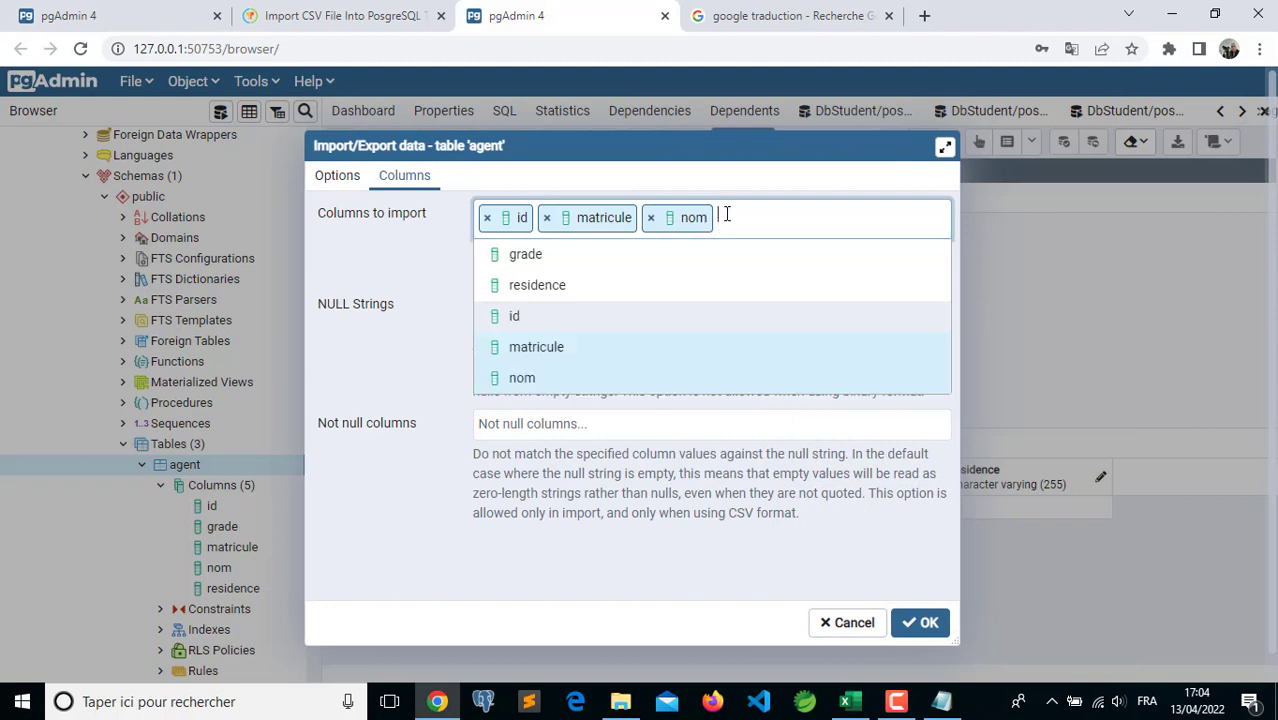
pyautogui.click(532, 258)
pyautogui.click(830, 230)
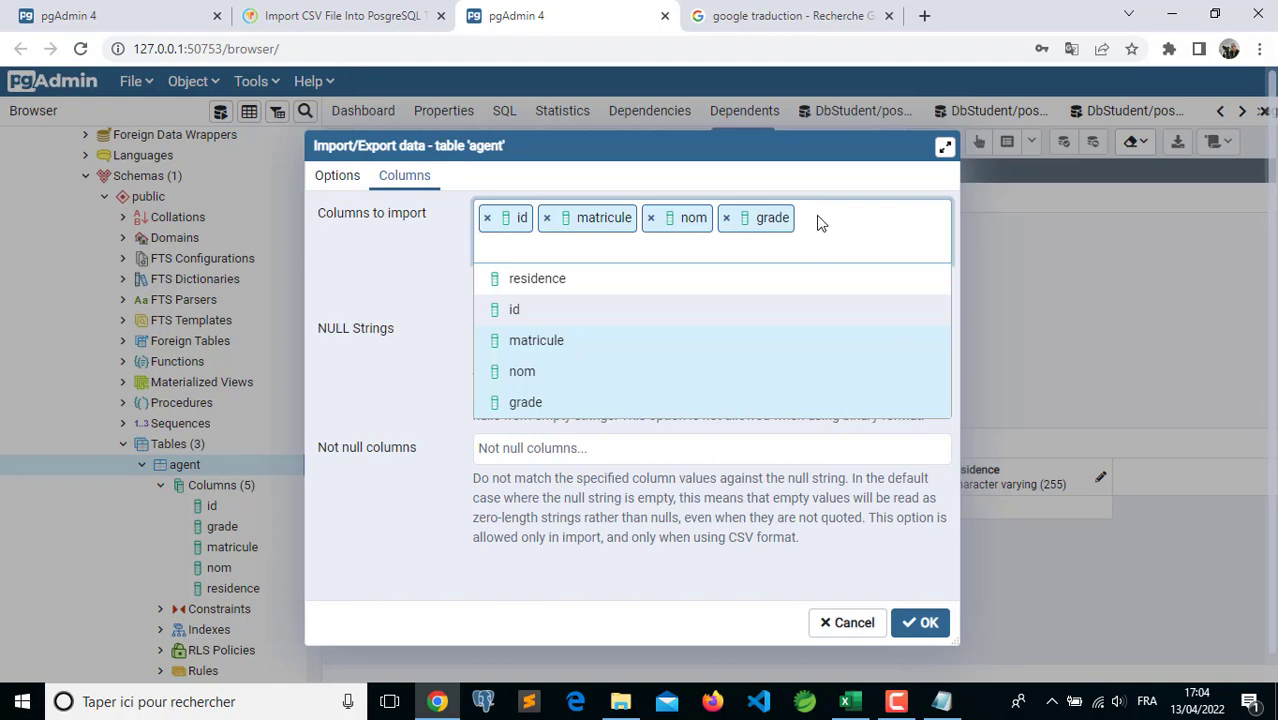
pyautogui.click(818, 222)
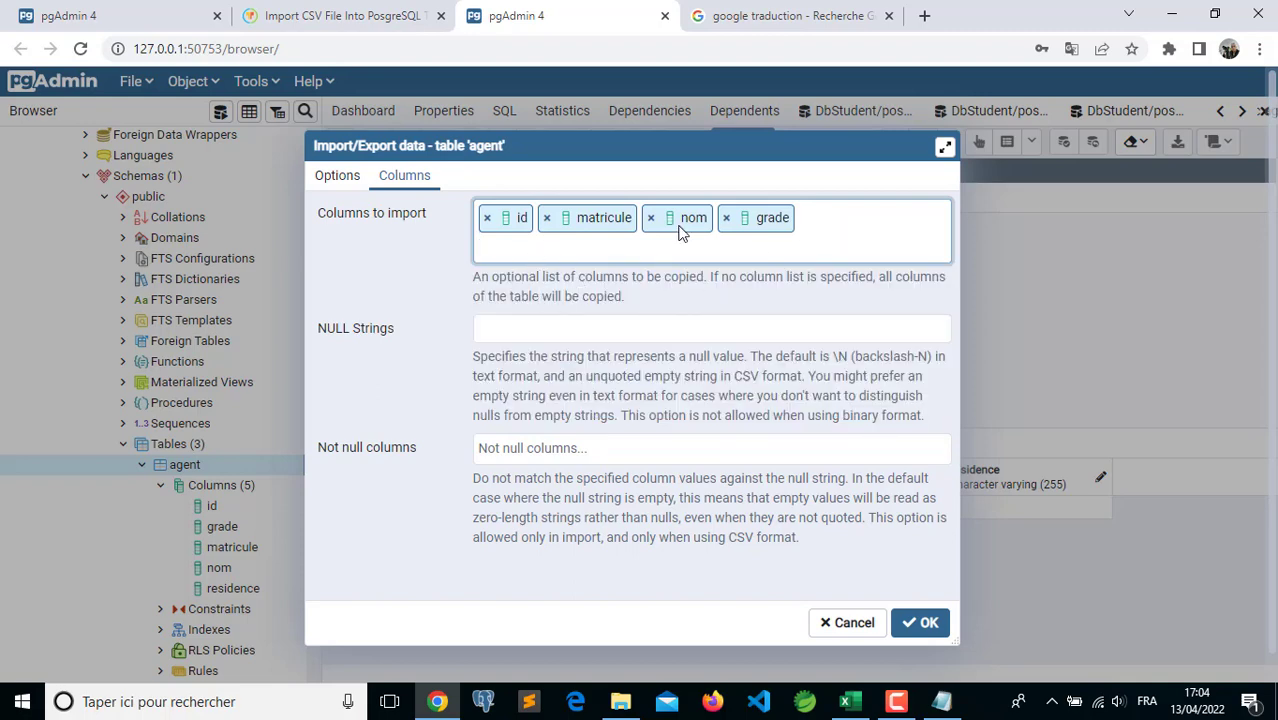
pyautogui.click(813, 228)
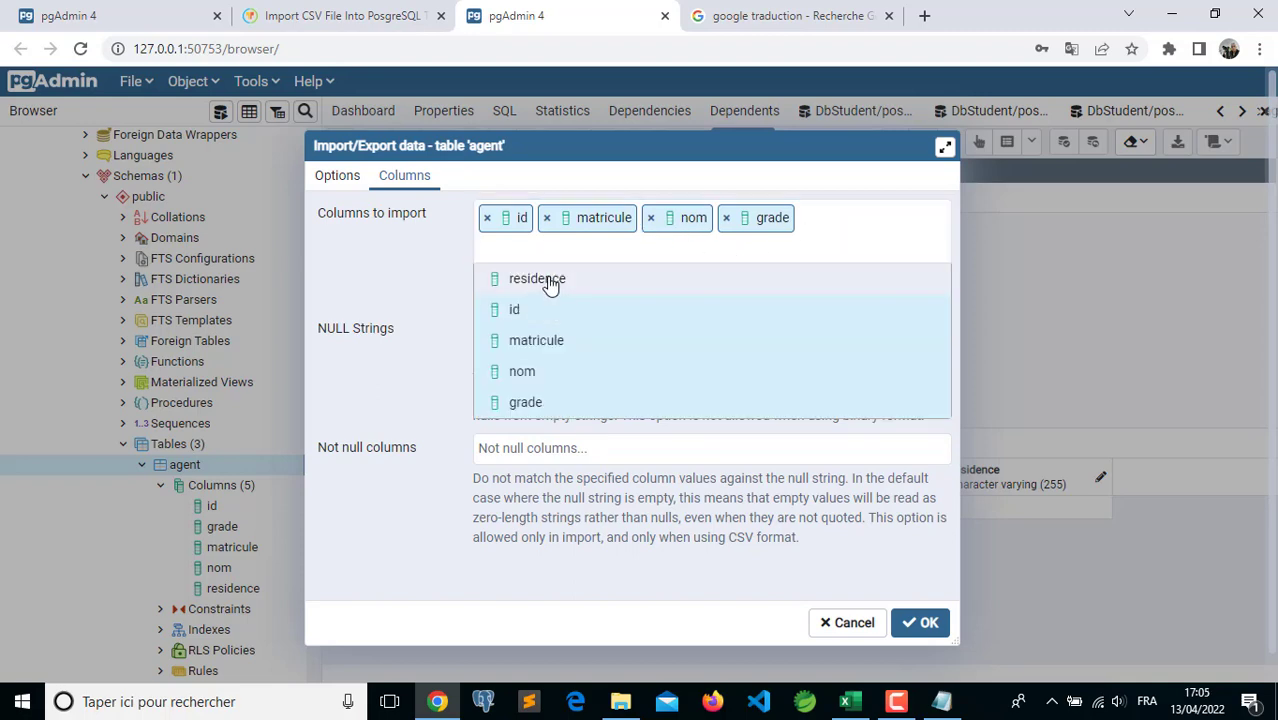
pyautogui.click(550, 280)
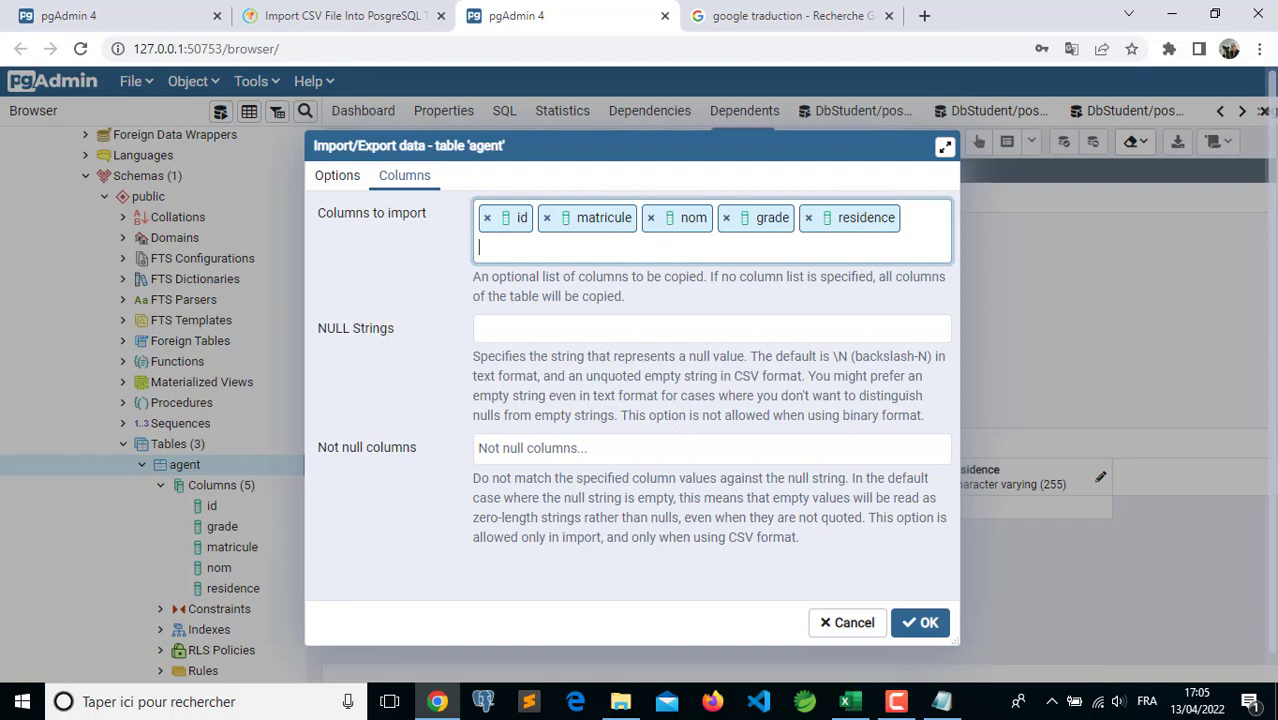
# Compare the column order with the header line of the agent1 text file, close the file, and run the import.
pyautogui.click(941, 703)
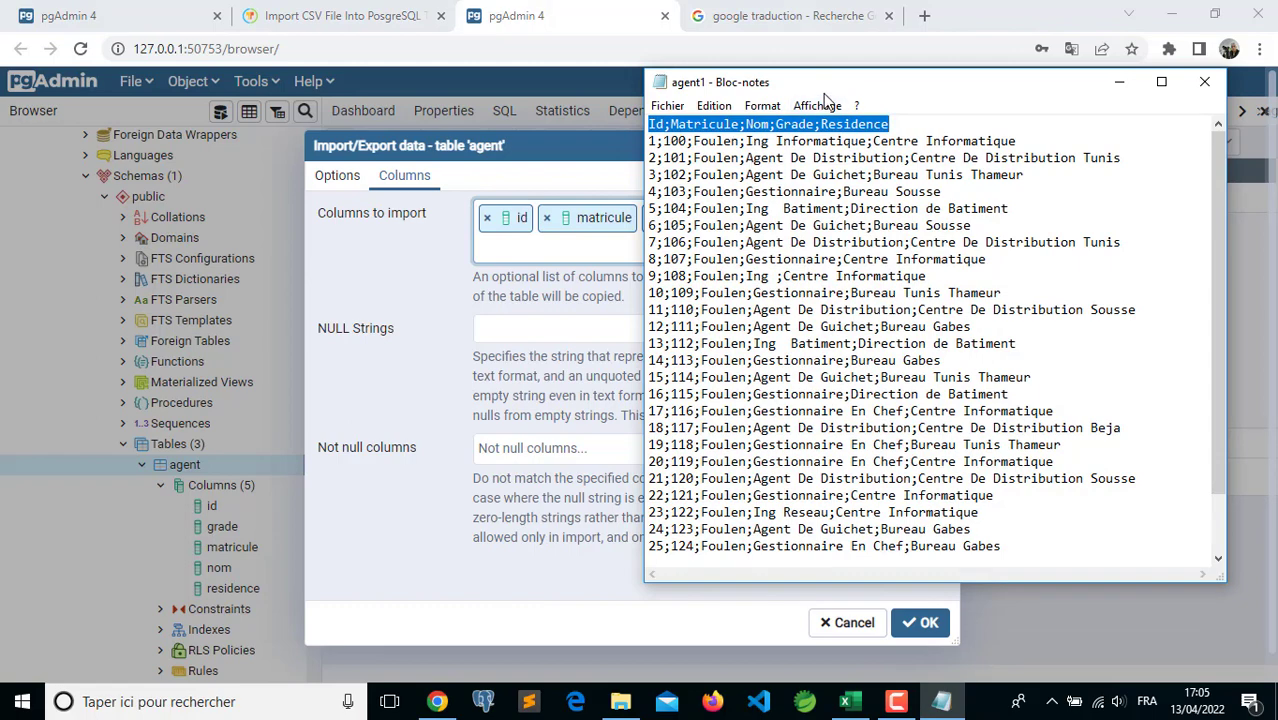
pyautogui.moveTo(951, 91); pyautogui.dragTo(905, 286)
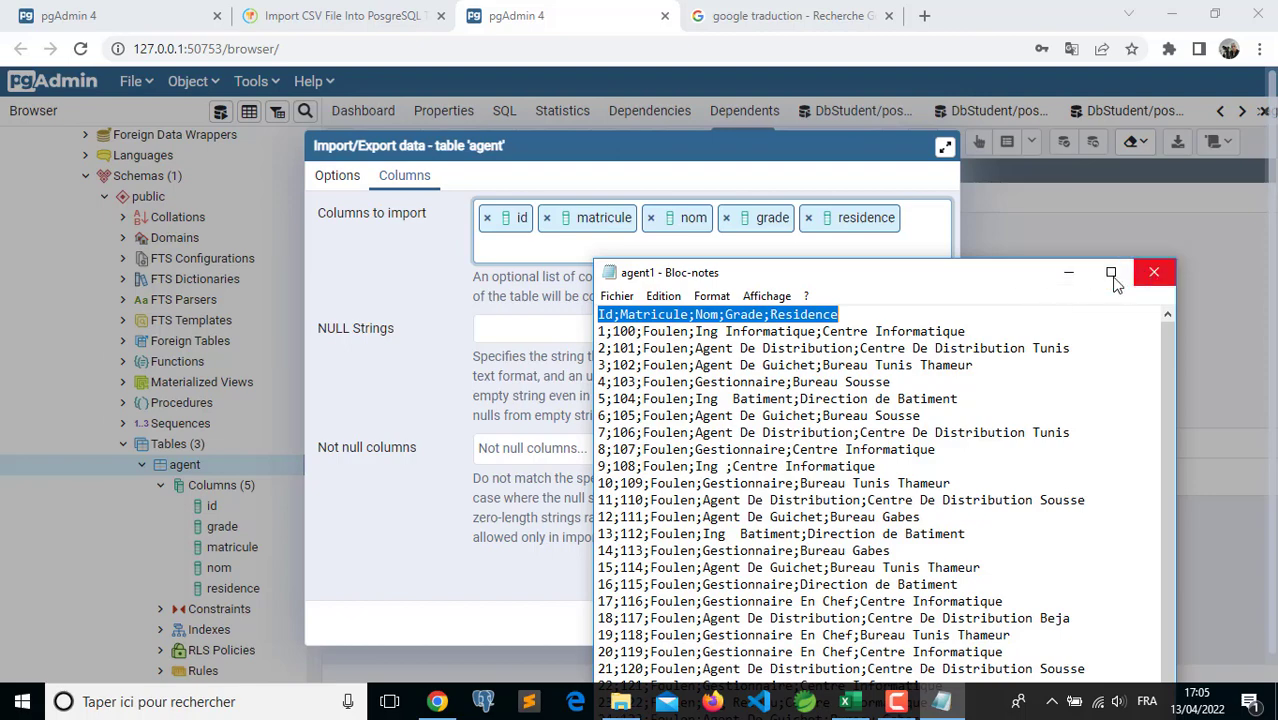
pyautogui.click(1153, 272)
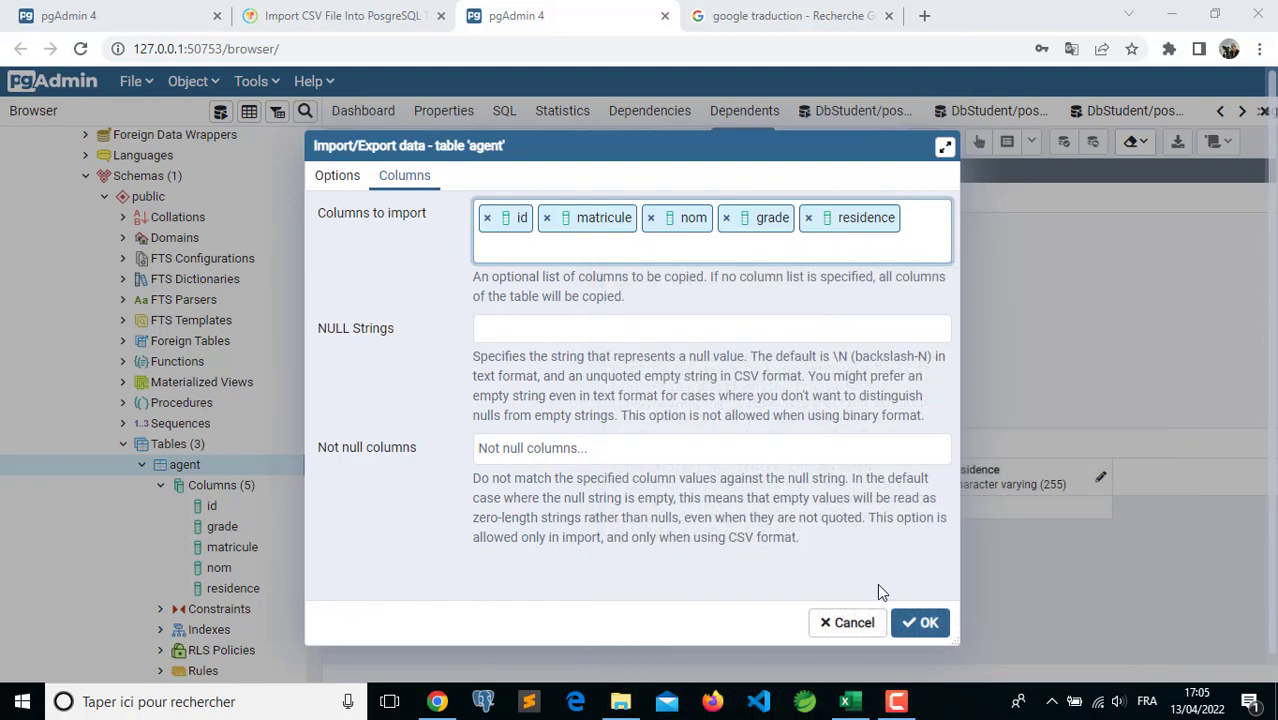
pyautogui.click(918, 623)
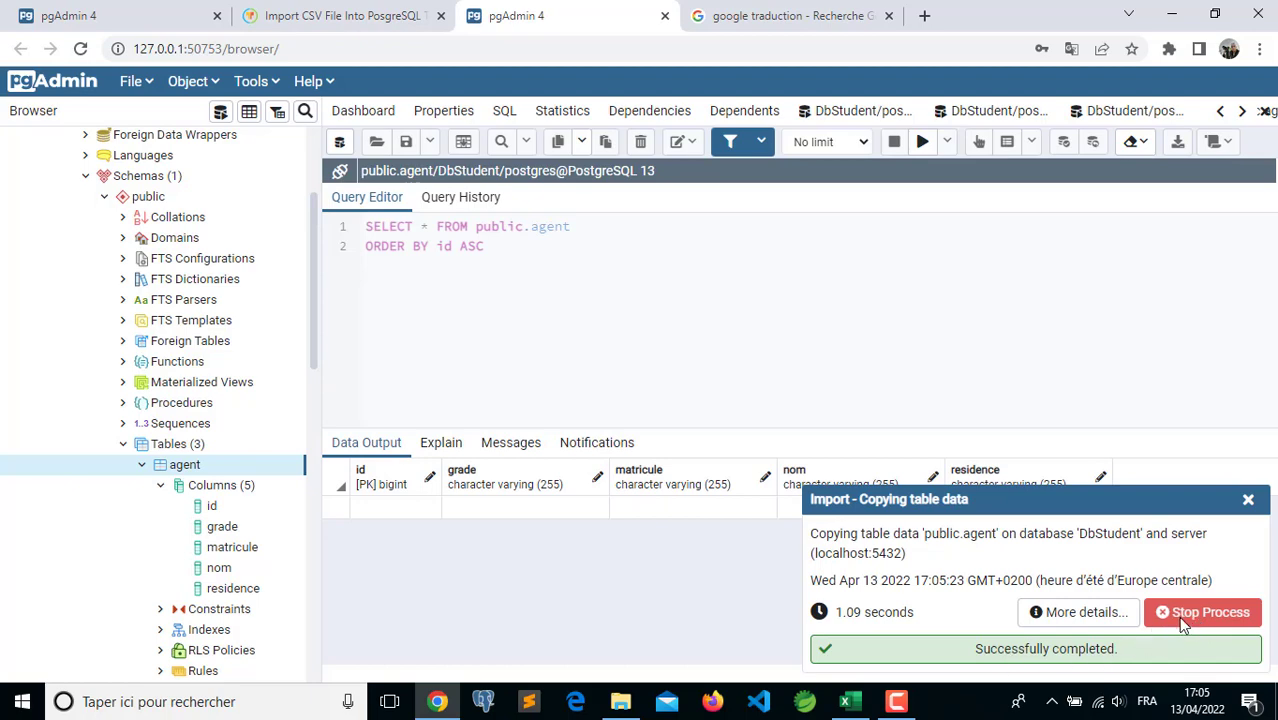
pyautogui.click(1248, 499)
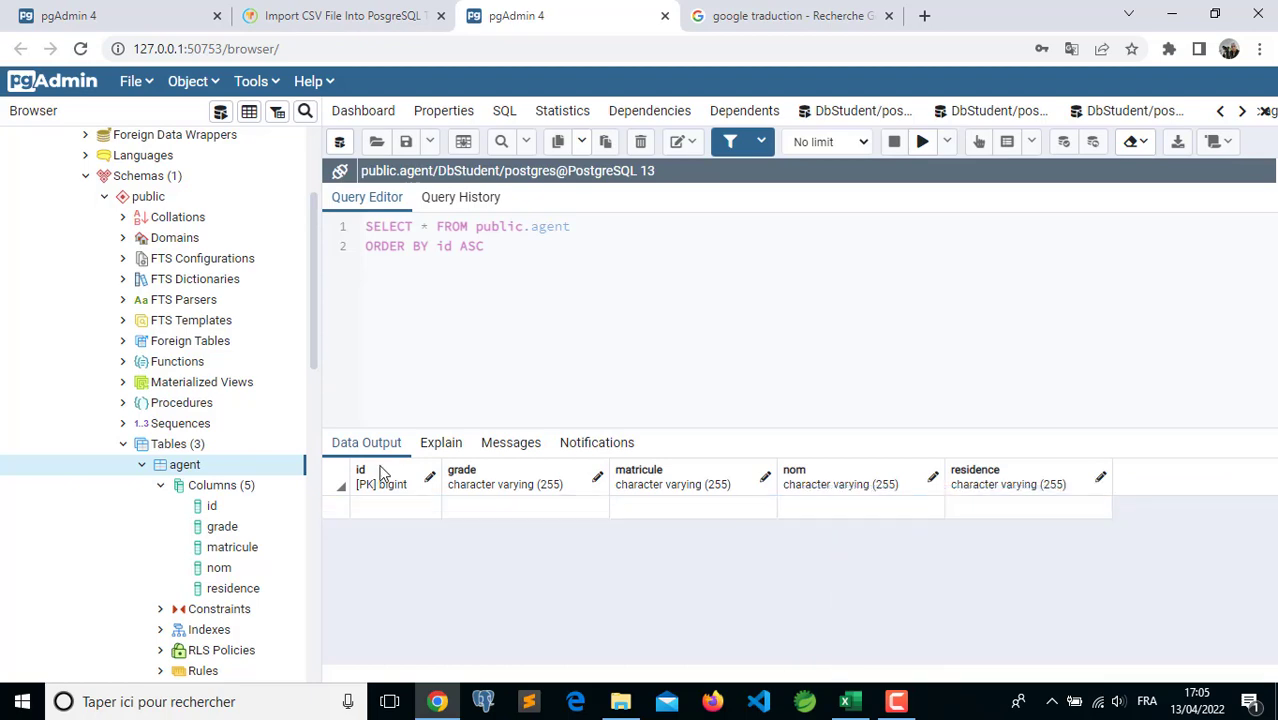
# Display all rows of the agent table to check the imported data.
pyautogui.rightClick(188, 472)
pyautogui.moveTo(260, 401)
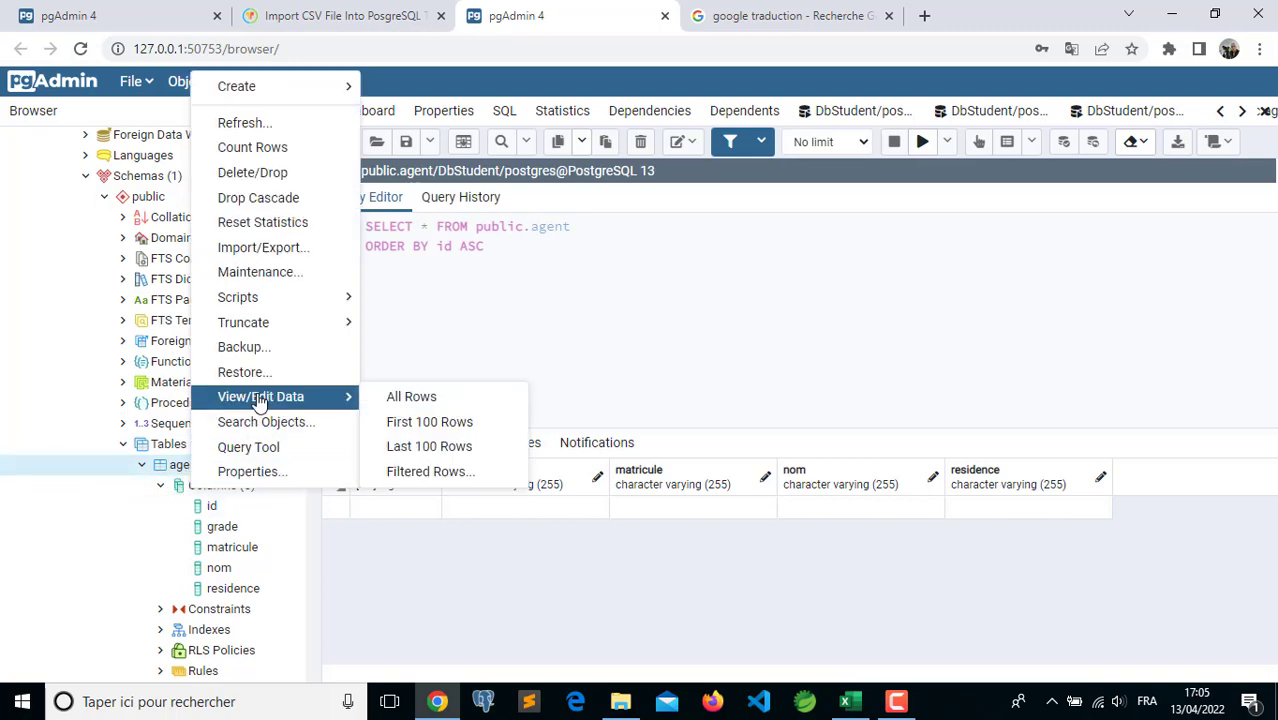
pyautogui.click(421, 396)
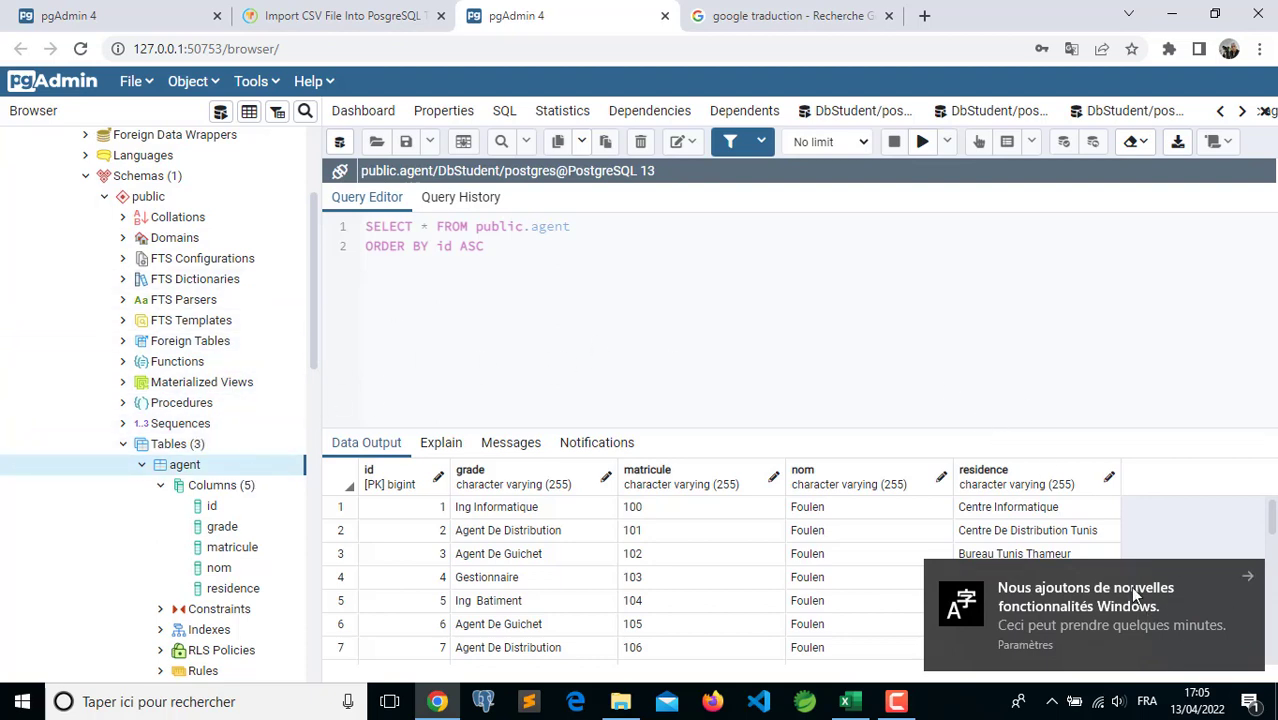
pyautogui.click(1240, 580)
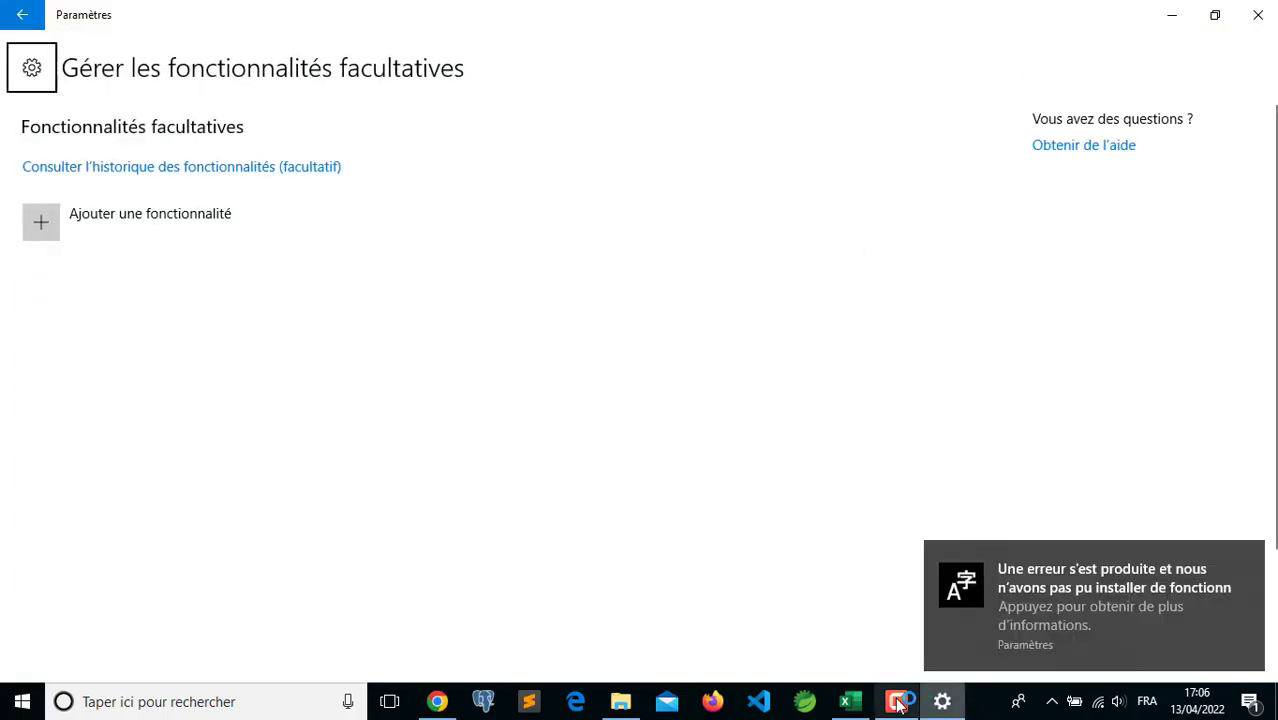
pyautogui.click(1258, 14)
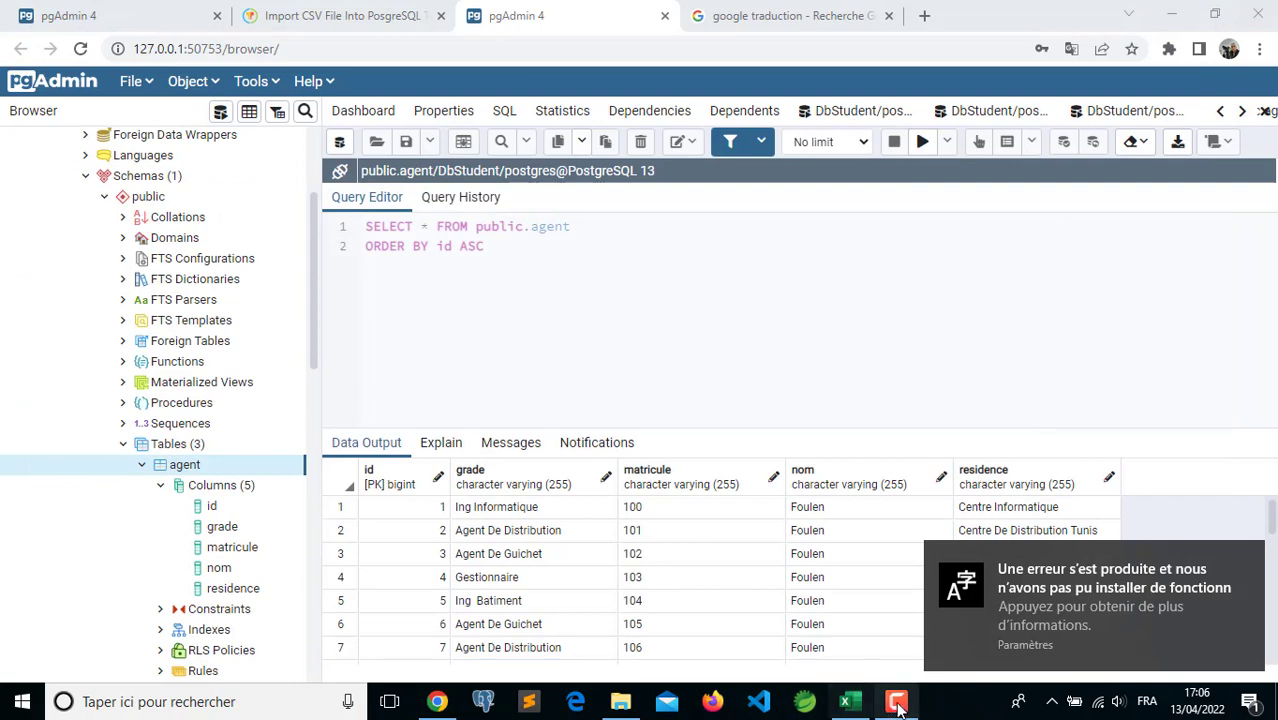